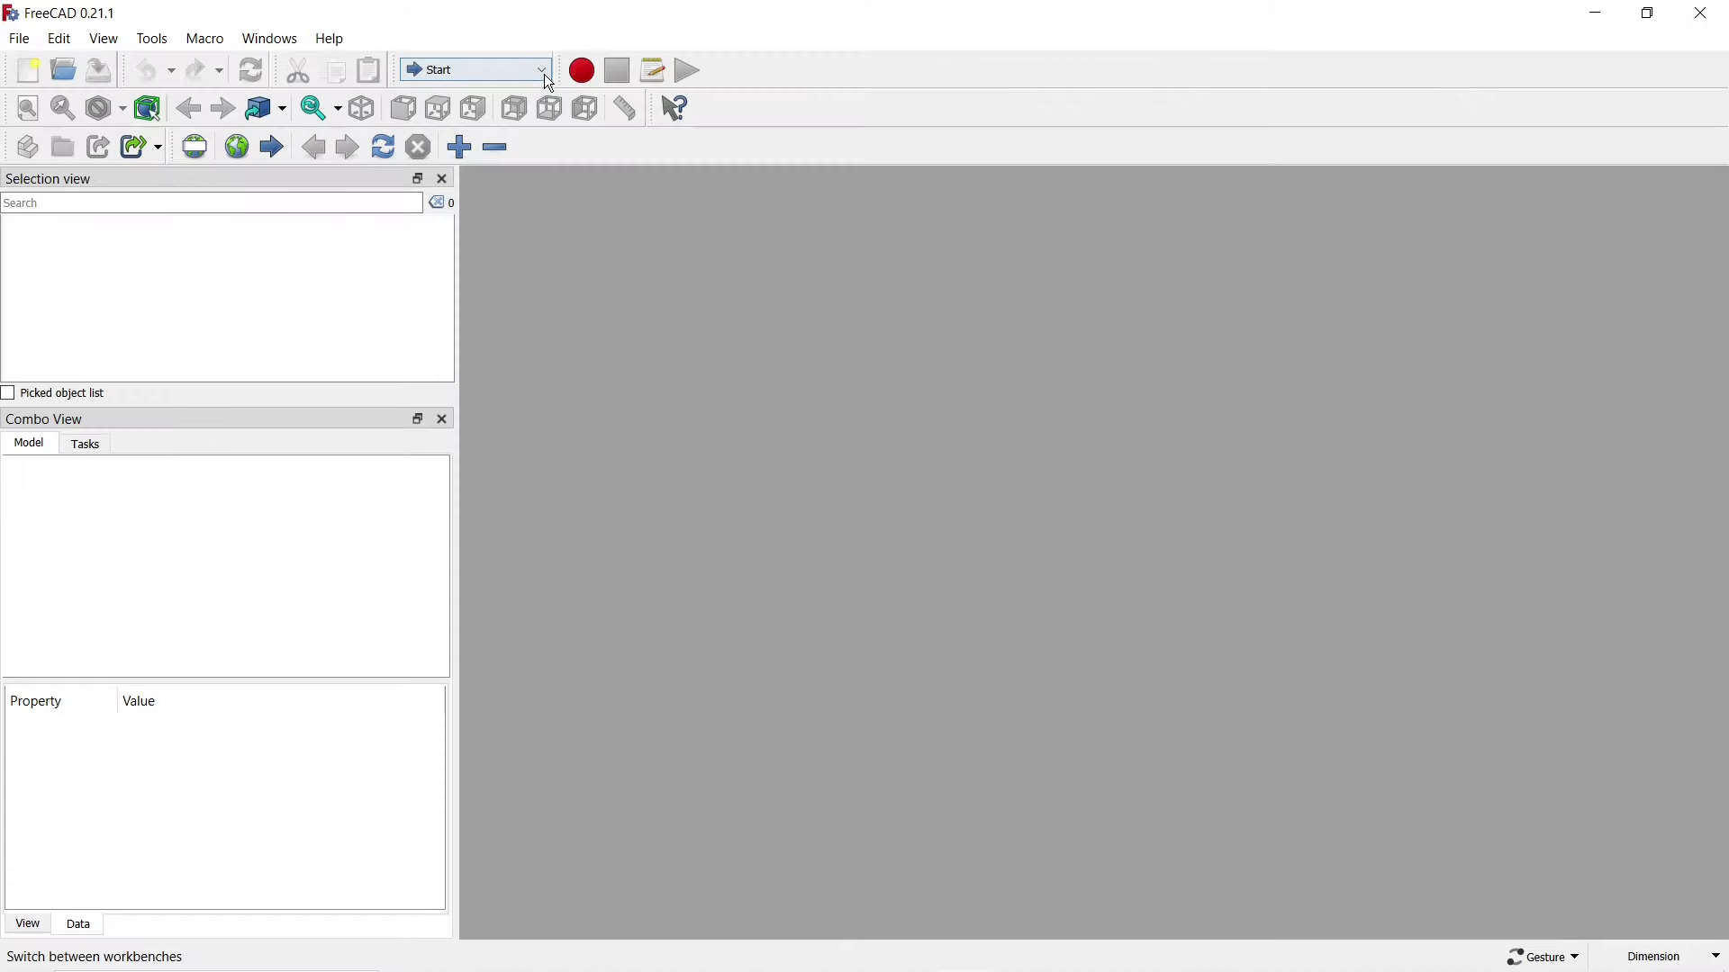
# Step: Switch to the Part Design workbench, start a new document and create a body
pyautogui.click(544, 74)
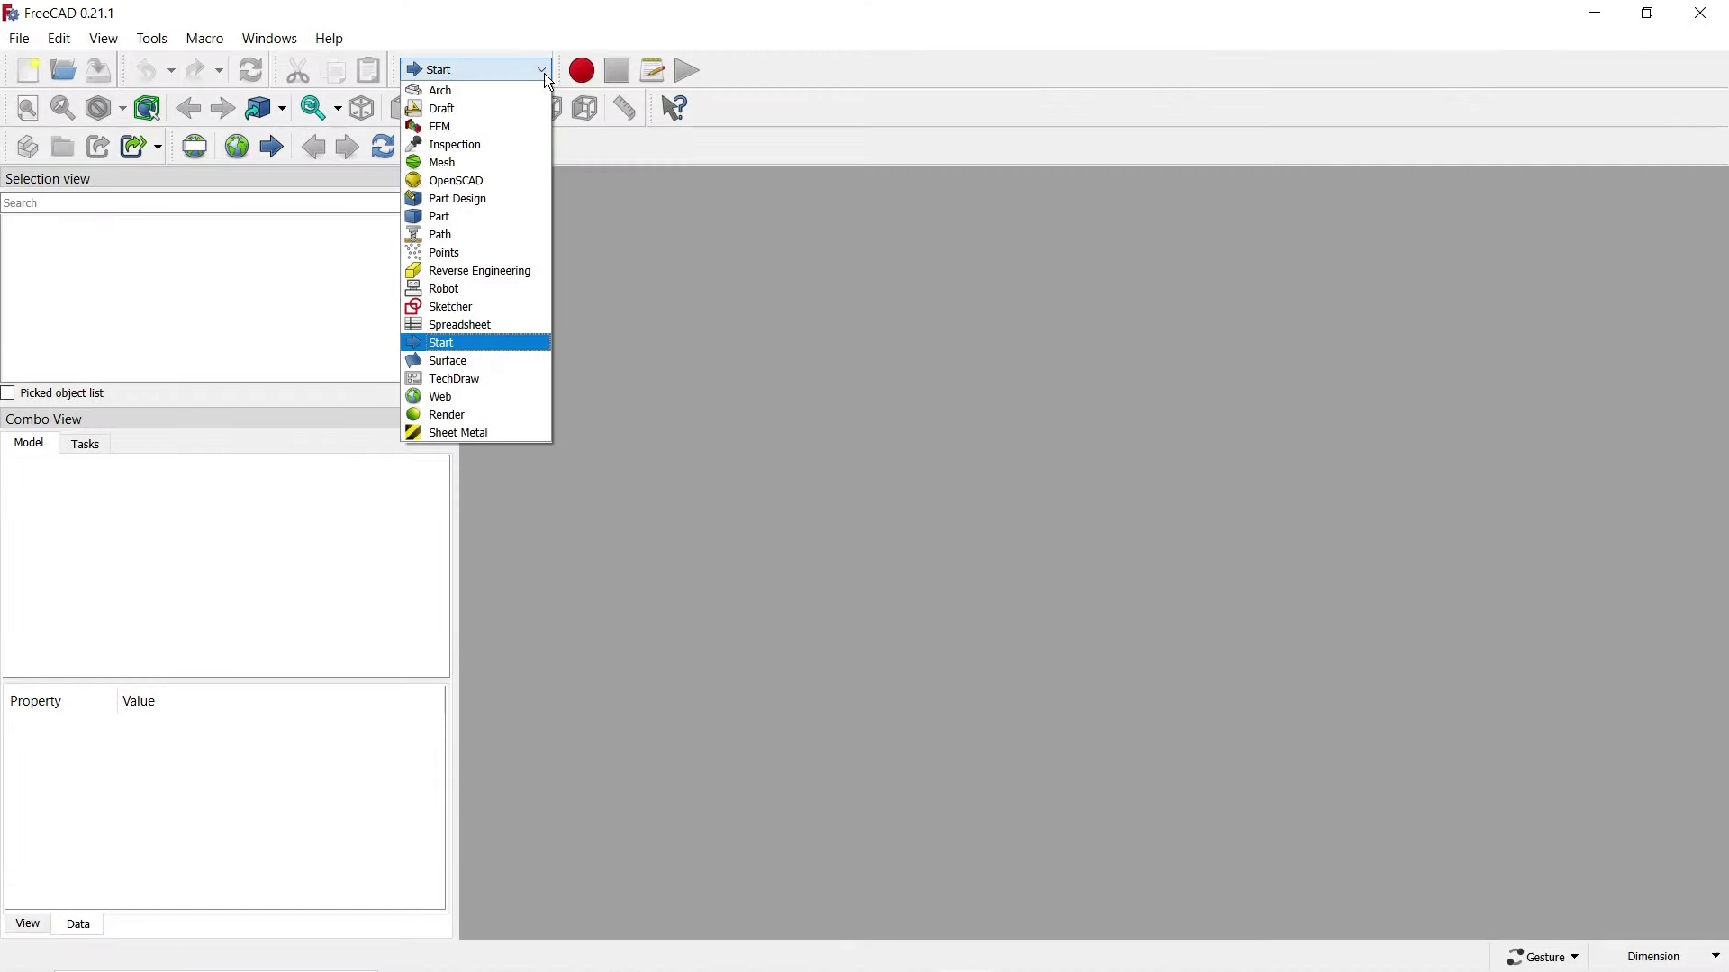
pyautogui.click(516, 198)
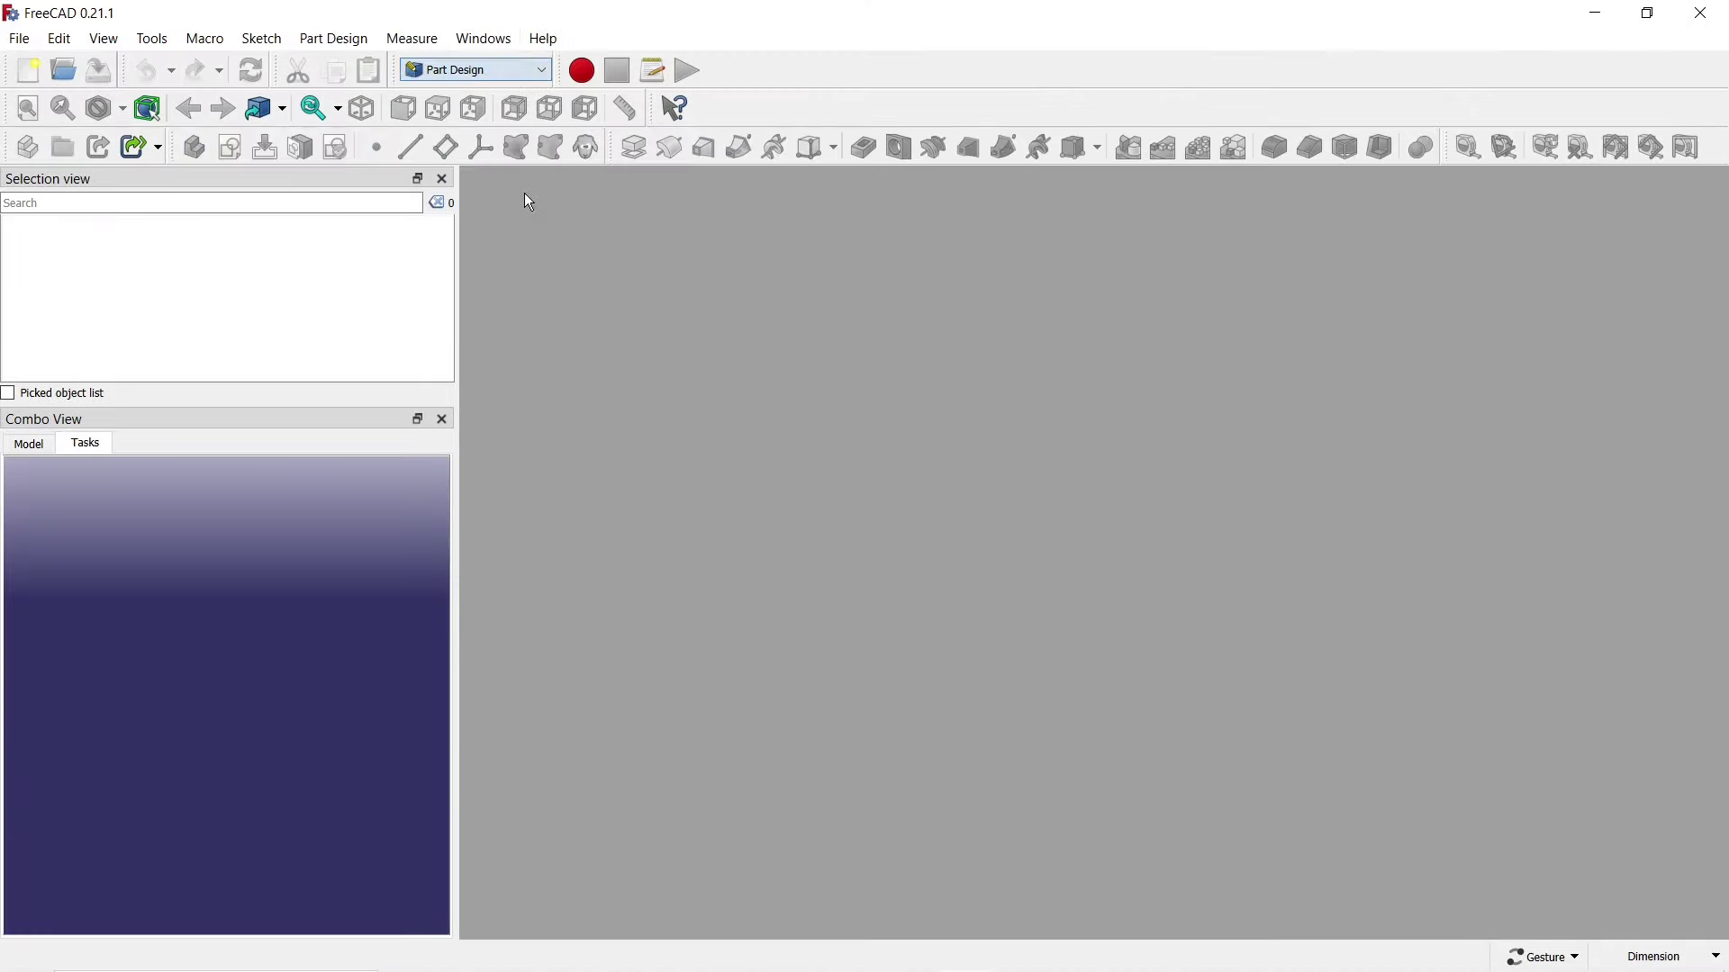
pyautogui.click(30, 71)
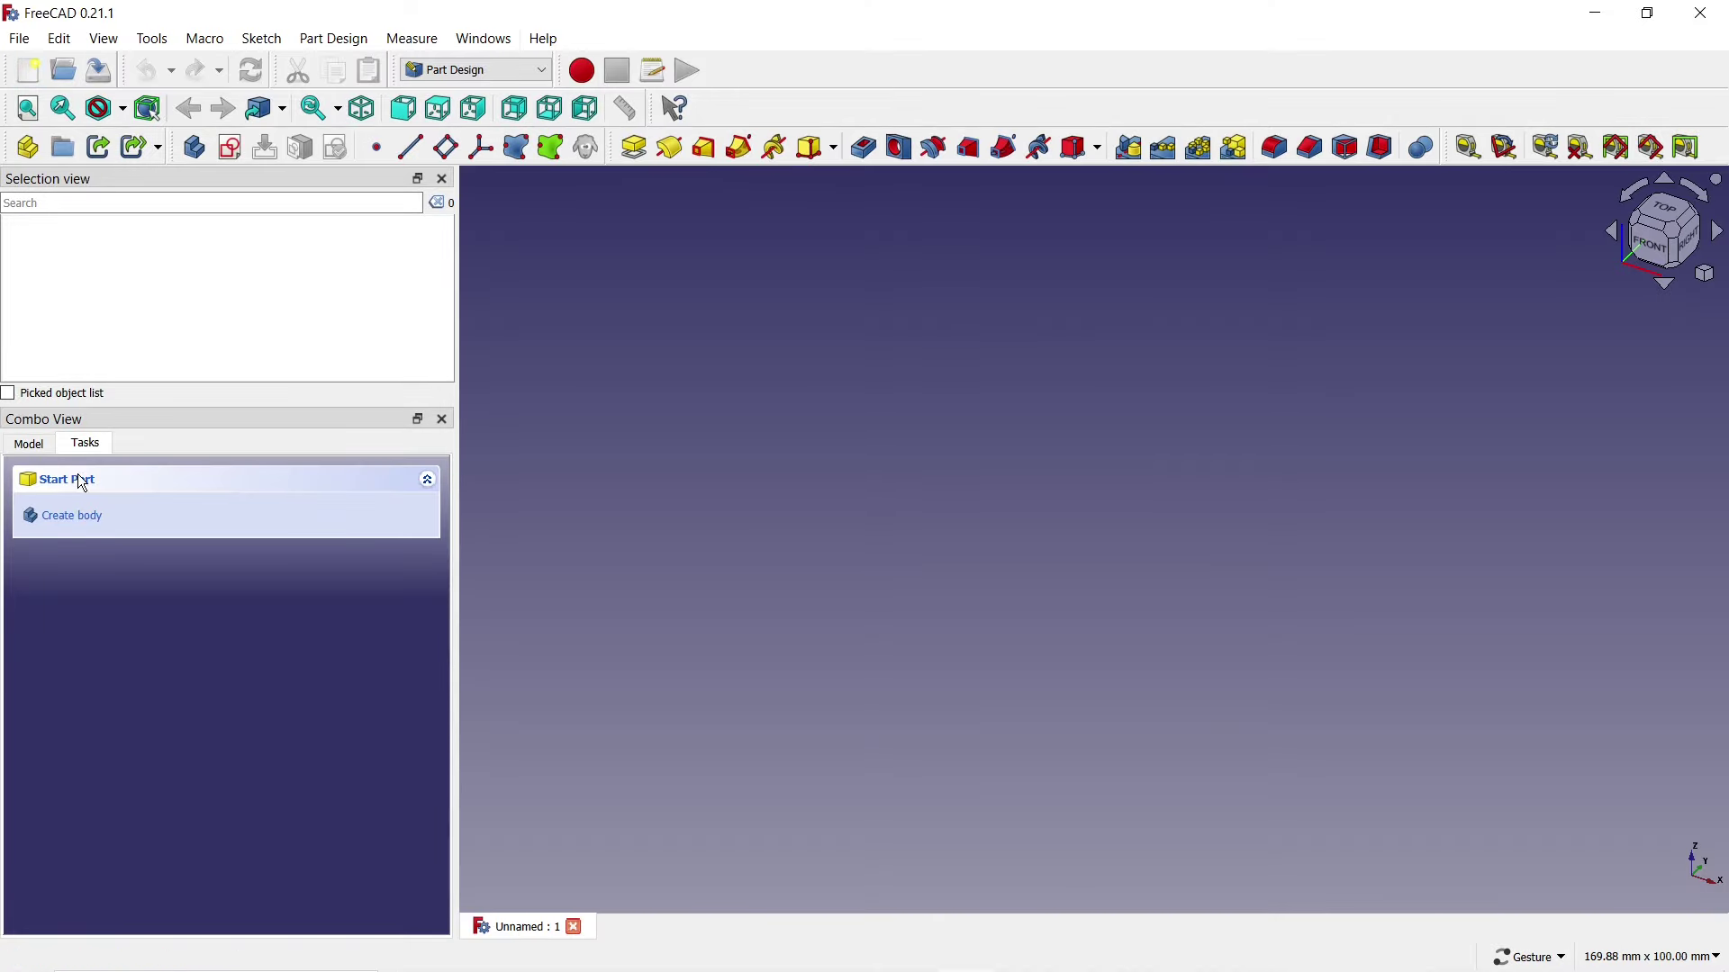
pyautogui.click(65, 517)
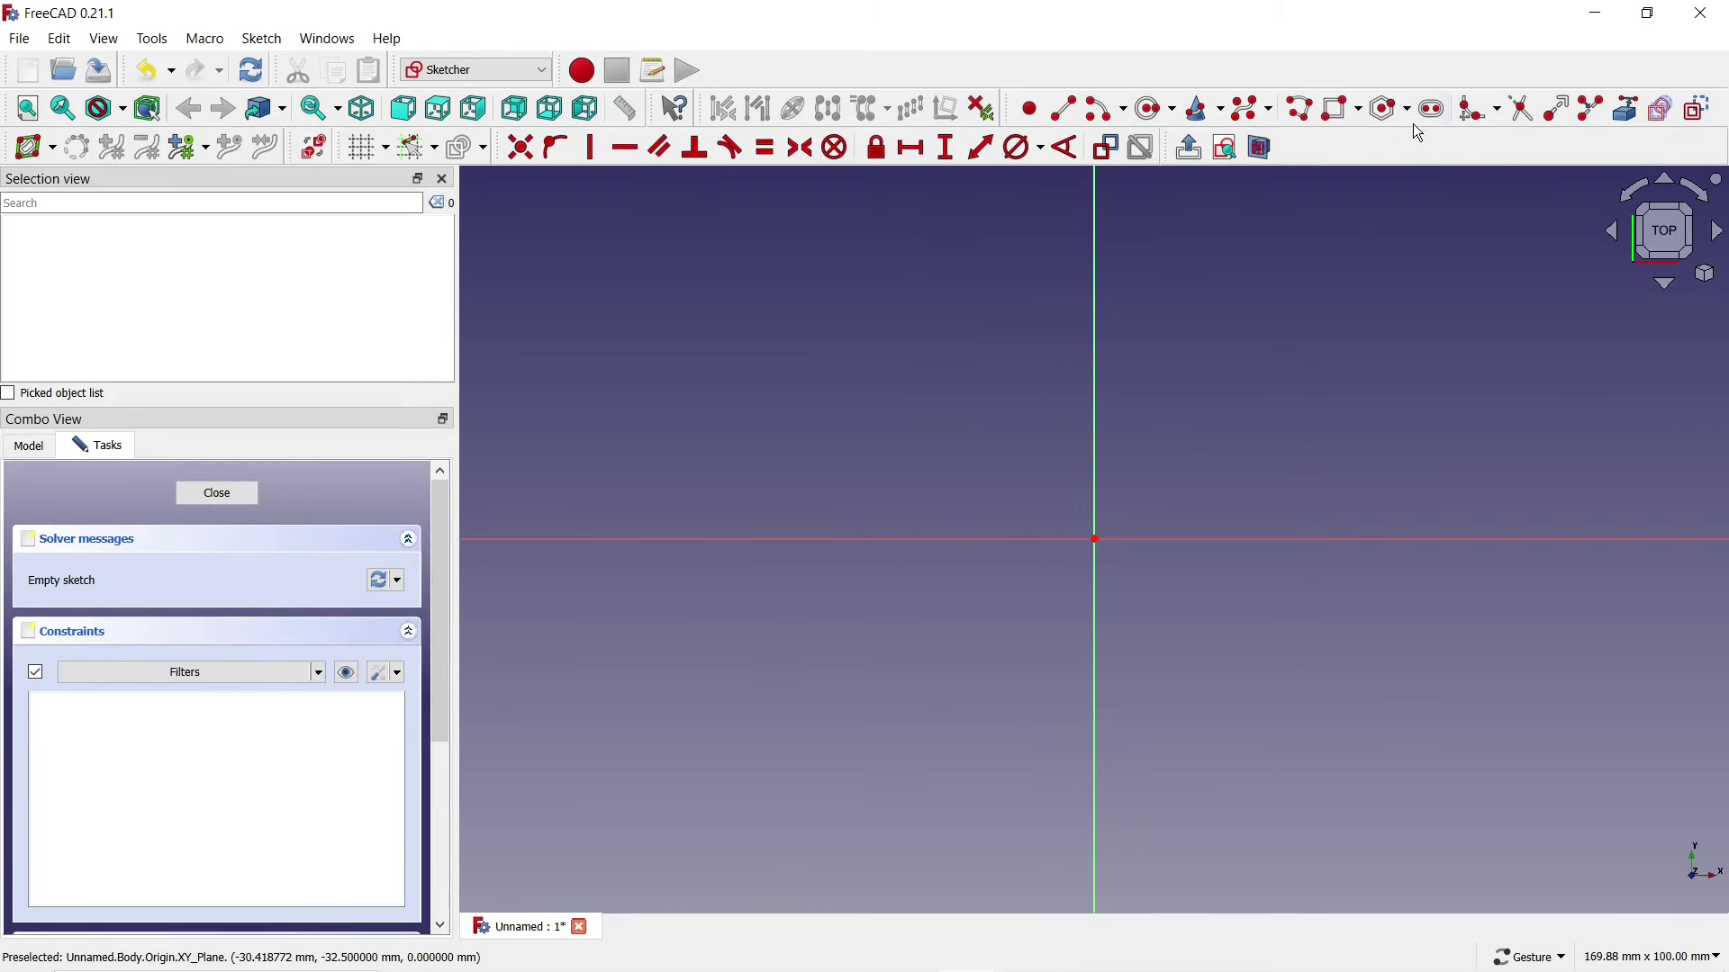
# Step: Draw a slot starting at the origin and make its top edge horizontal
pyautogui.click(1422, 114)
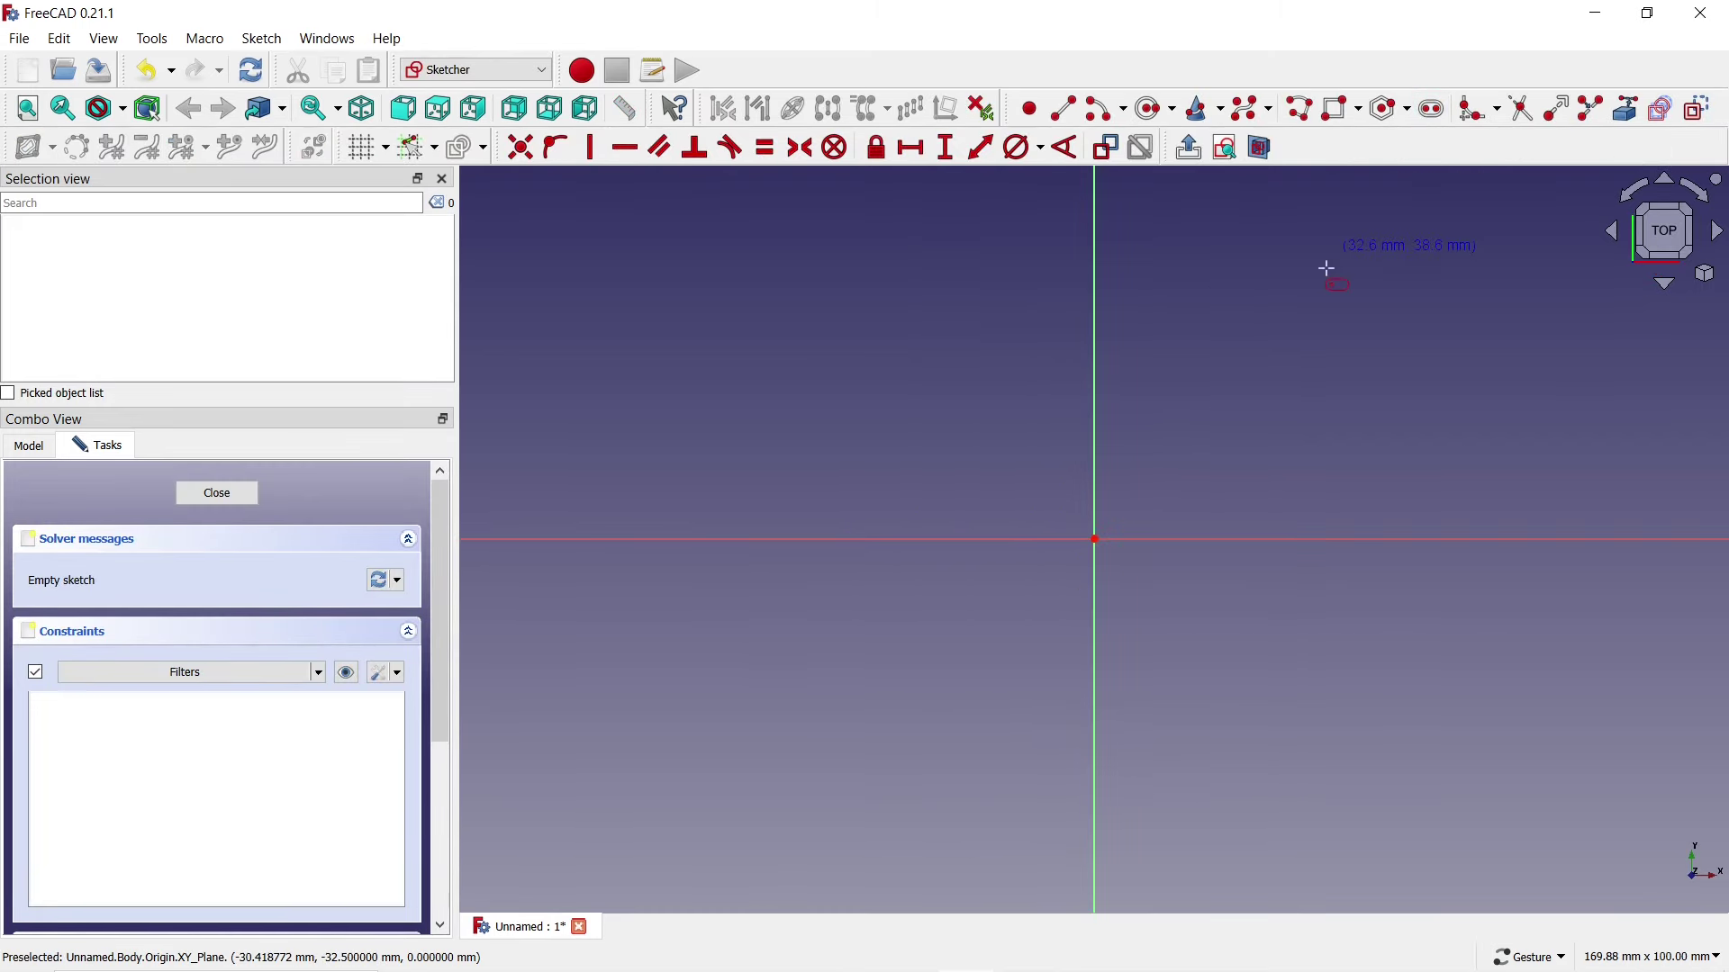
pyautogui.click(1095, 540)
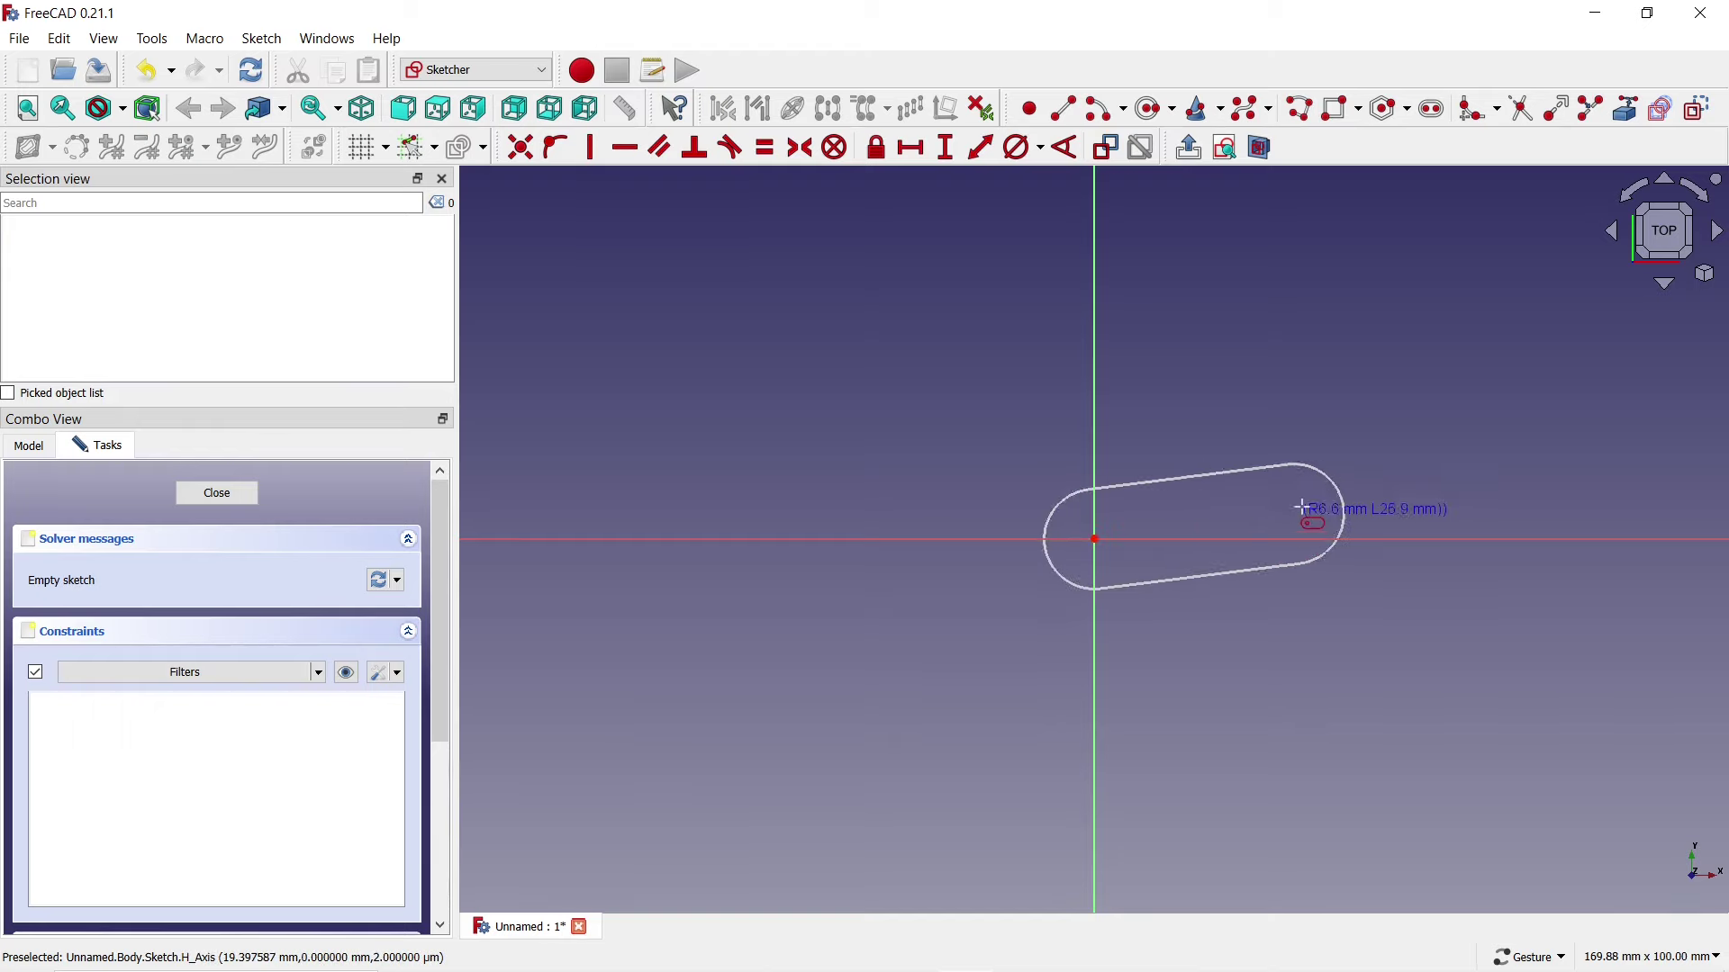
pyautogui.click(1341, 514)
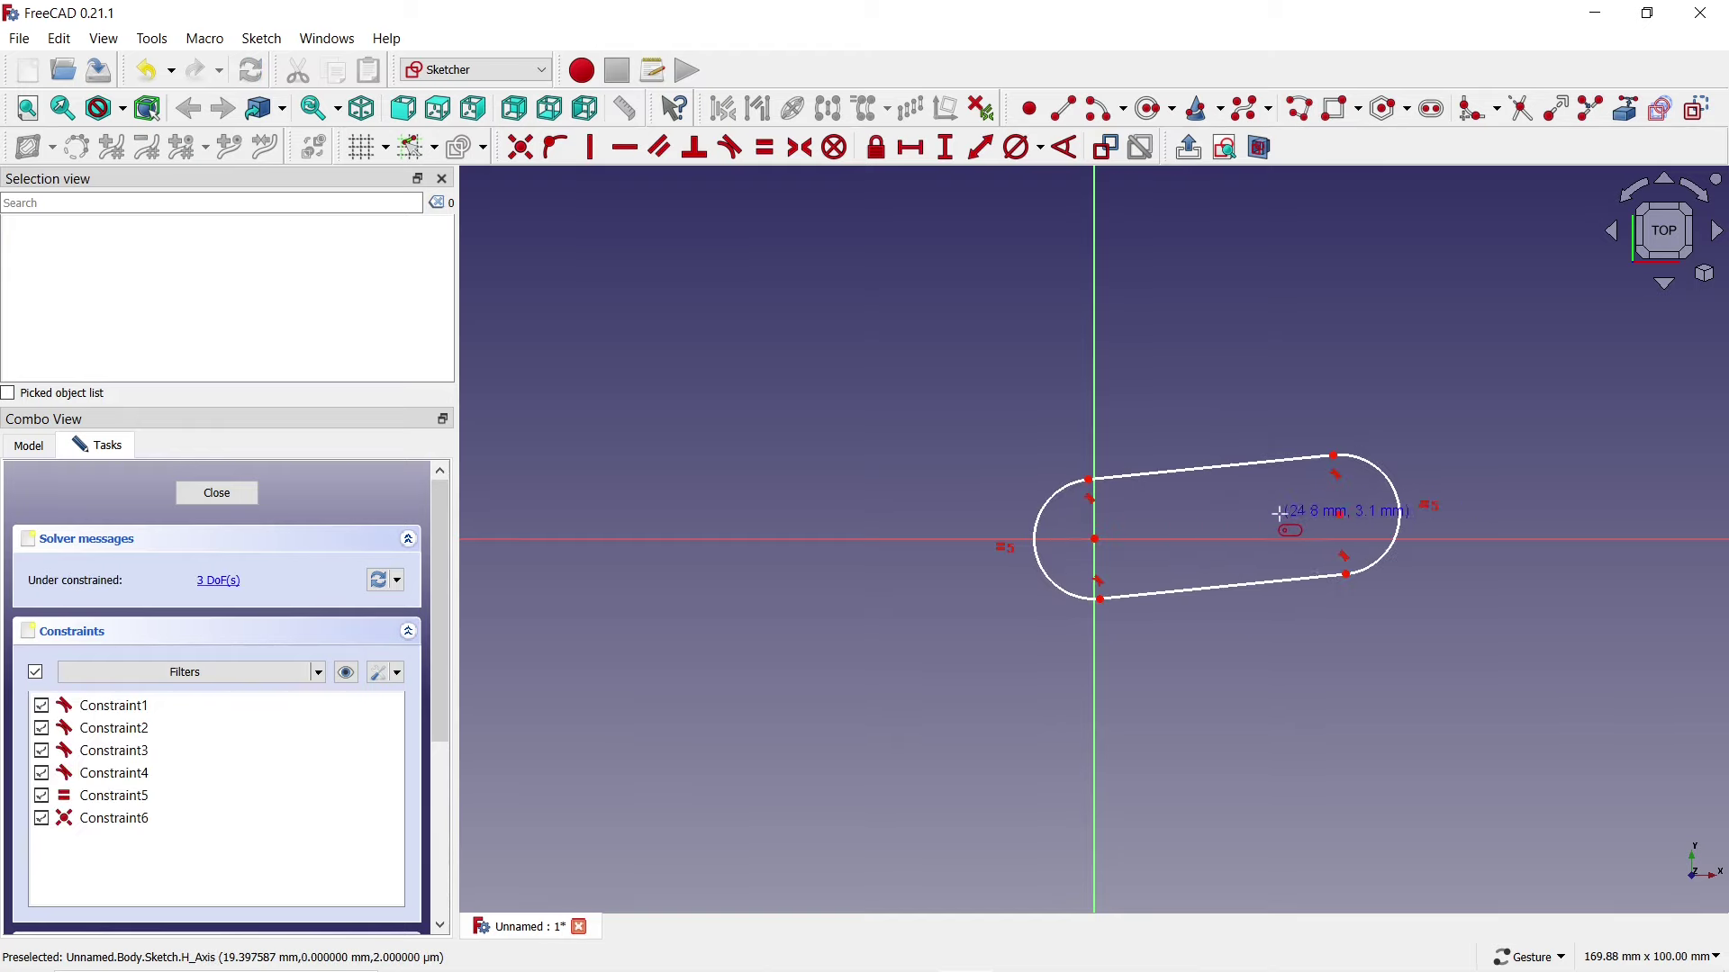
pyautogui.click(1252, 464)
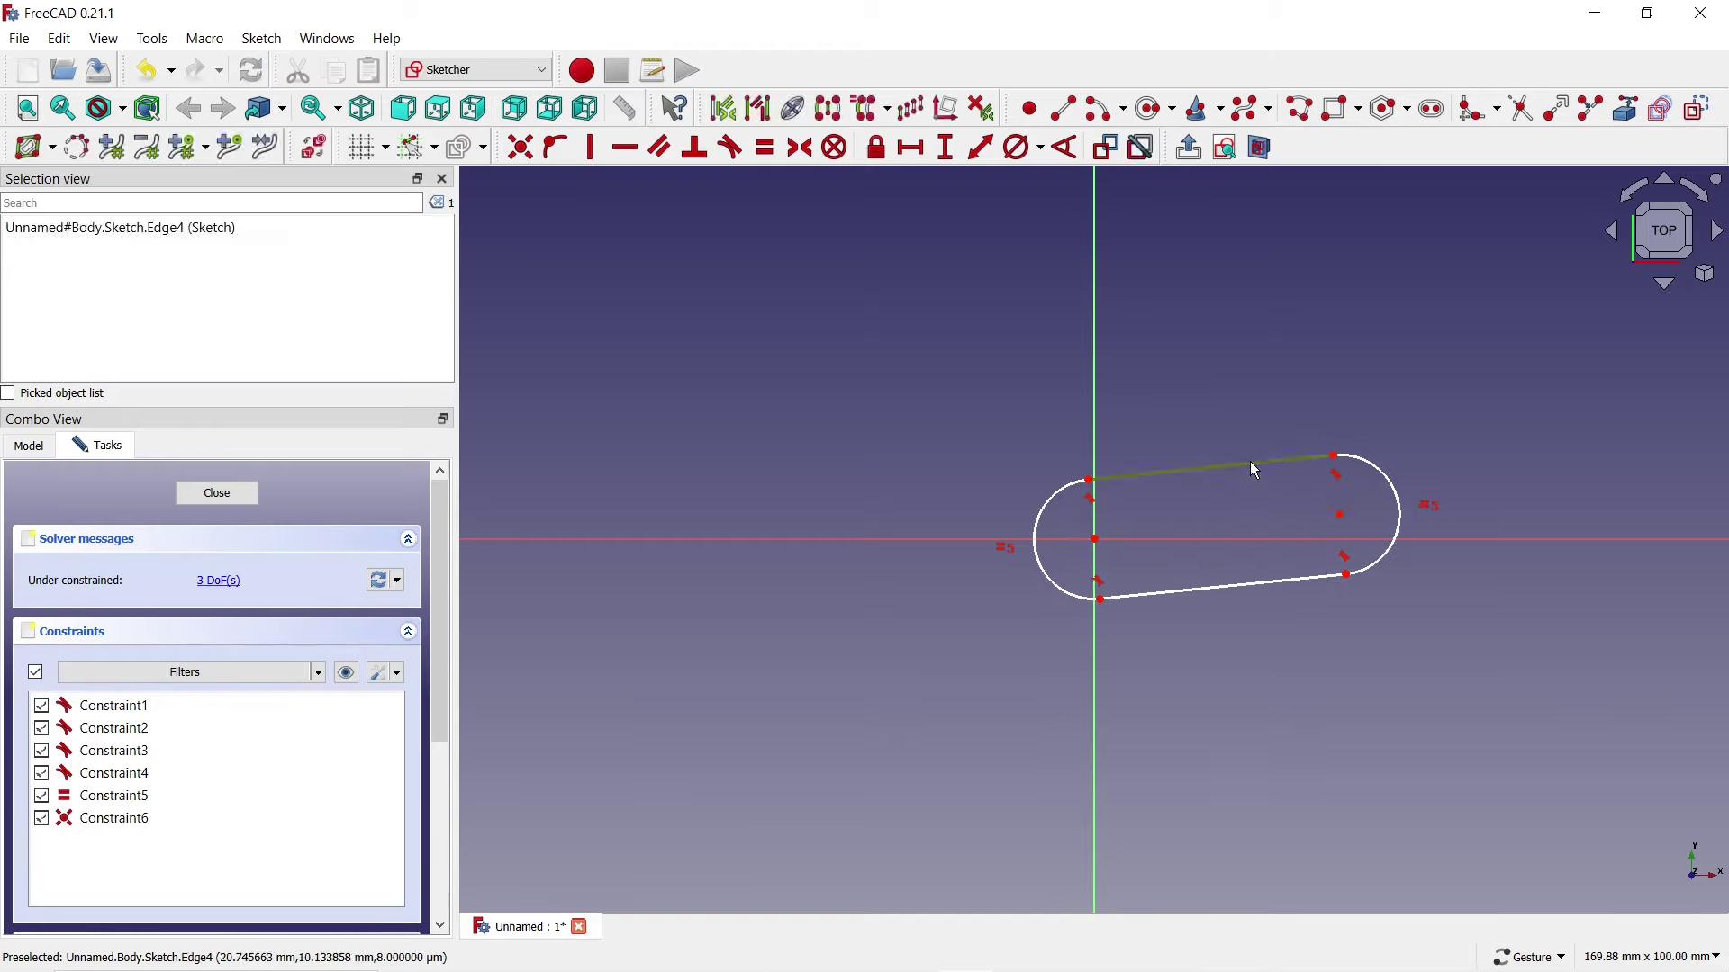
pyautogui.click(623, 150)
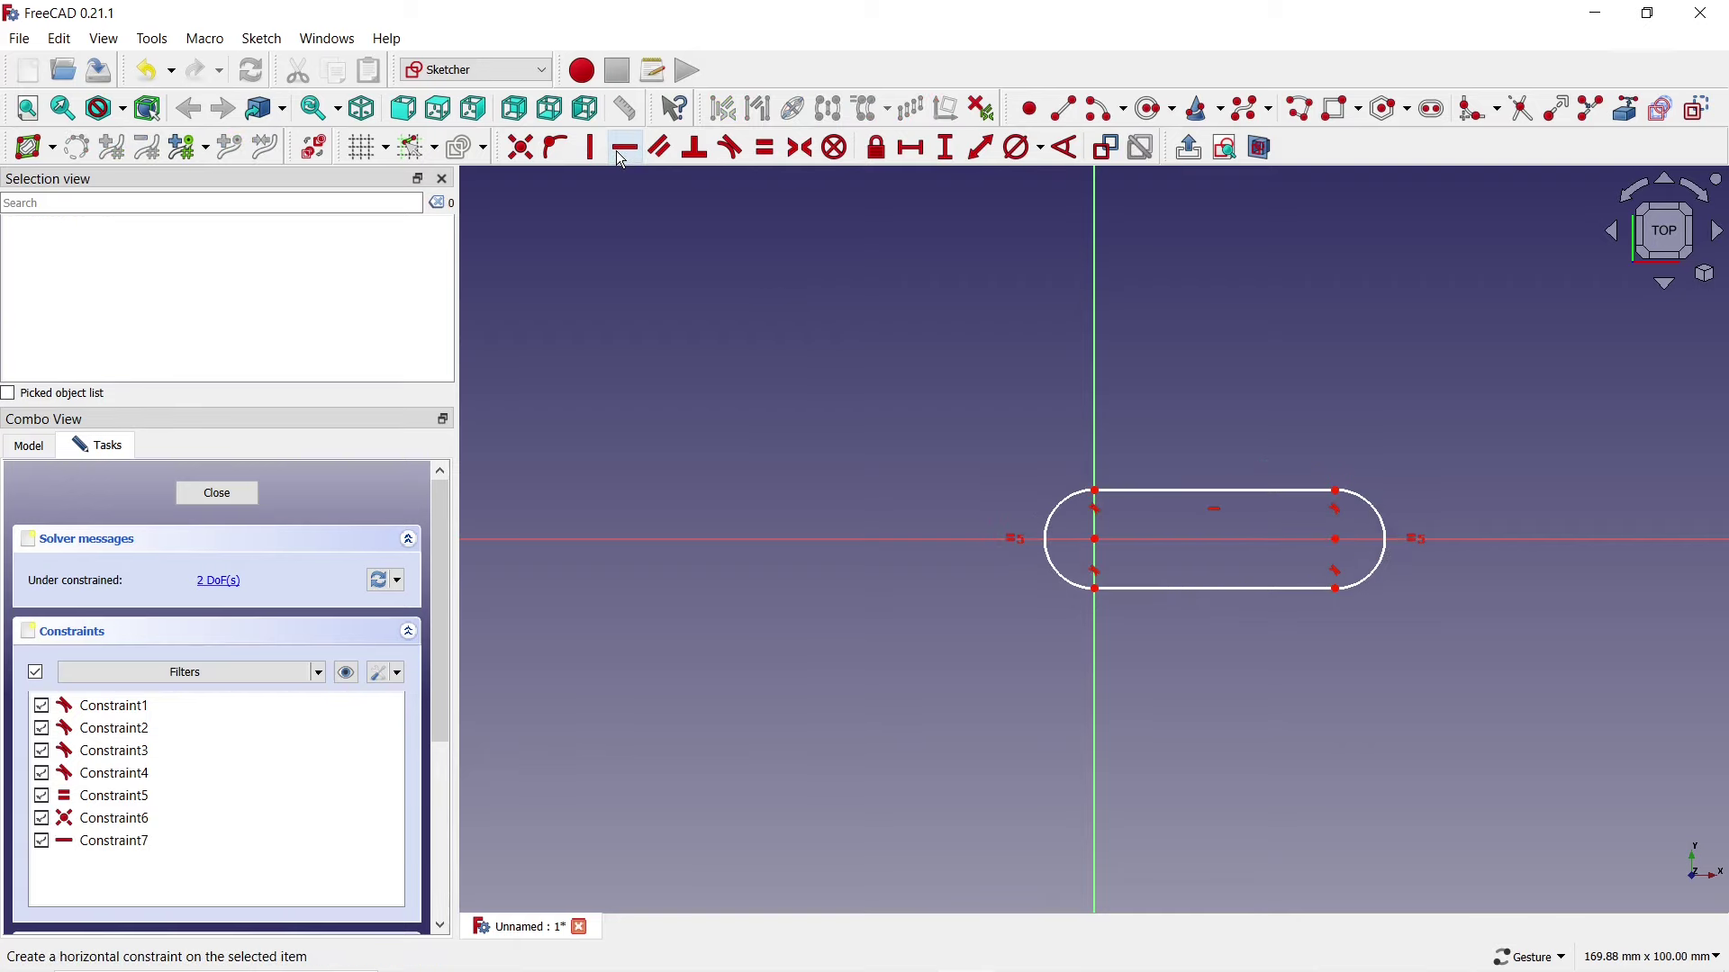
# Step: Constrain the slot to 50 mm length and 25 mm end diameter, then close the sketch
pyautogui.click(911, 149)
pyautogui.click(1179, 492)
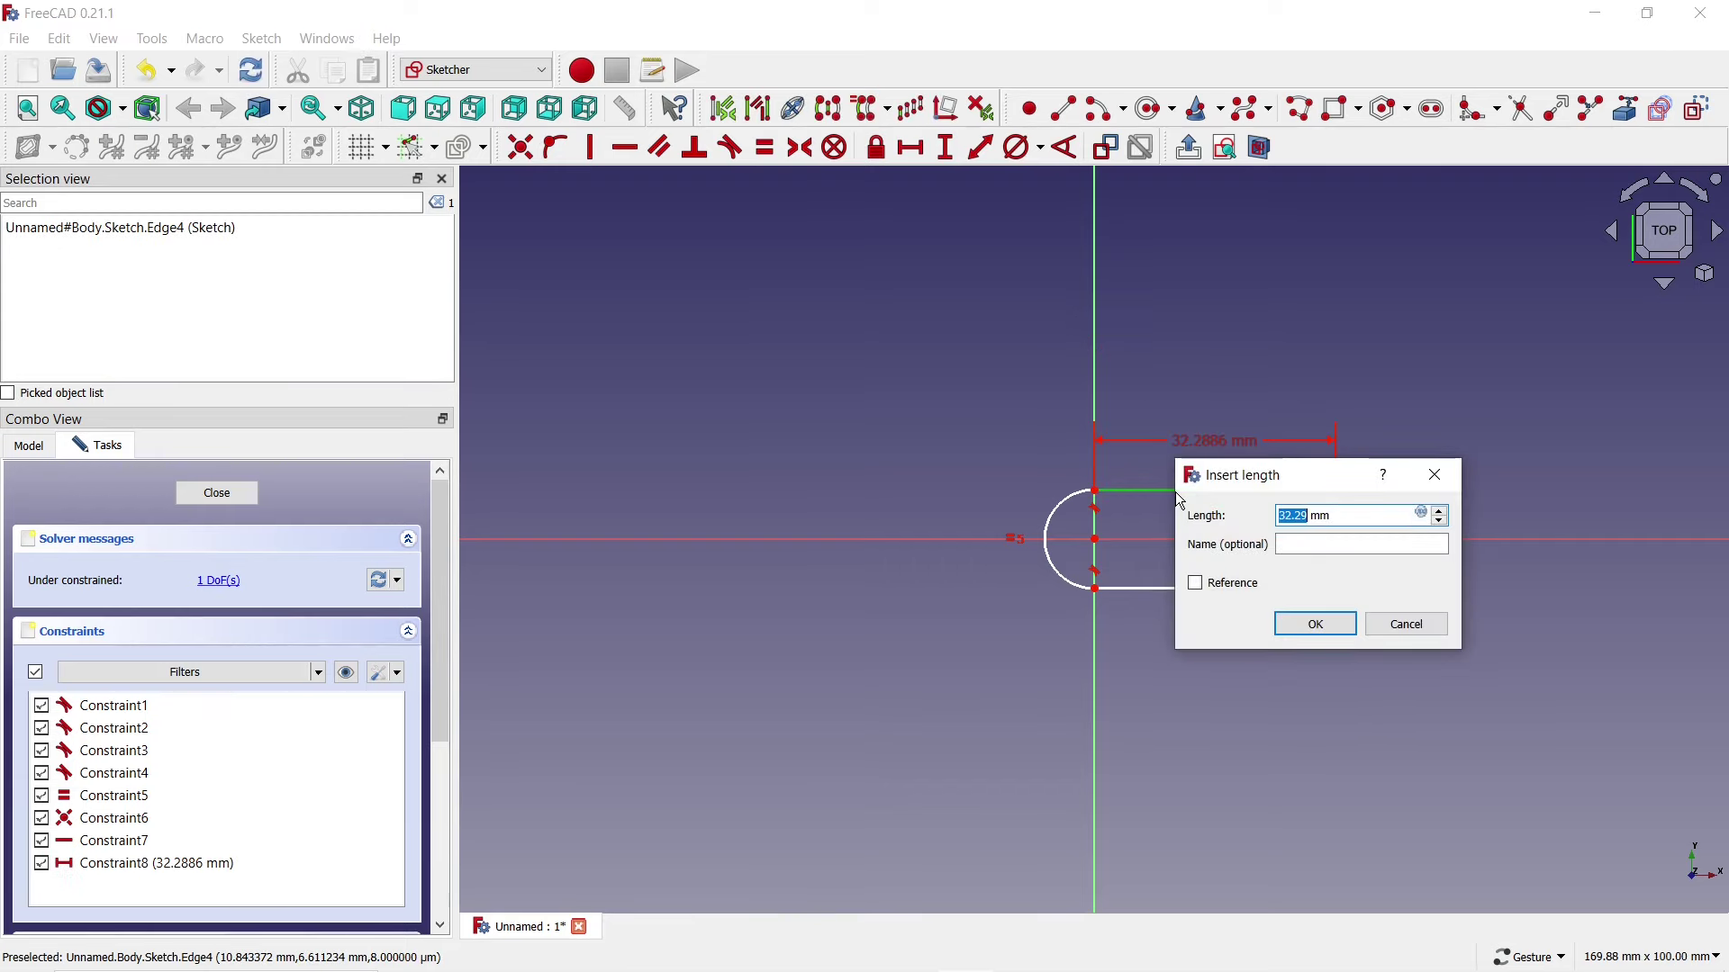
pyautogui.write('50')
pyautogui.click(1324, 619)
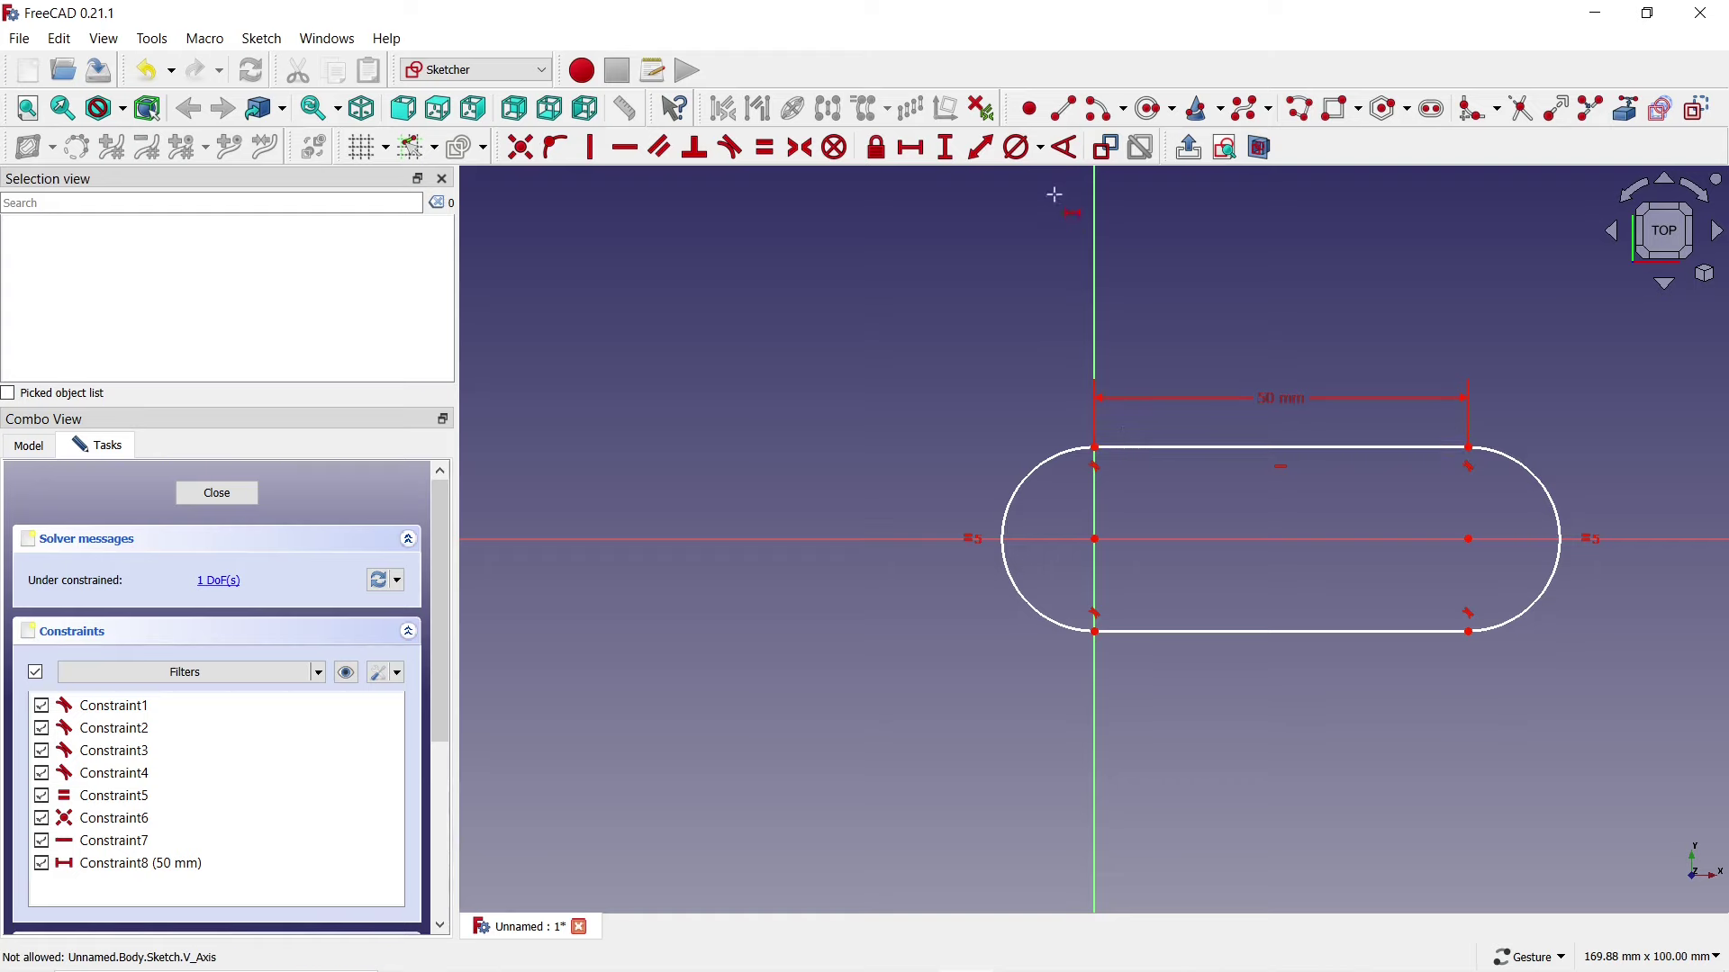
pyautogui.click(1019, 158)
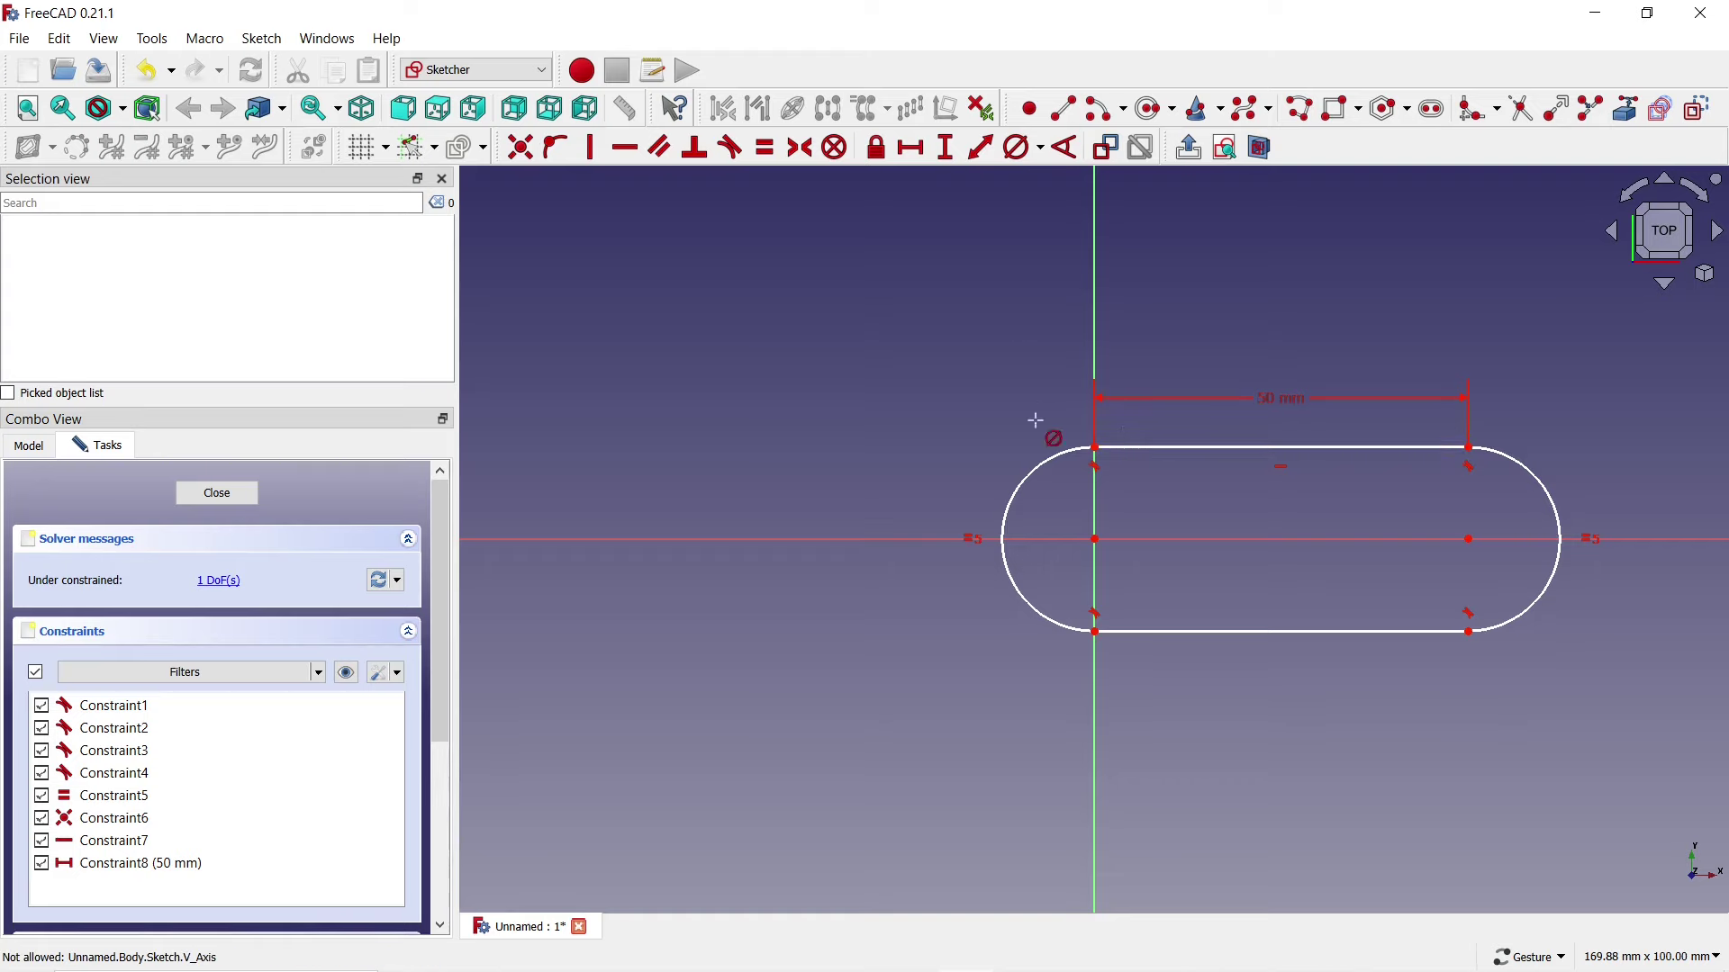
pyautogui.click(1045, 465)
pyautogui.write('25')
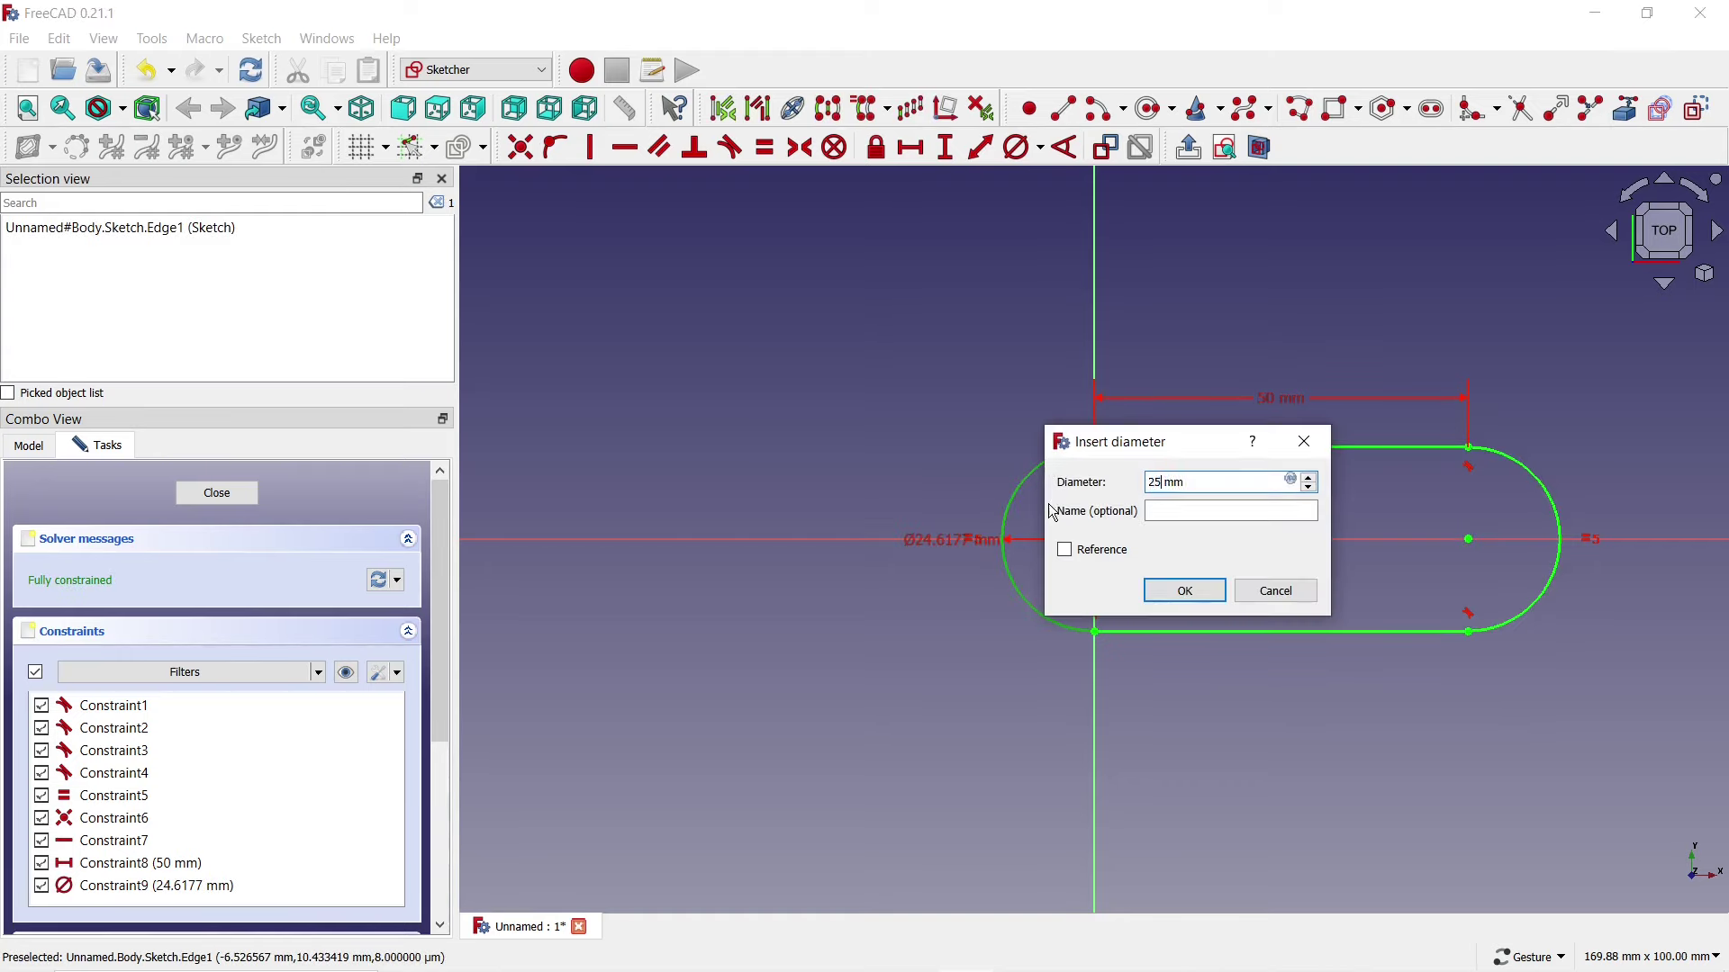
pyautogui.click(1203, 592)
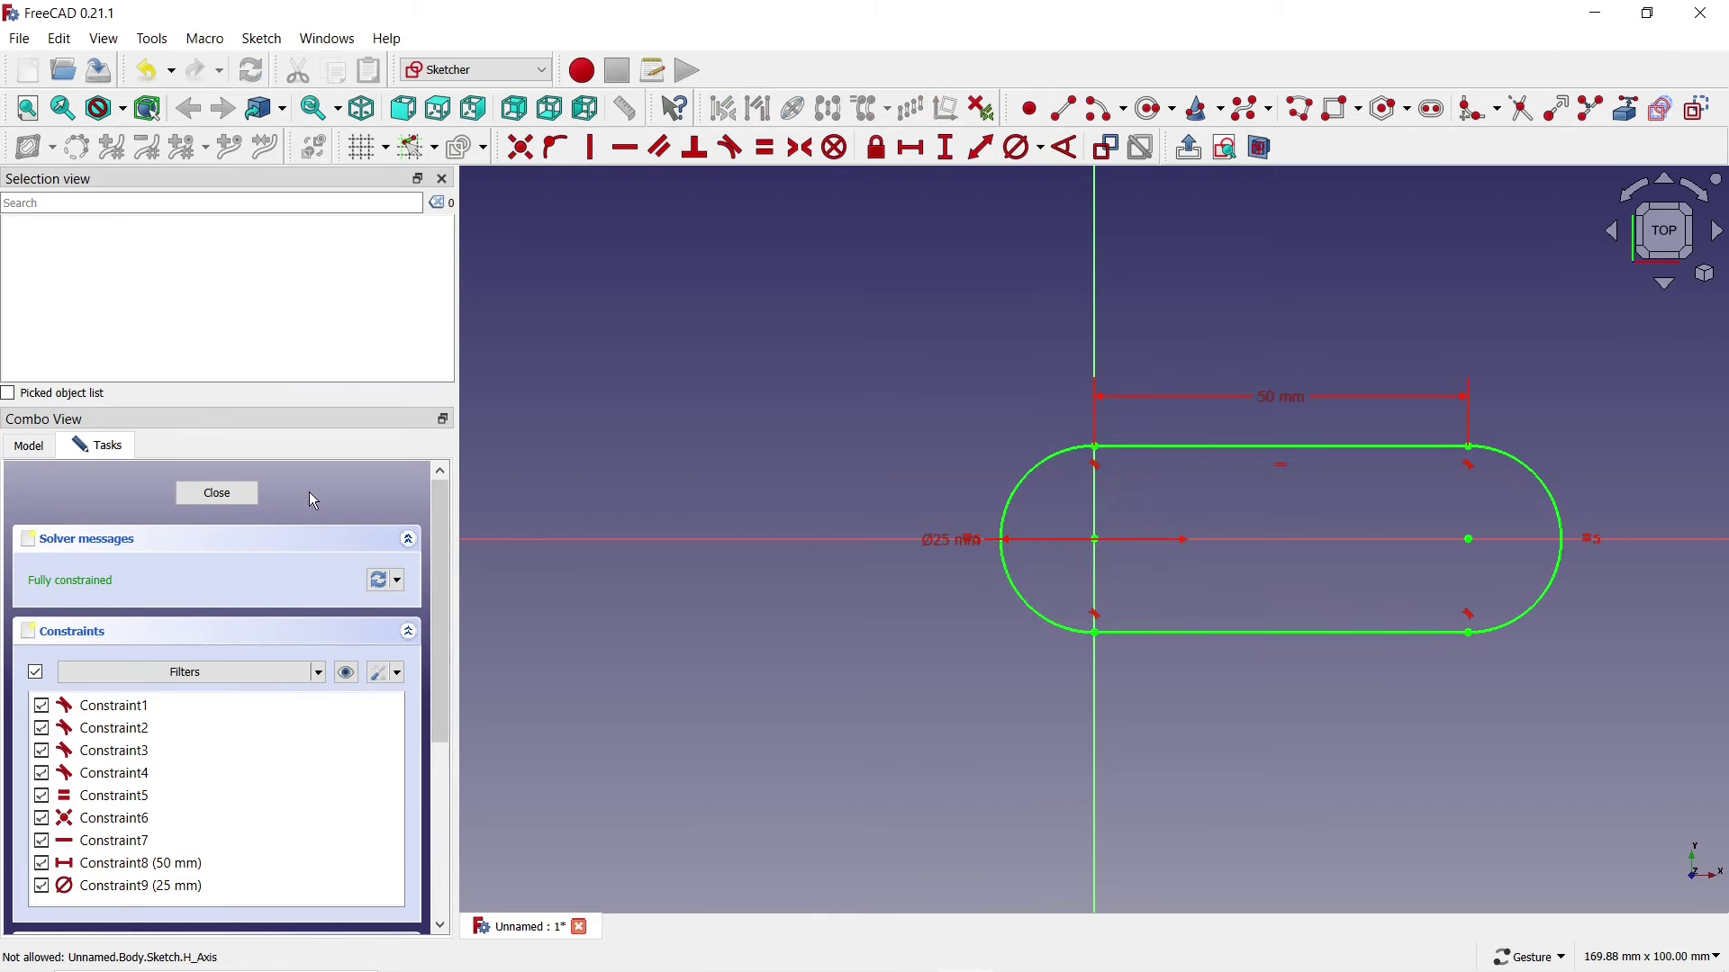
pyautogui.click(217, 494)
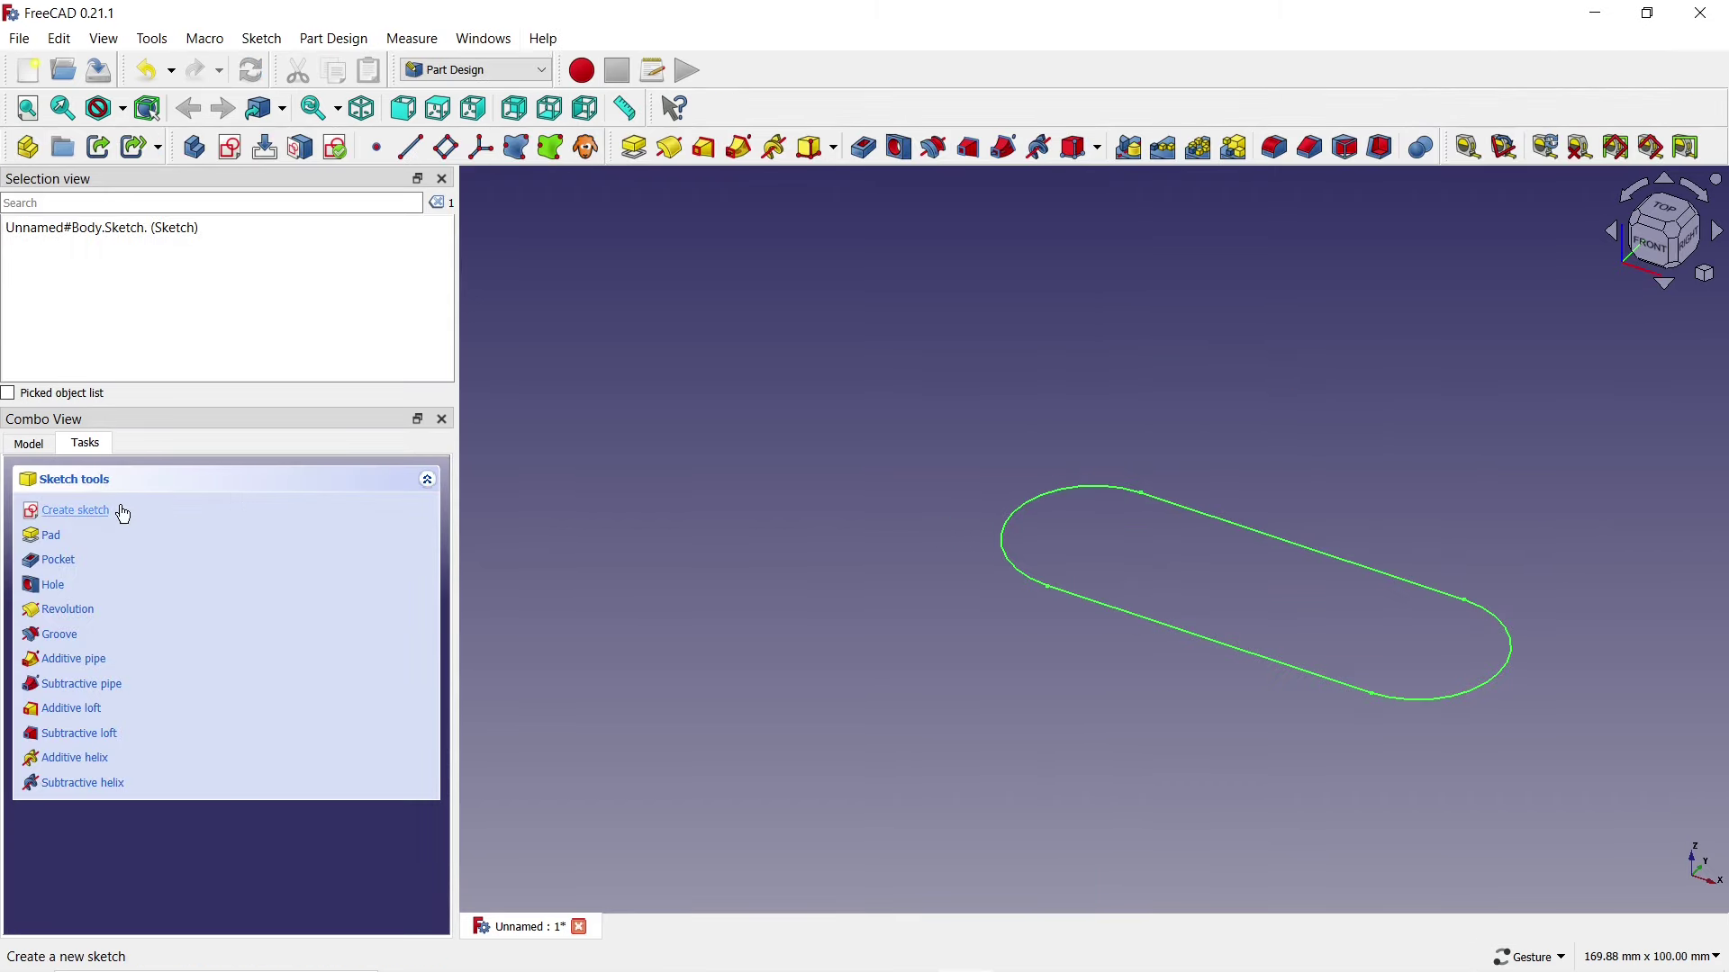
# Step: Pad the slot sketch to a 100 mm tall solid
pyautogui.click(57, 540)
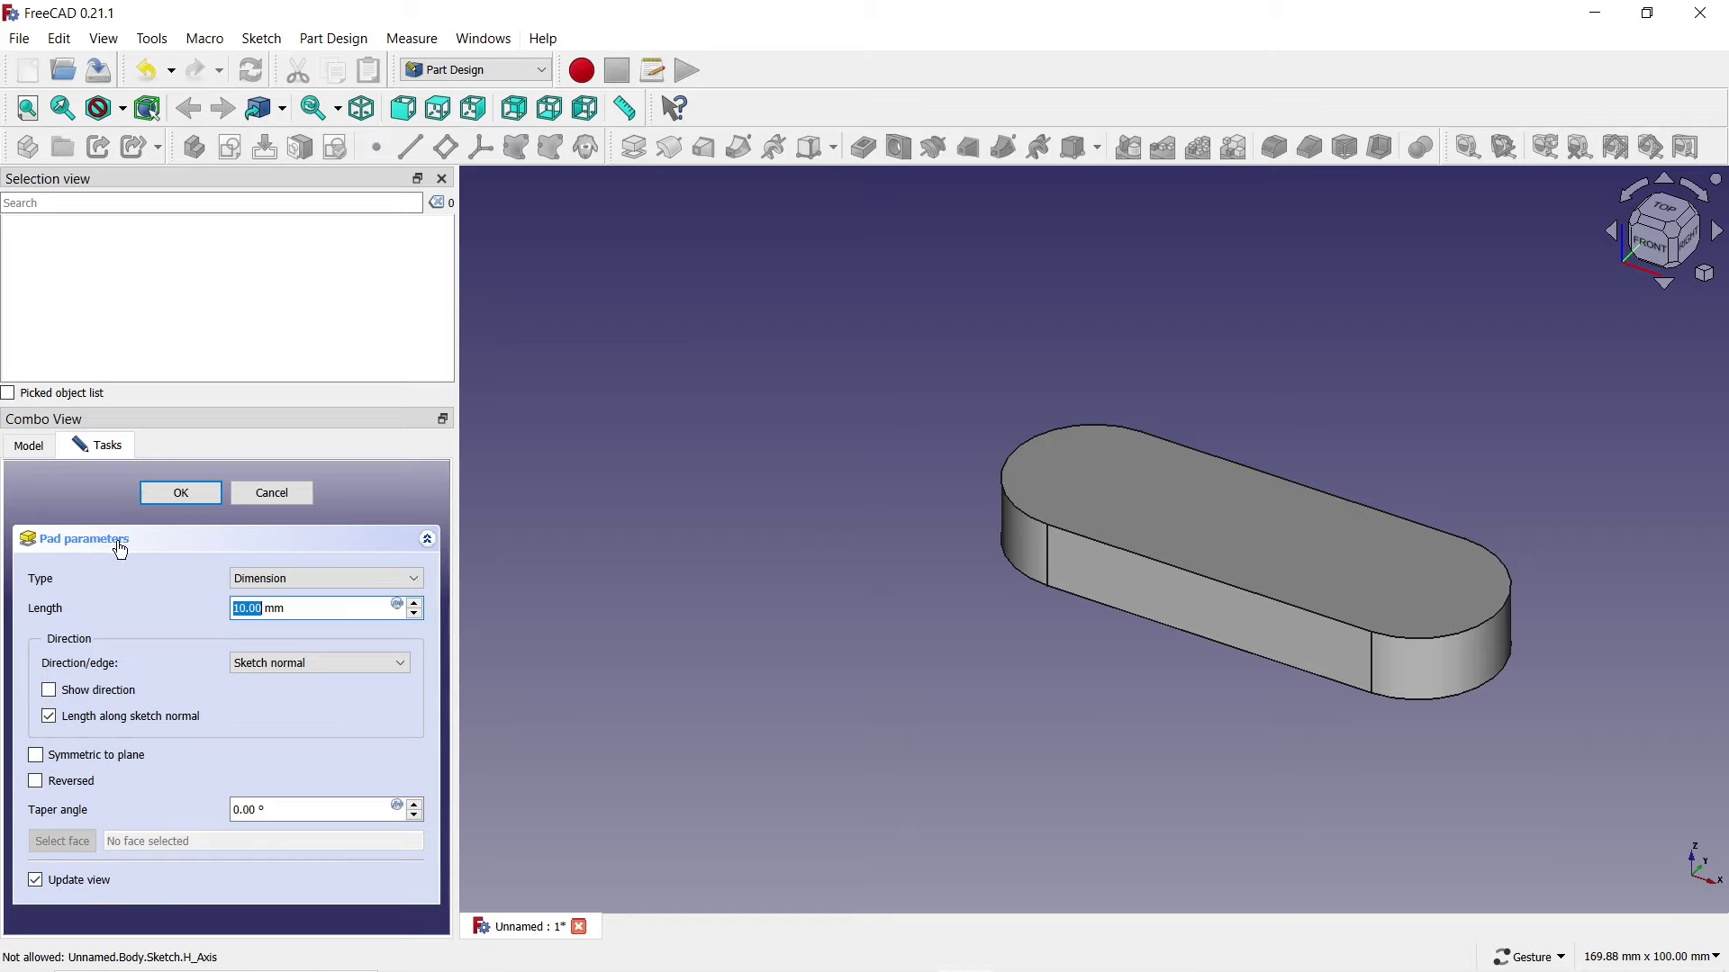
pyautogui.write('1')
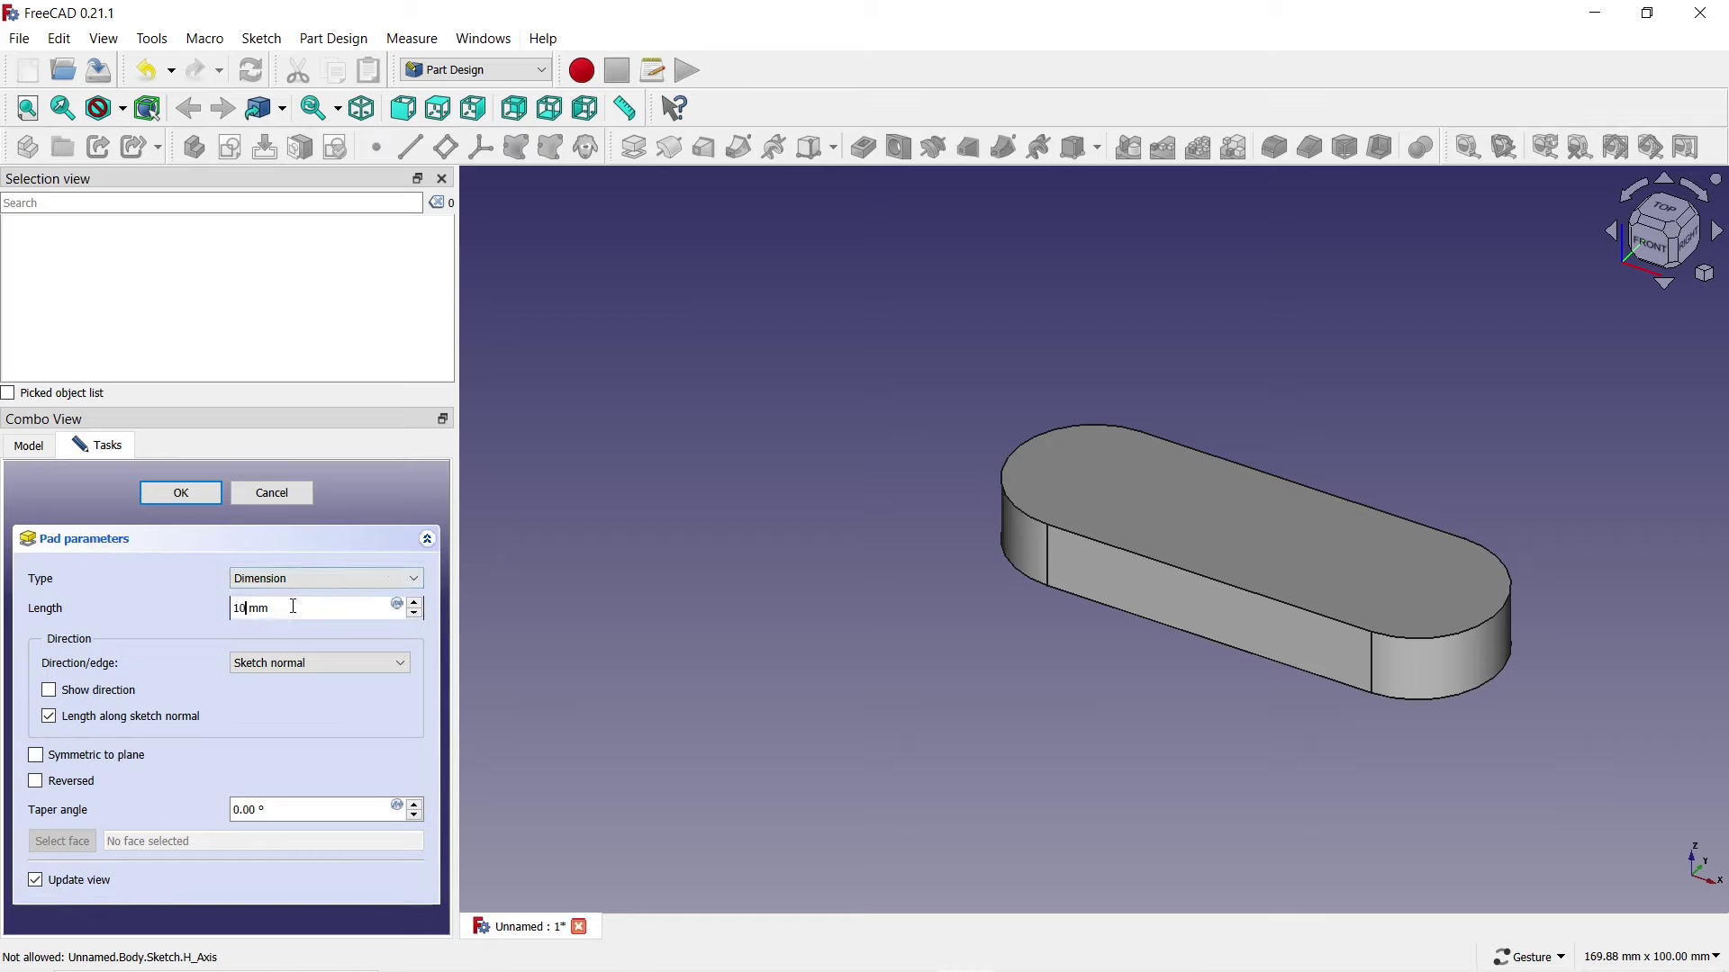
pyautogui.write('0')
pyautogui.click(182, 494)
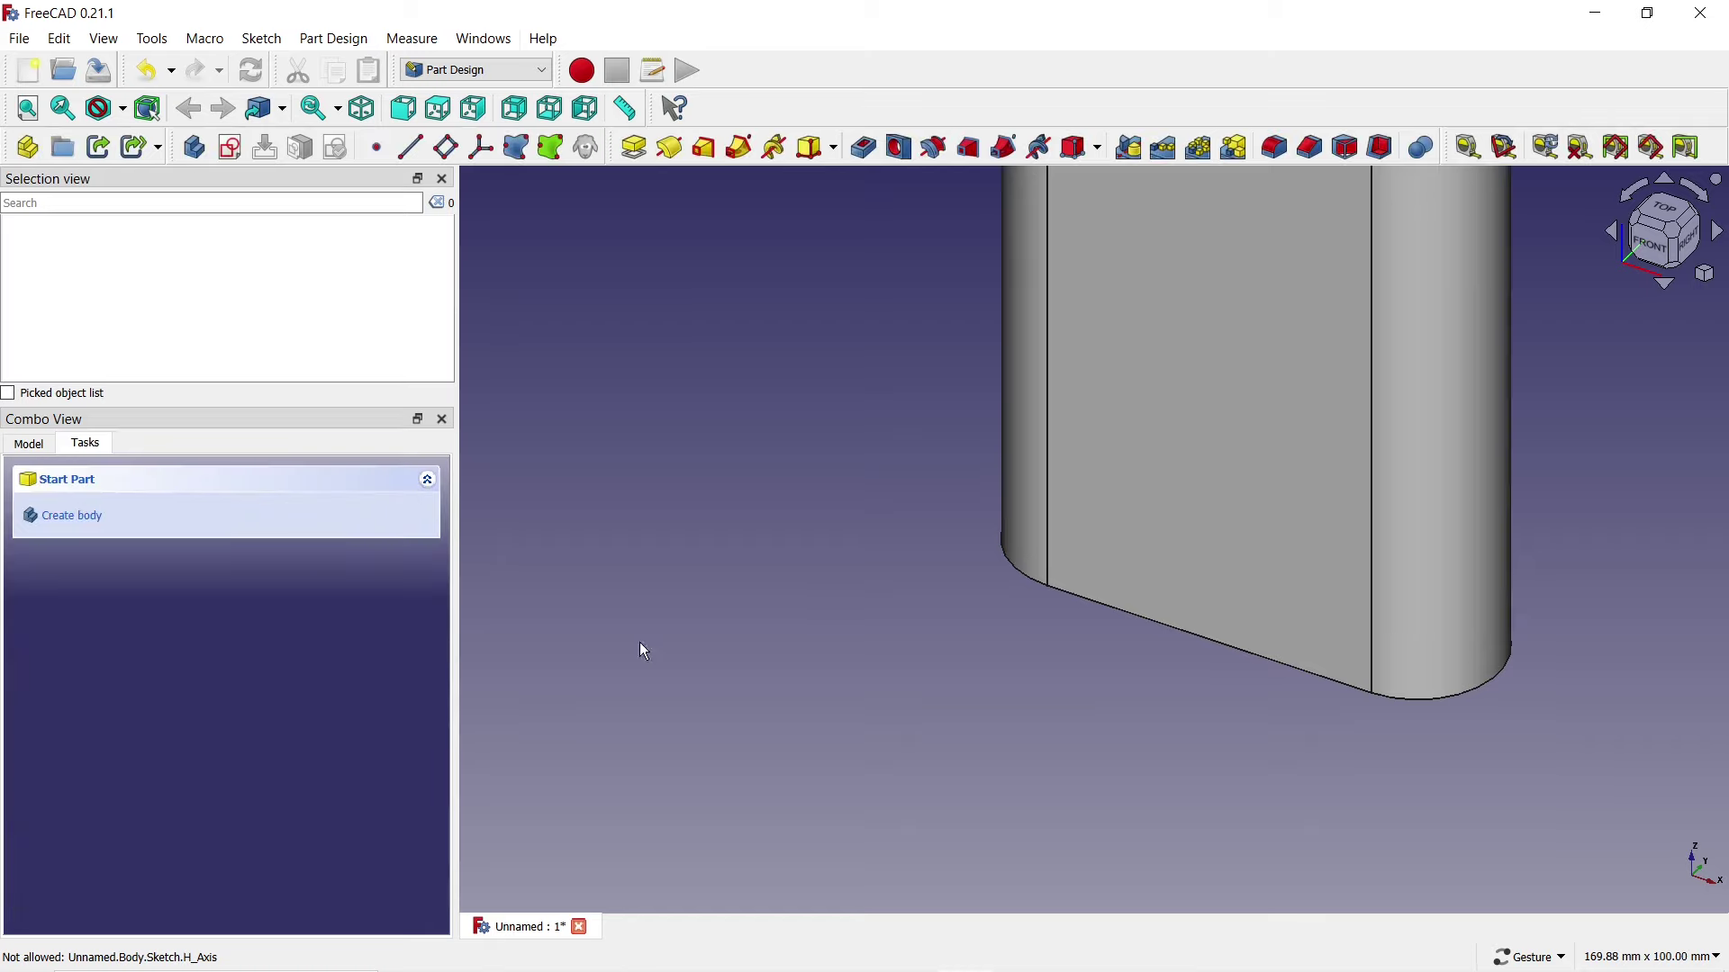
pyautogui.scroll(-3, 943, 710)
# Step: Shell the pad 2 mm inward, removing its top and bottom end faces
pyautogui.click(1153, 324)
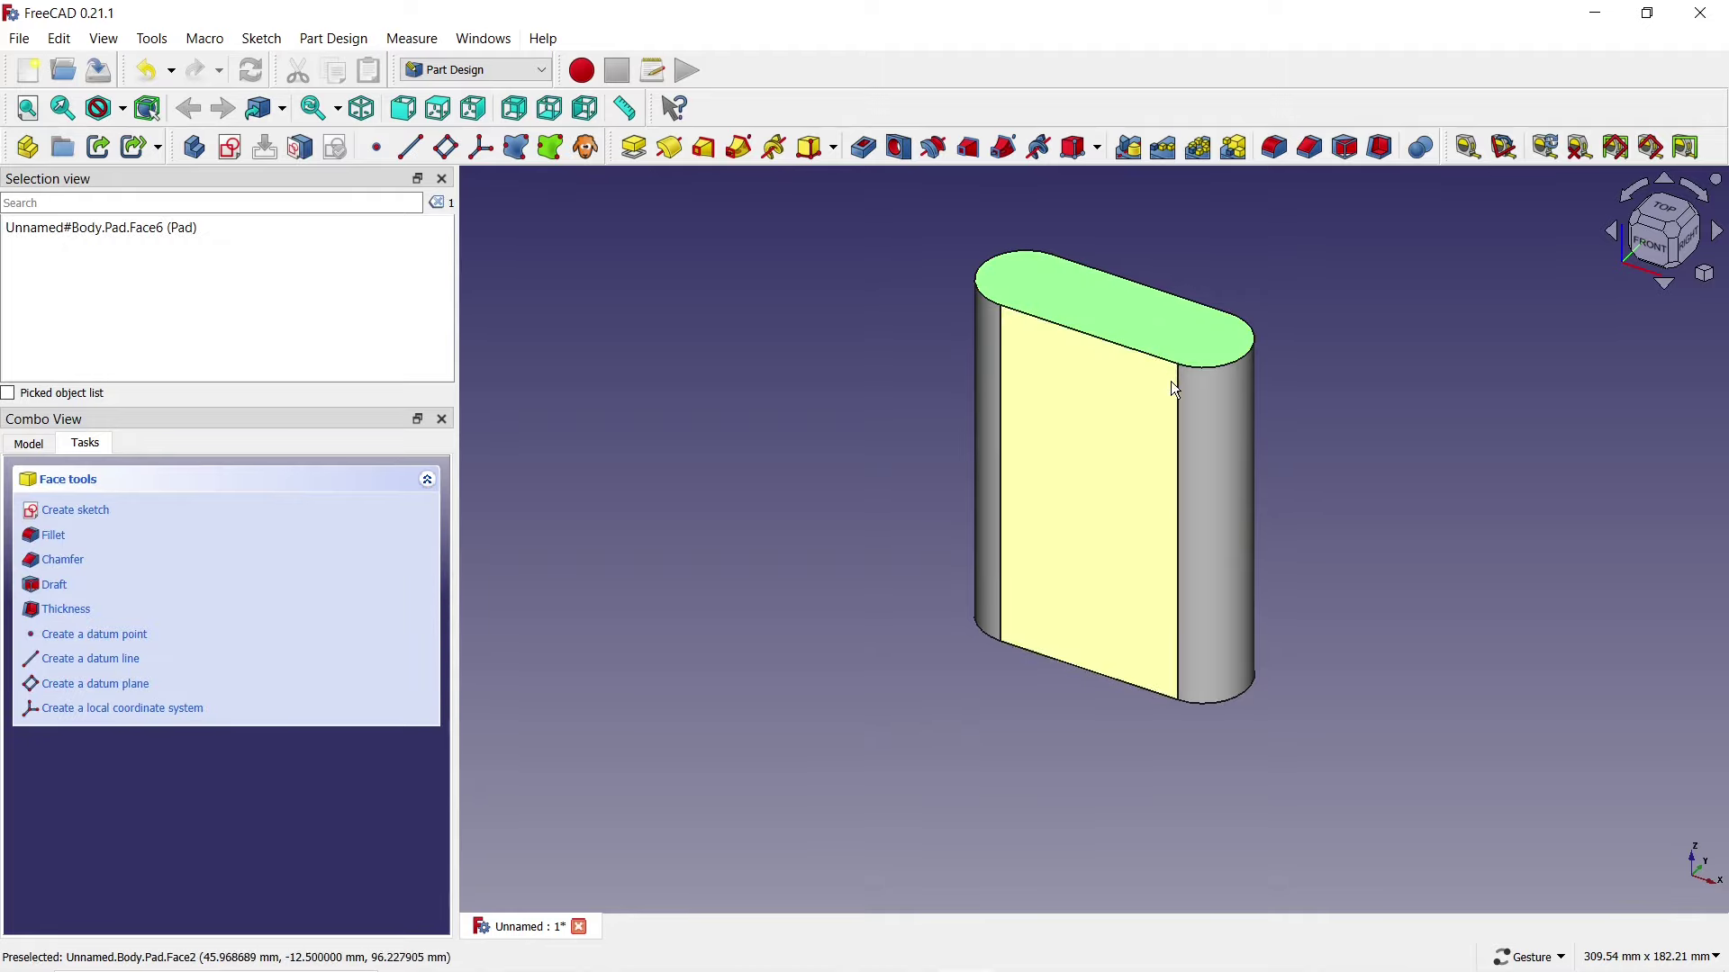
pyautogui.moveTo(1451, 537)
pyautogui.mouseDown()
pyautogui.moveTo(1034, 394)
pyautogui.moveTo(1138, 537)
pyautogui.mouseUp()
pyautogui.keyDown('ctrl'); pyautogui.click(1032, 577); pyautogui.keyUp('ctrl')
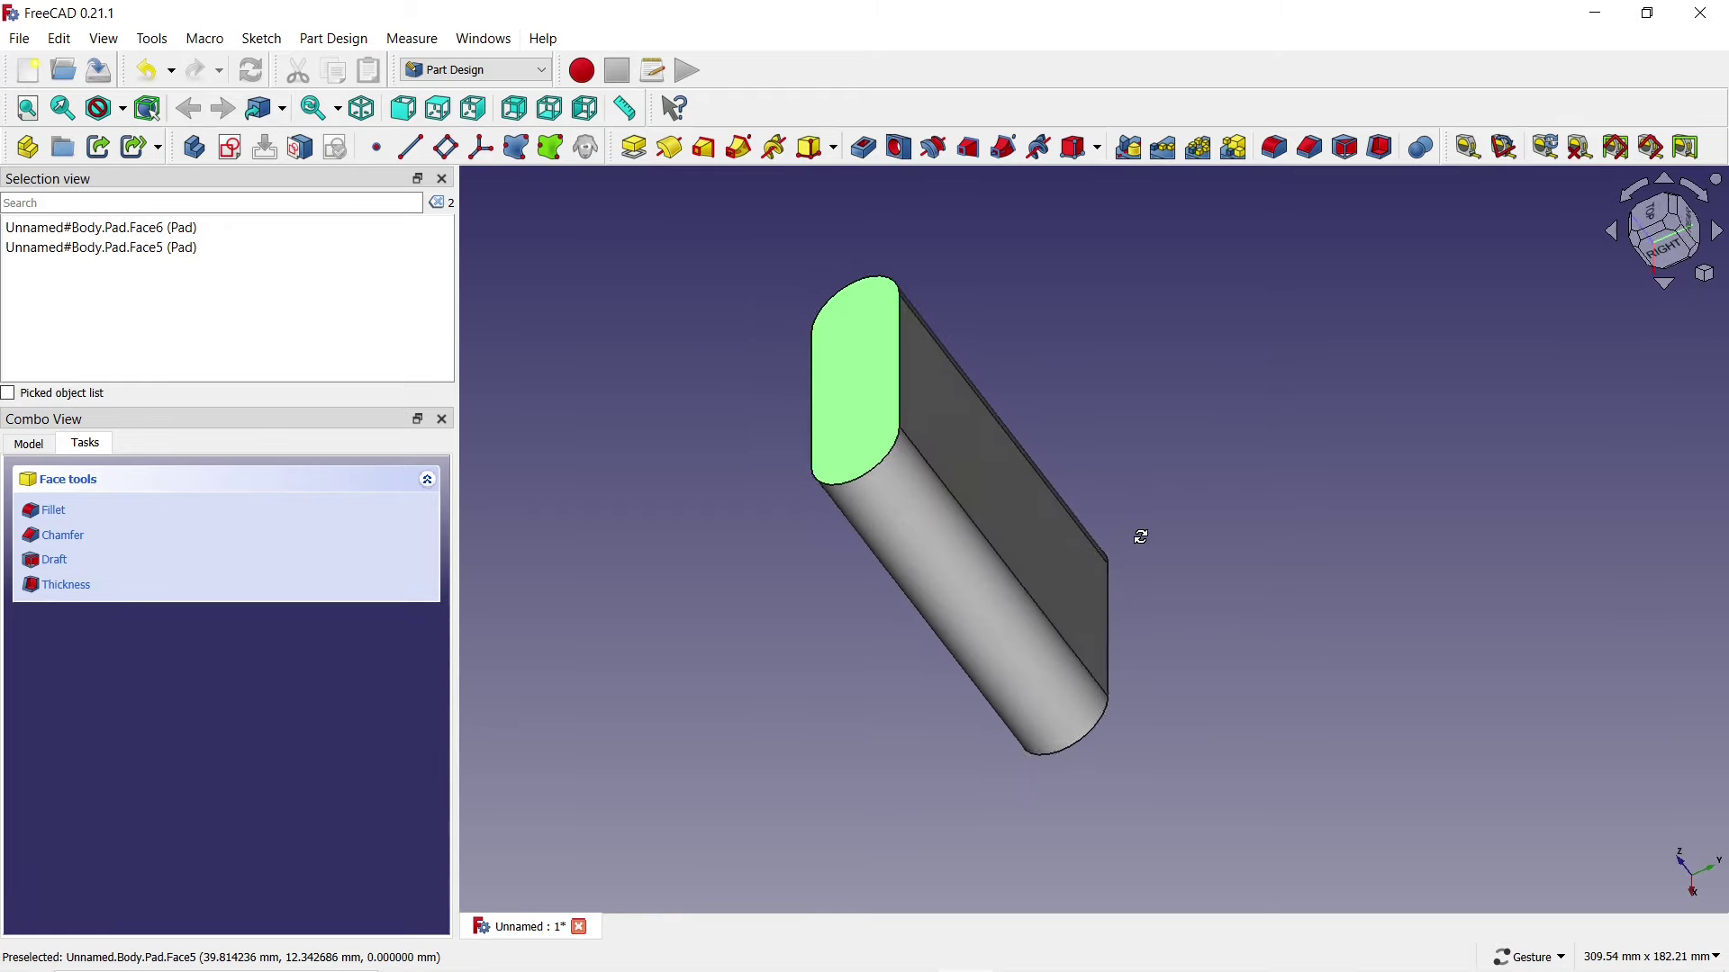
pyautogui.click(1380, 147)
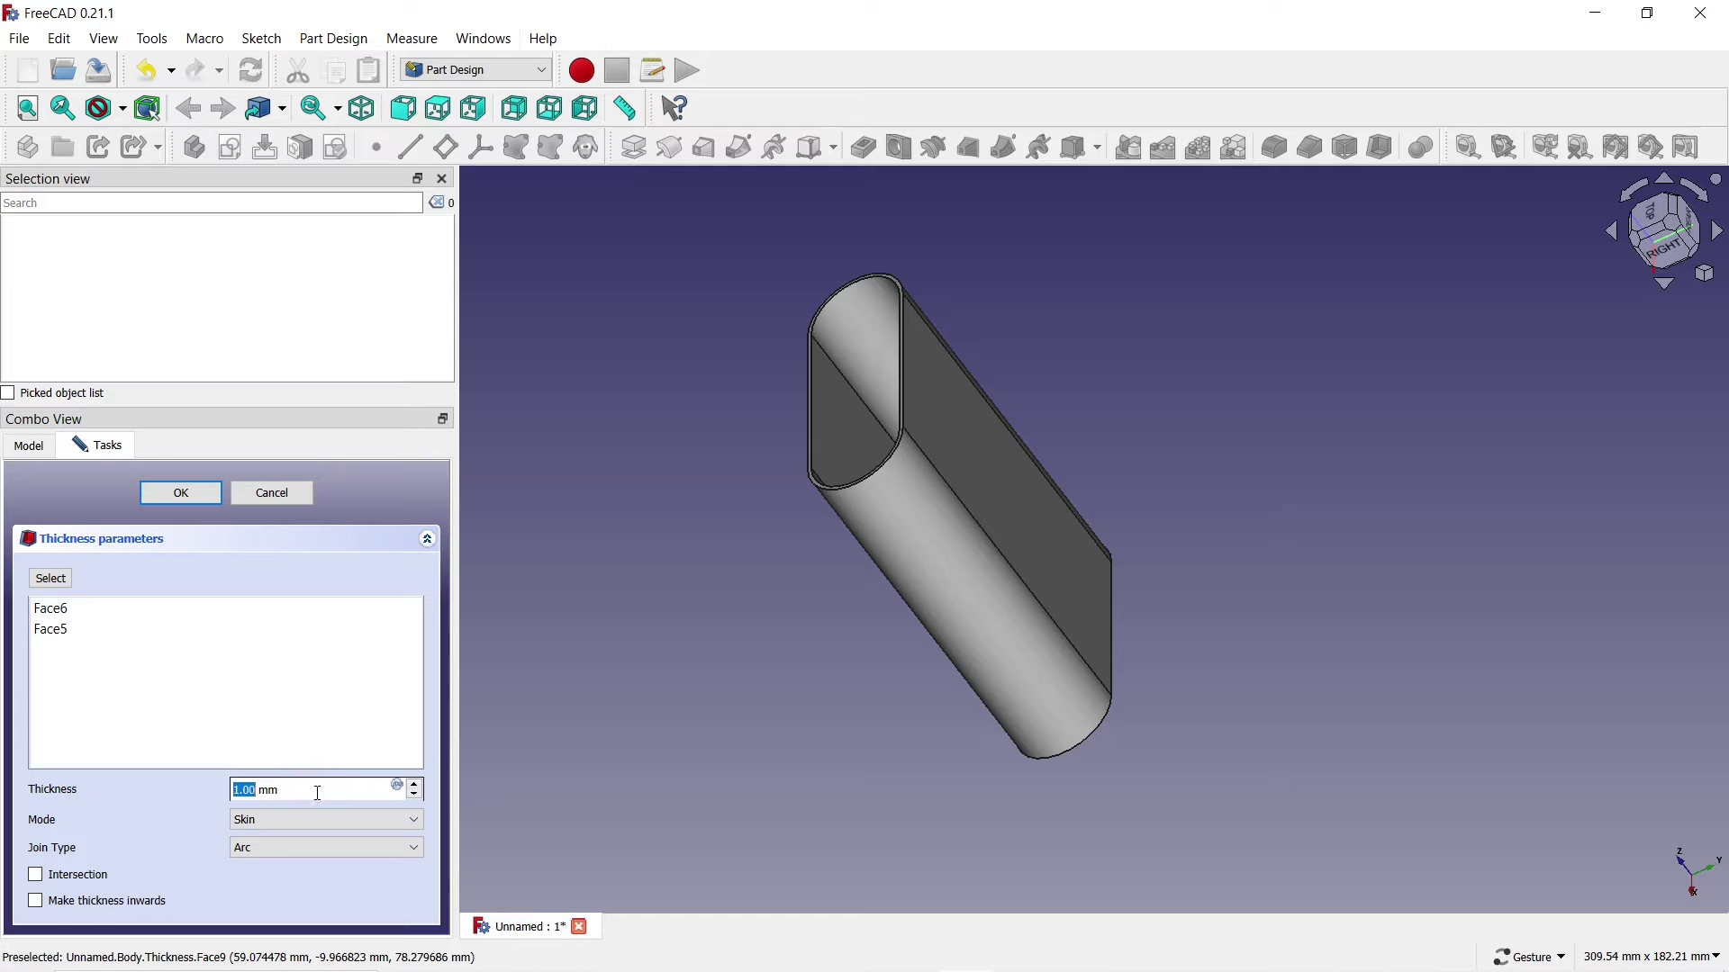
pyautogui.write('2')
pyautogui.click(35, 899)
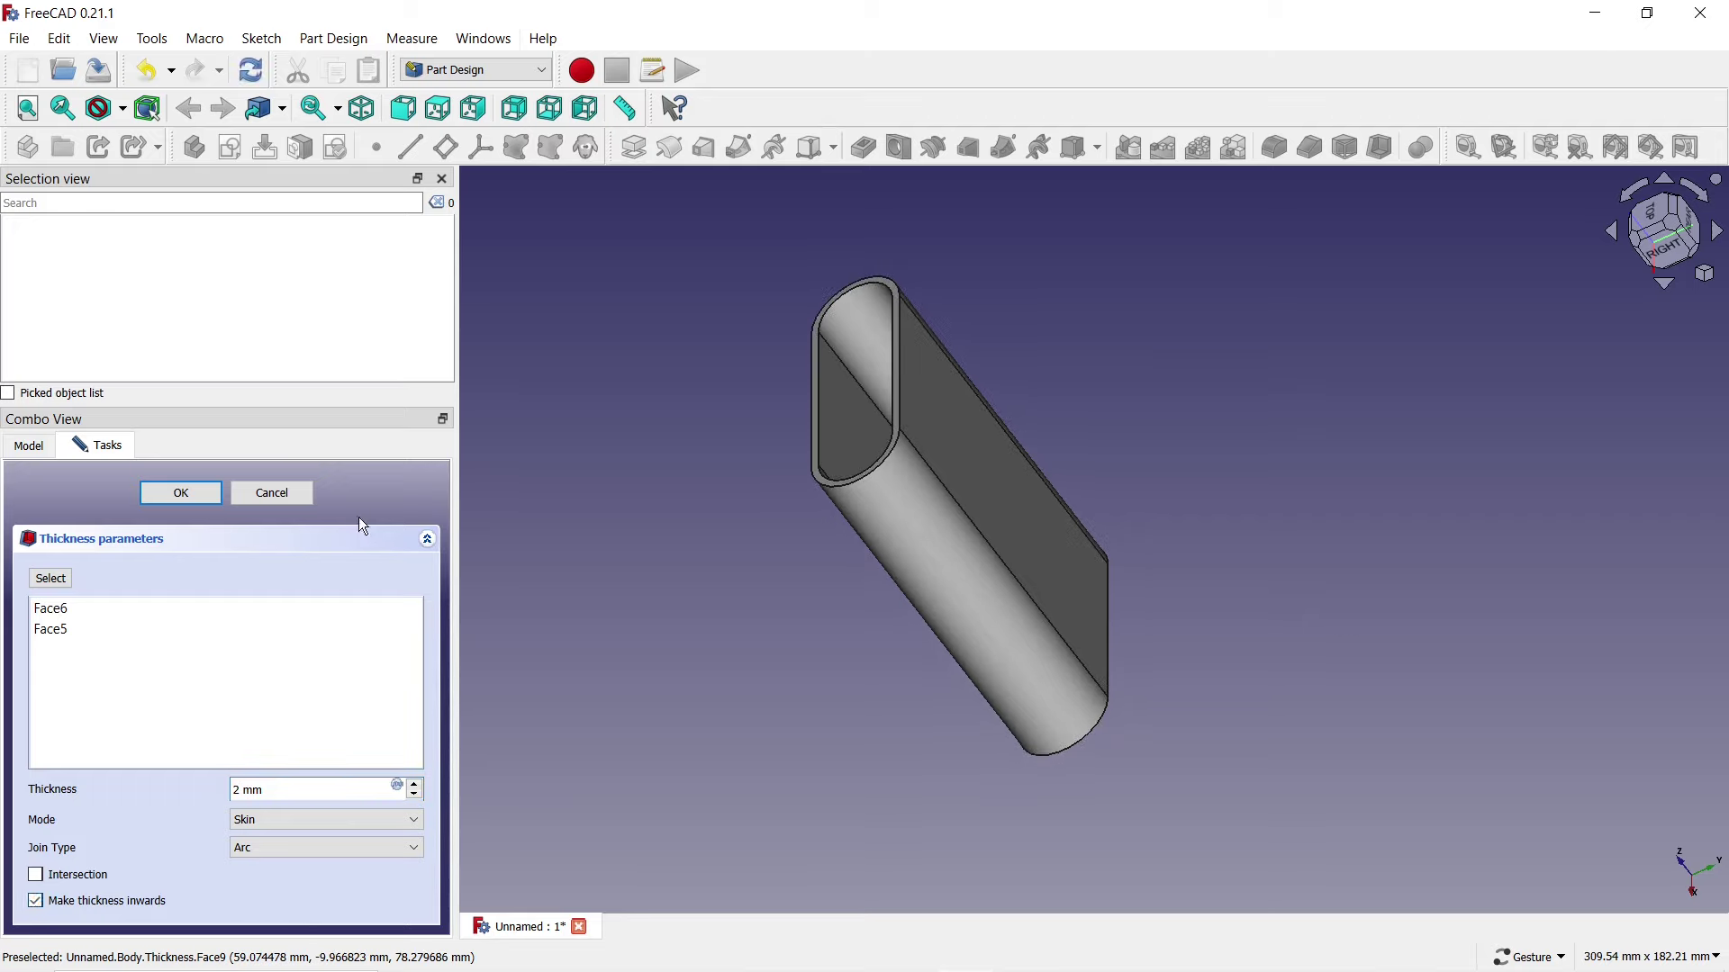
pyautogui.click(183, 493)
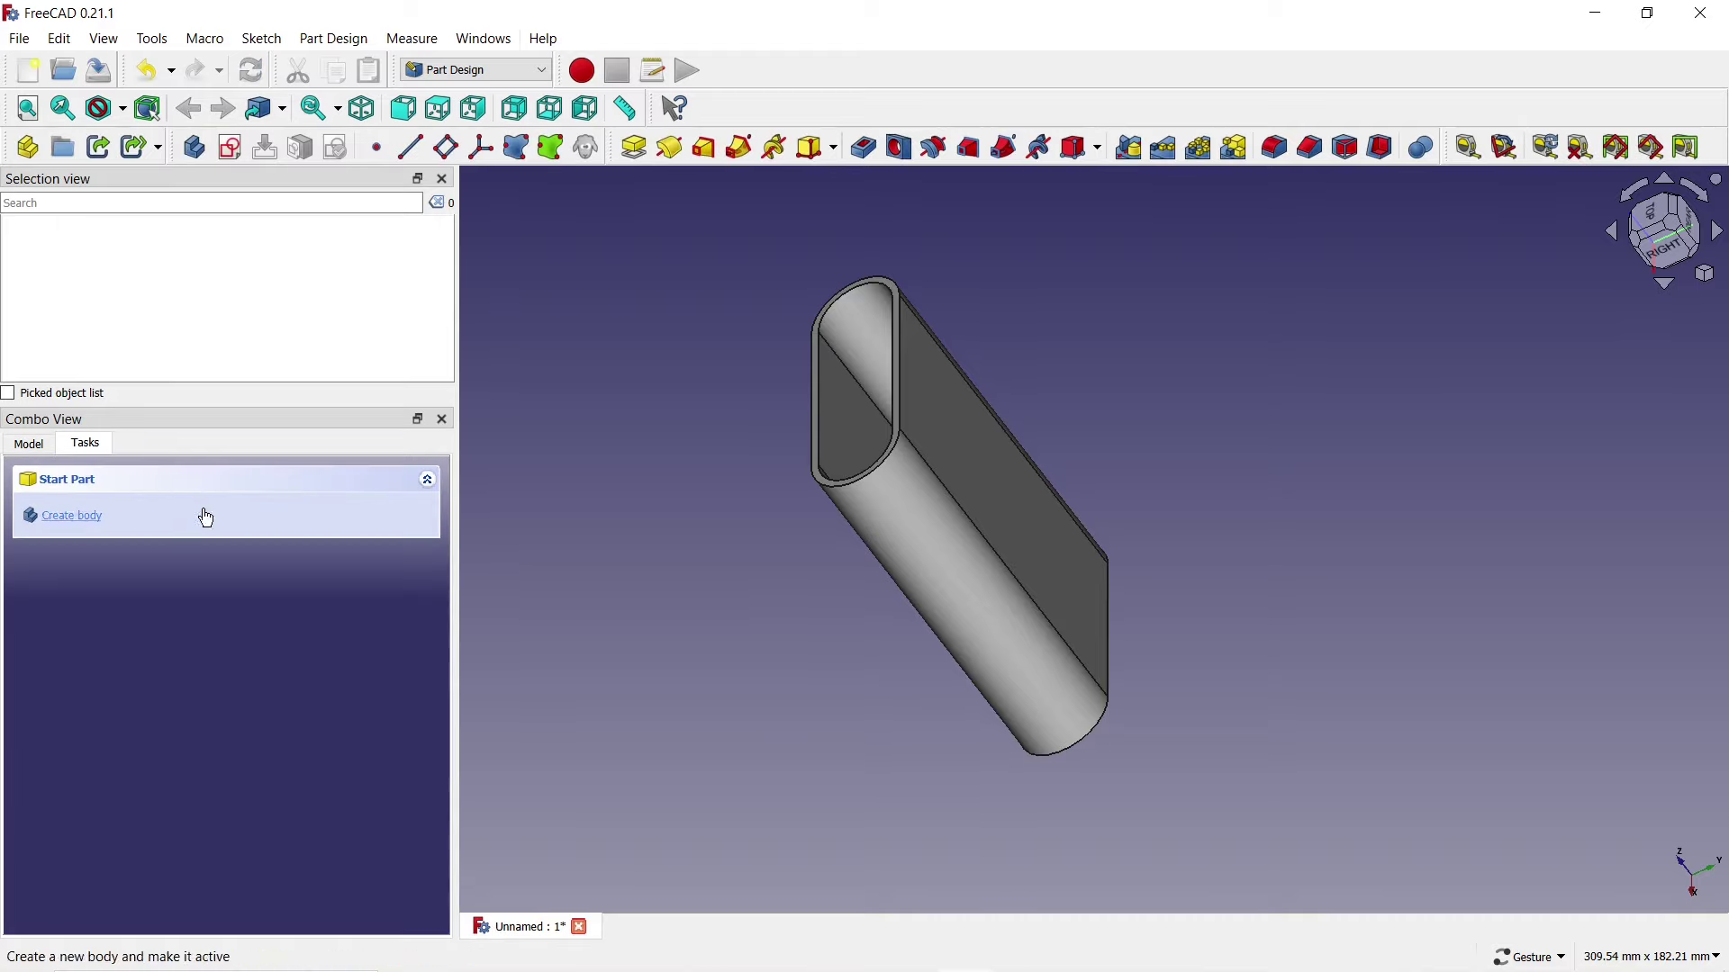
# Step: Orbit to a flat outer side face of the shell and start a sketch on it
pyautogui.moveTo(669, 466); pyautogui.dragTo(849, 655)
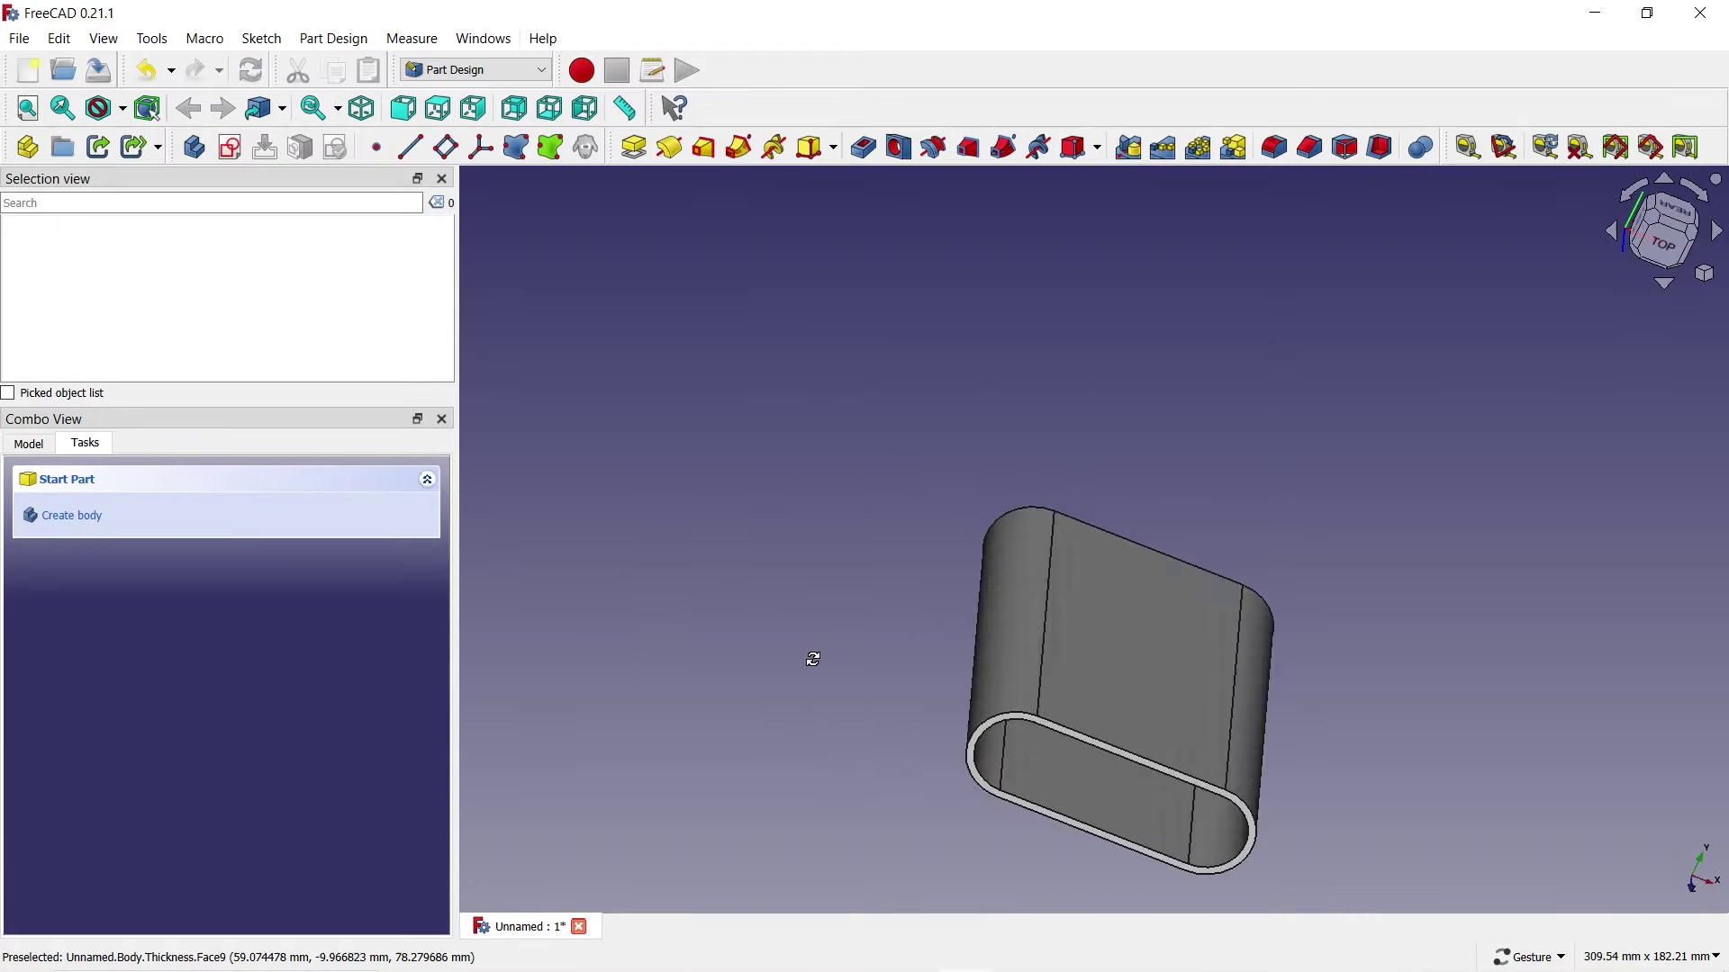
pyautogui.scroll(-2, 741, 414)
pyautogui.moveTo(1297, 417)
pyautogui.mouseDown()
pyautogui.moveTo(1147, 398)
pyautogui.moveTo(1120, 355)
pyautogui.moveTo(1204, 451)
pyautogui.mouseUp()
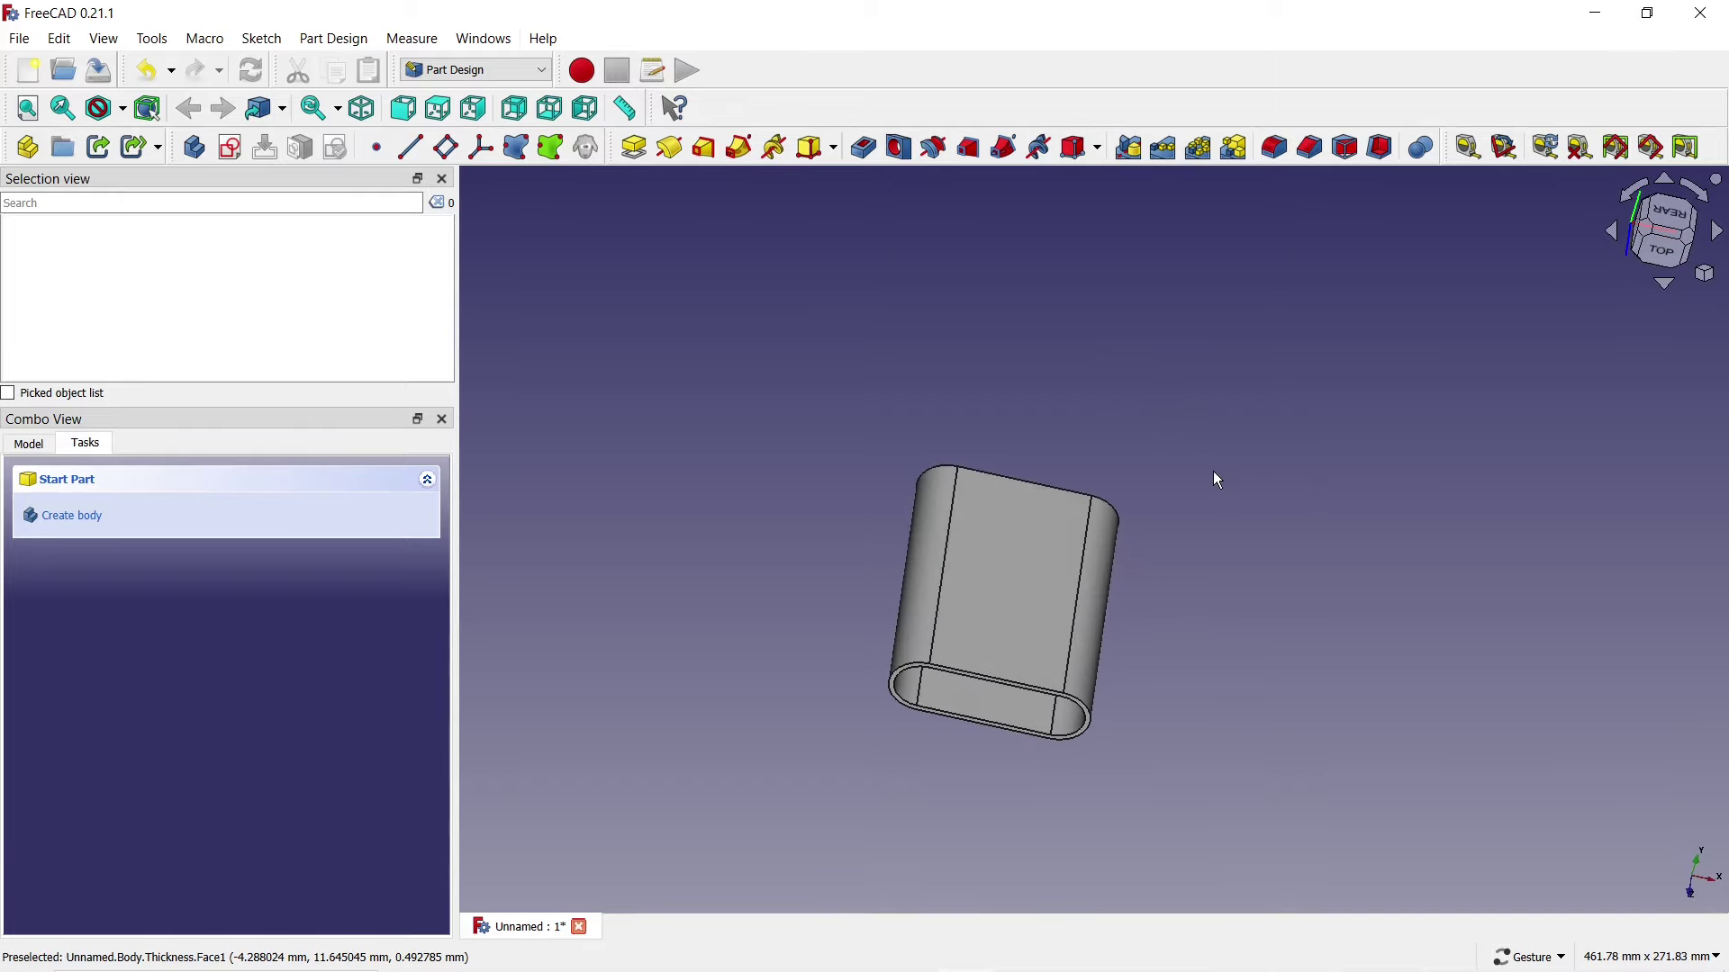
pyautogui.click(1036, 587)
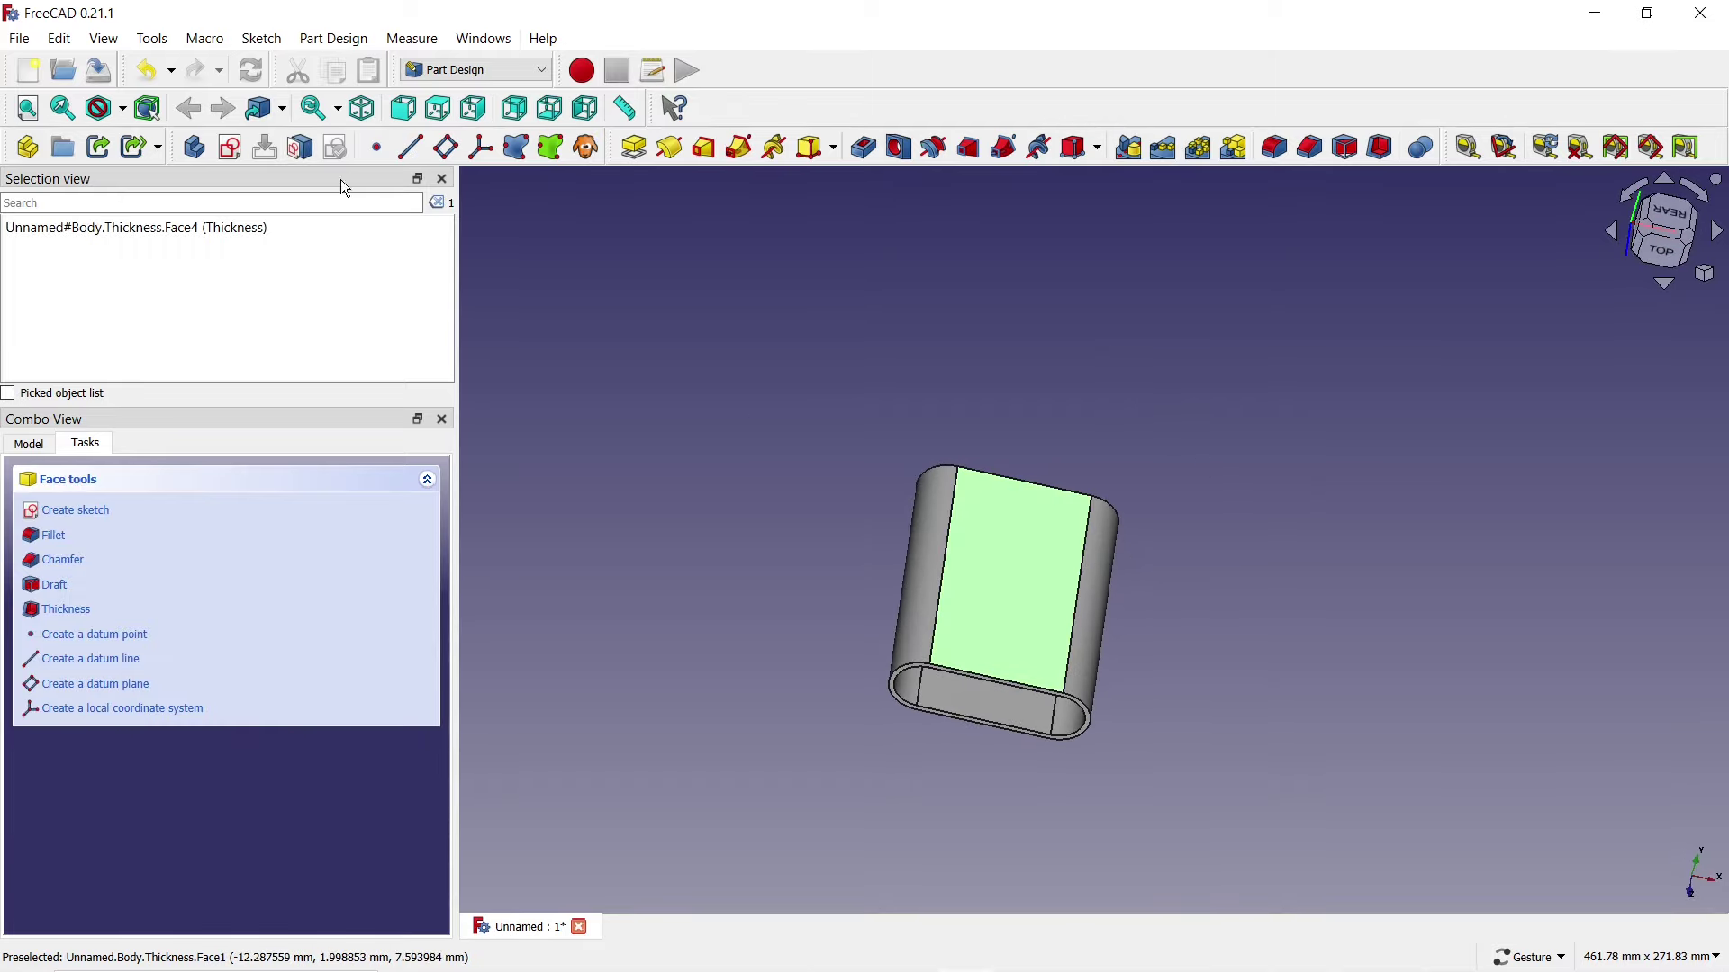
pyautogui.click(230, 146)
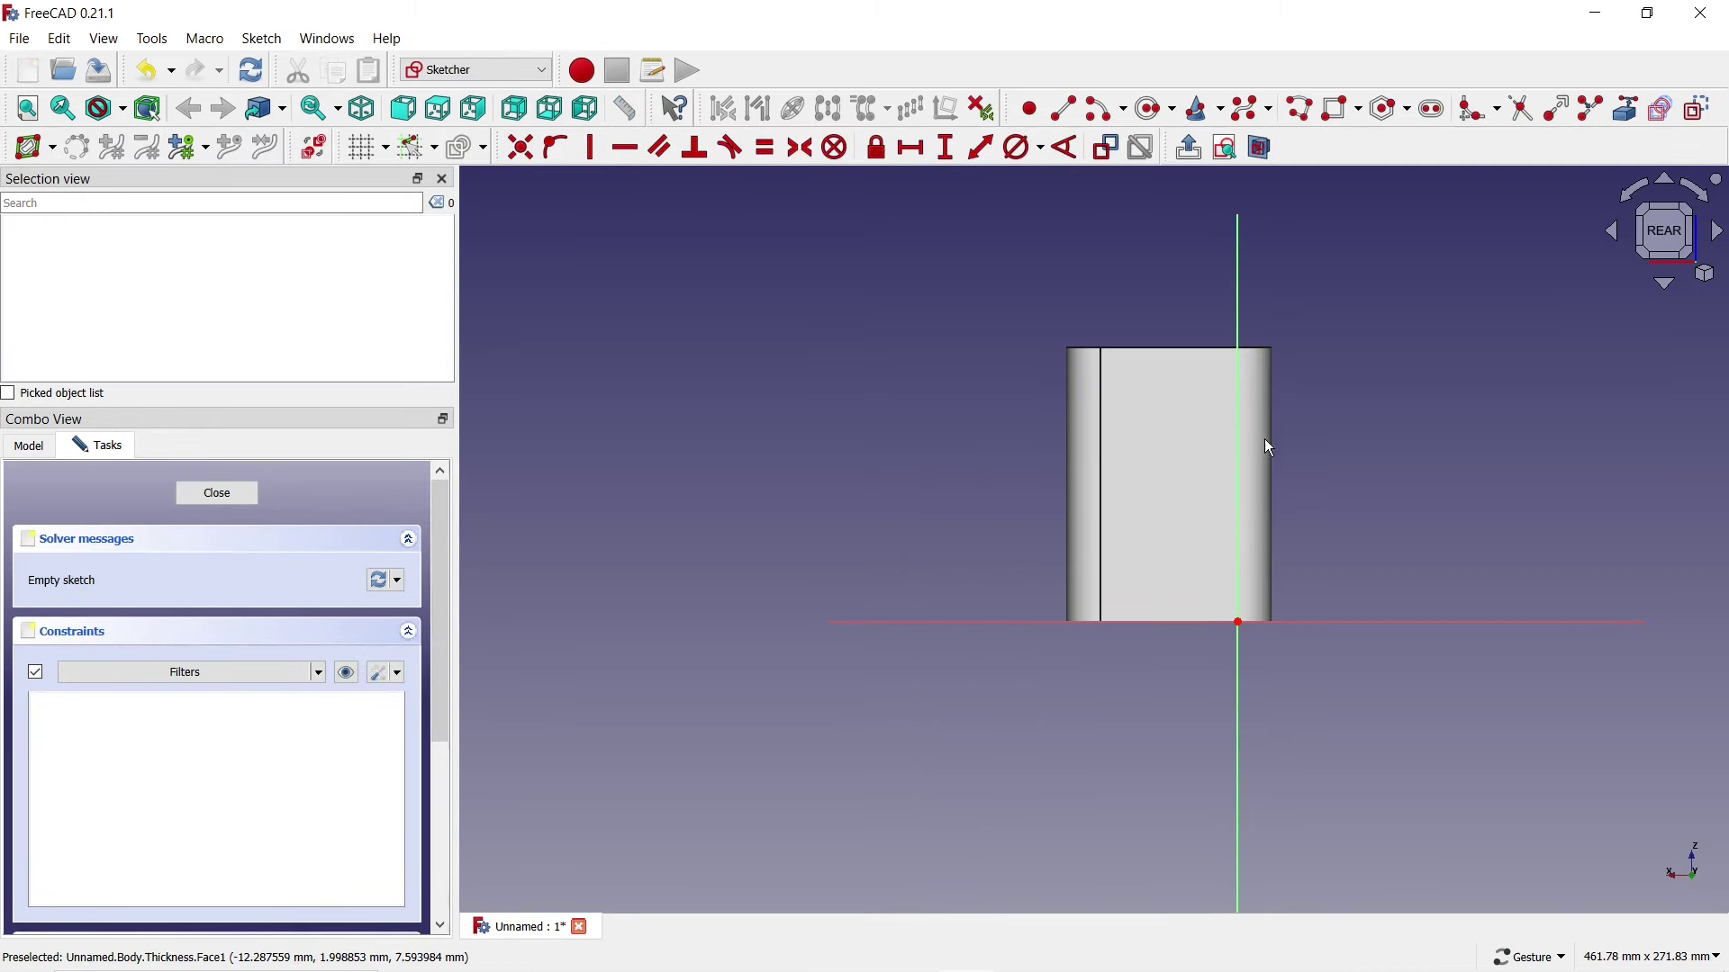
# Step: Draw a circle on the face and give it a 20 mm diameter
pyautogui.scroll(3, 1217, 510)
pyautogui.scroll(-1, 782, 488)
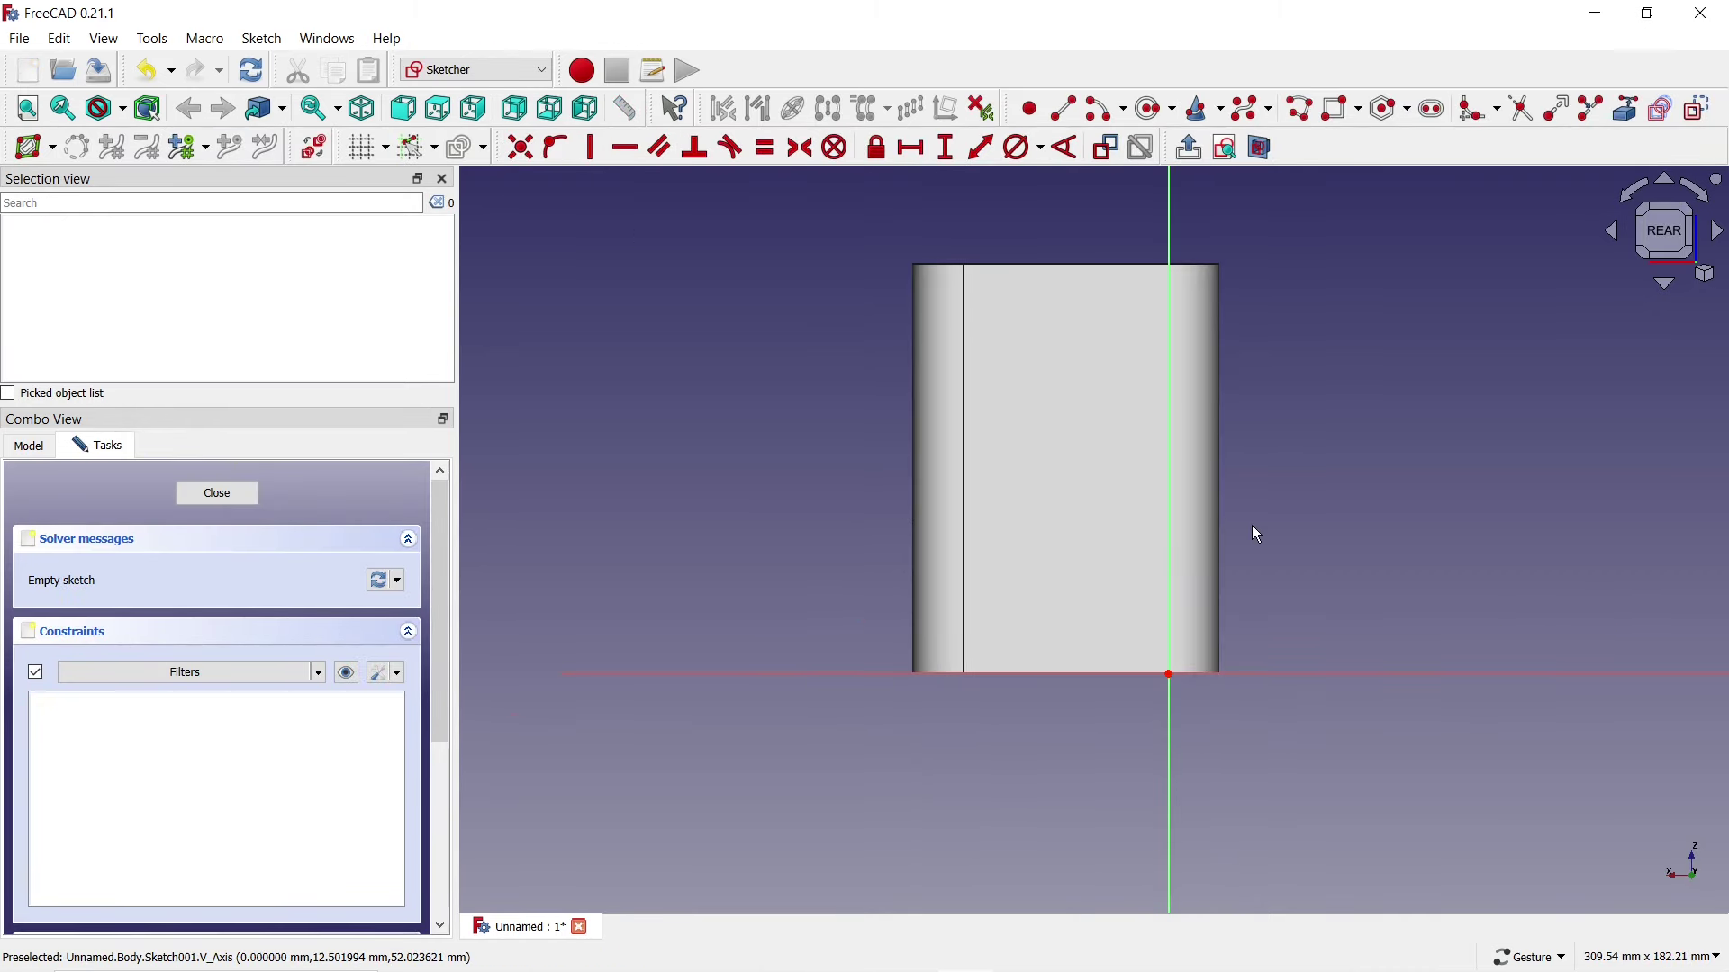
pyautogui.click(1155, 108)
pyautogui.click(1071, 593)
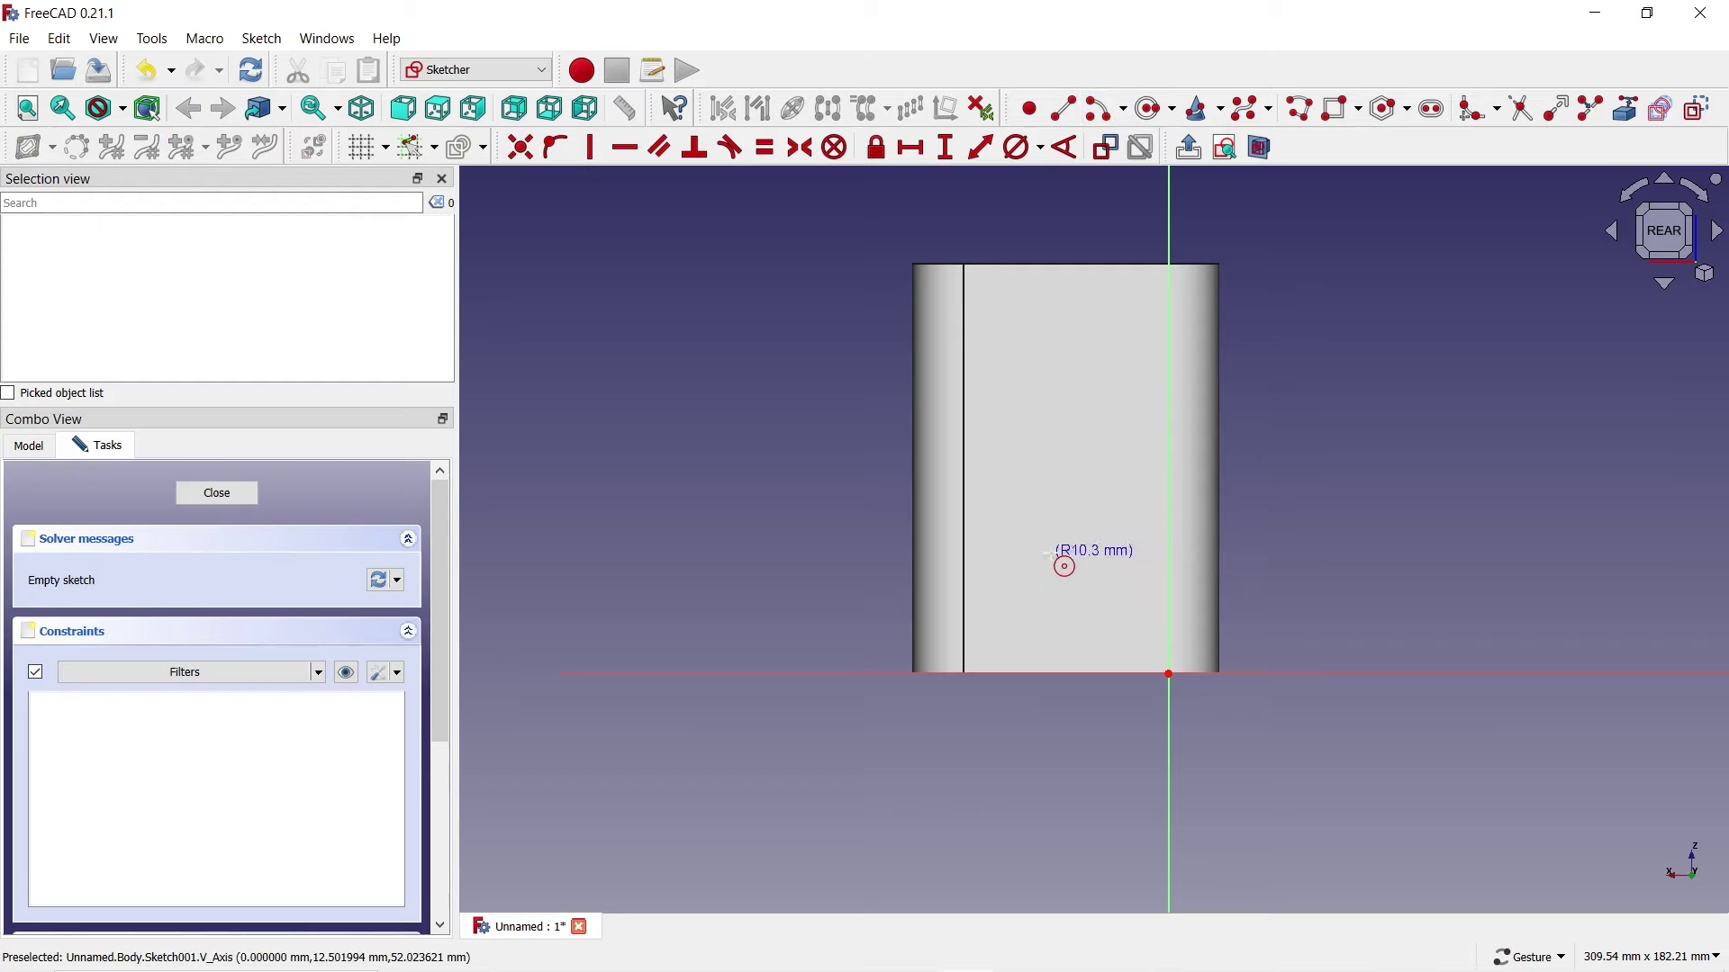
pyautogui.click(1068, 548)
pyautogui.click(1015, 147)
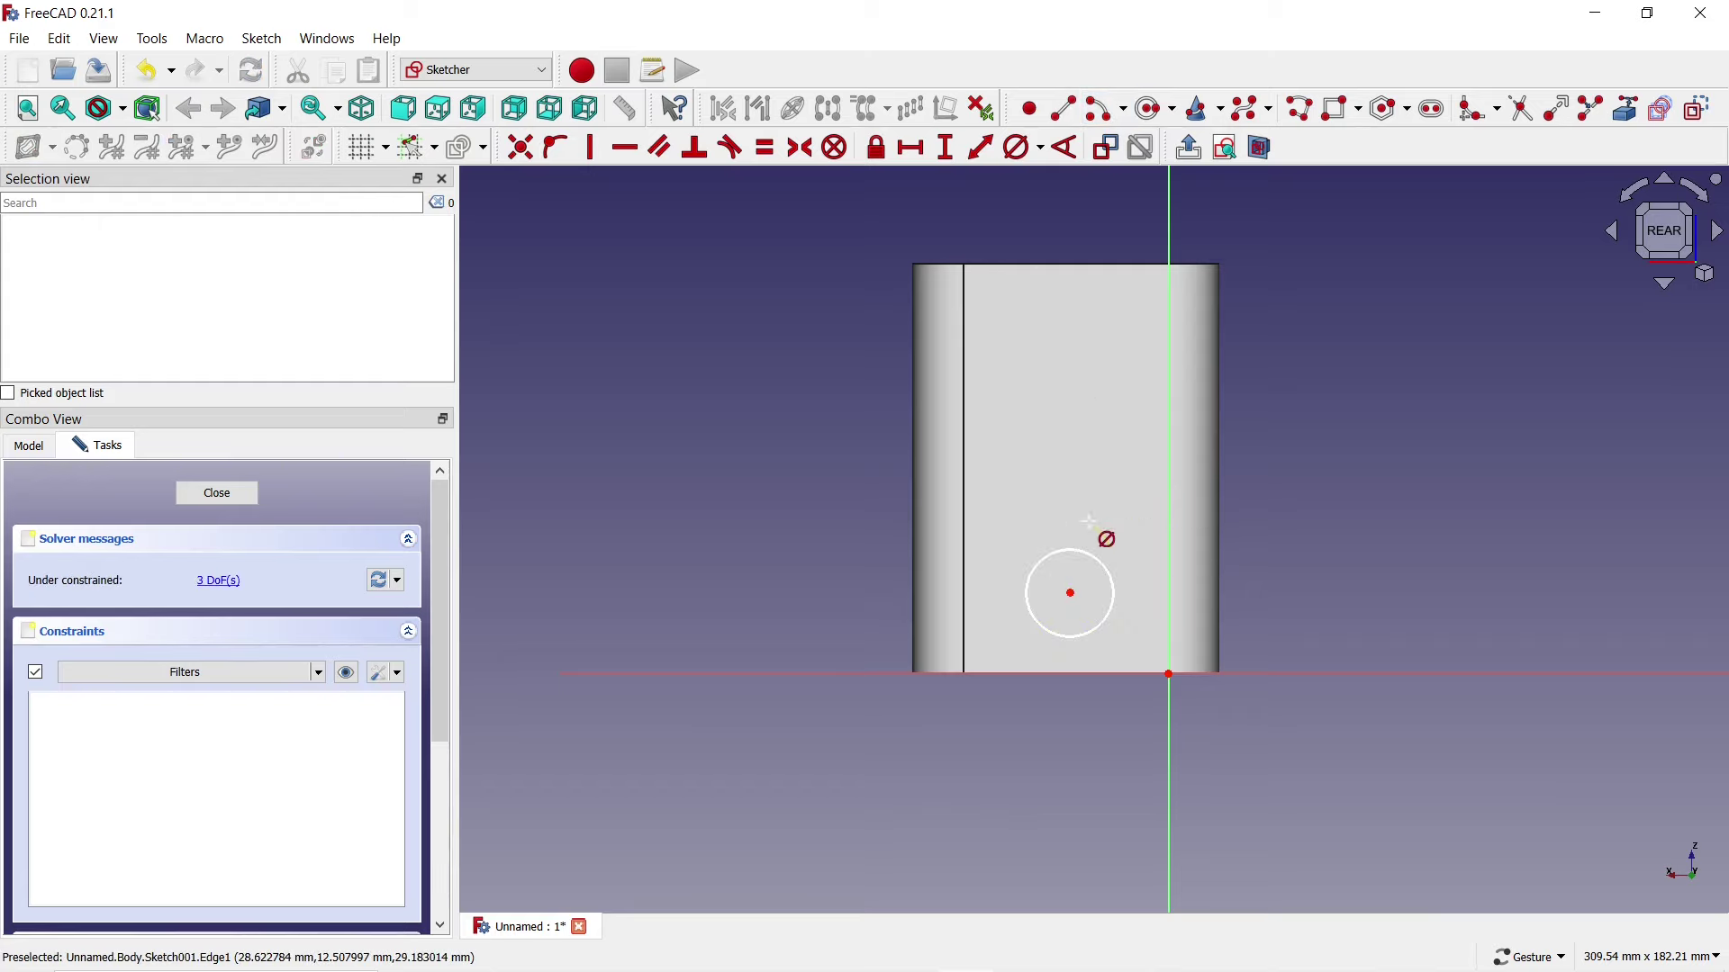
pyautogui.click(1093, 559)
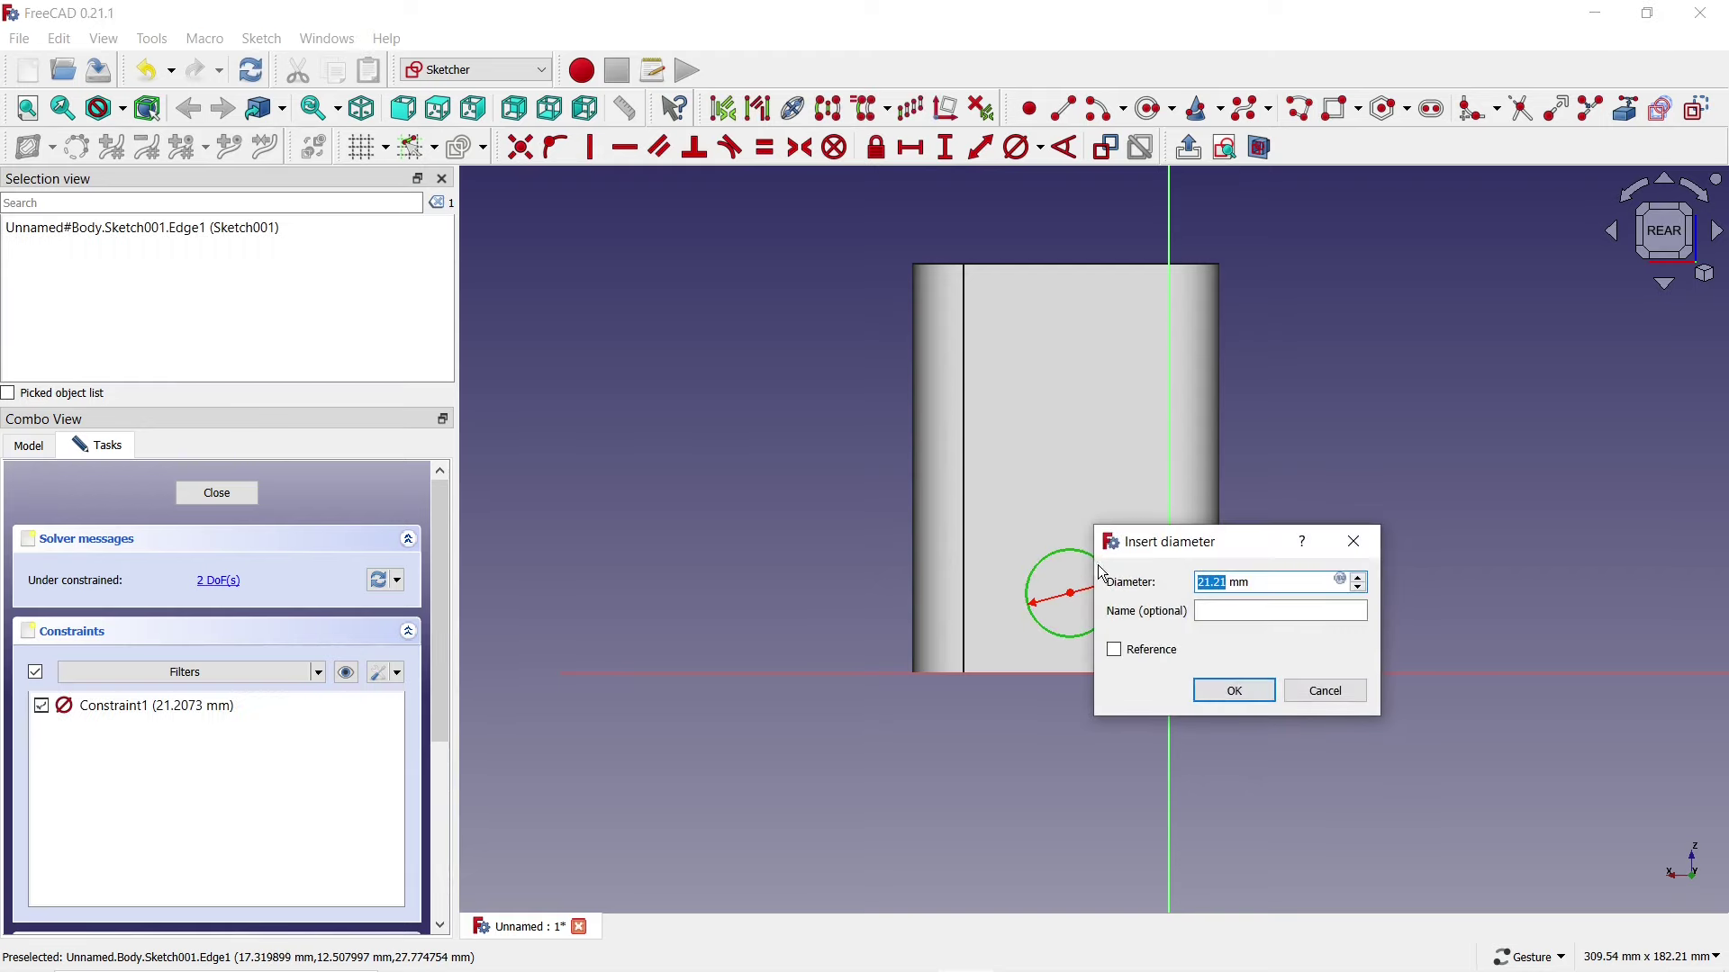
pyautogui.write('20')
pyautogui.click(1244, 693)
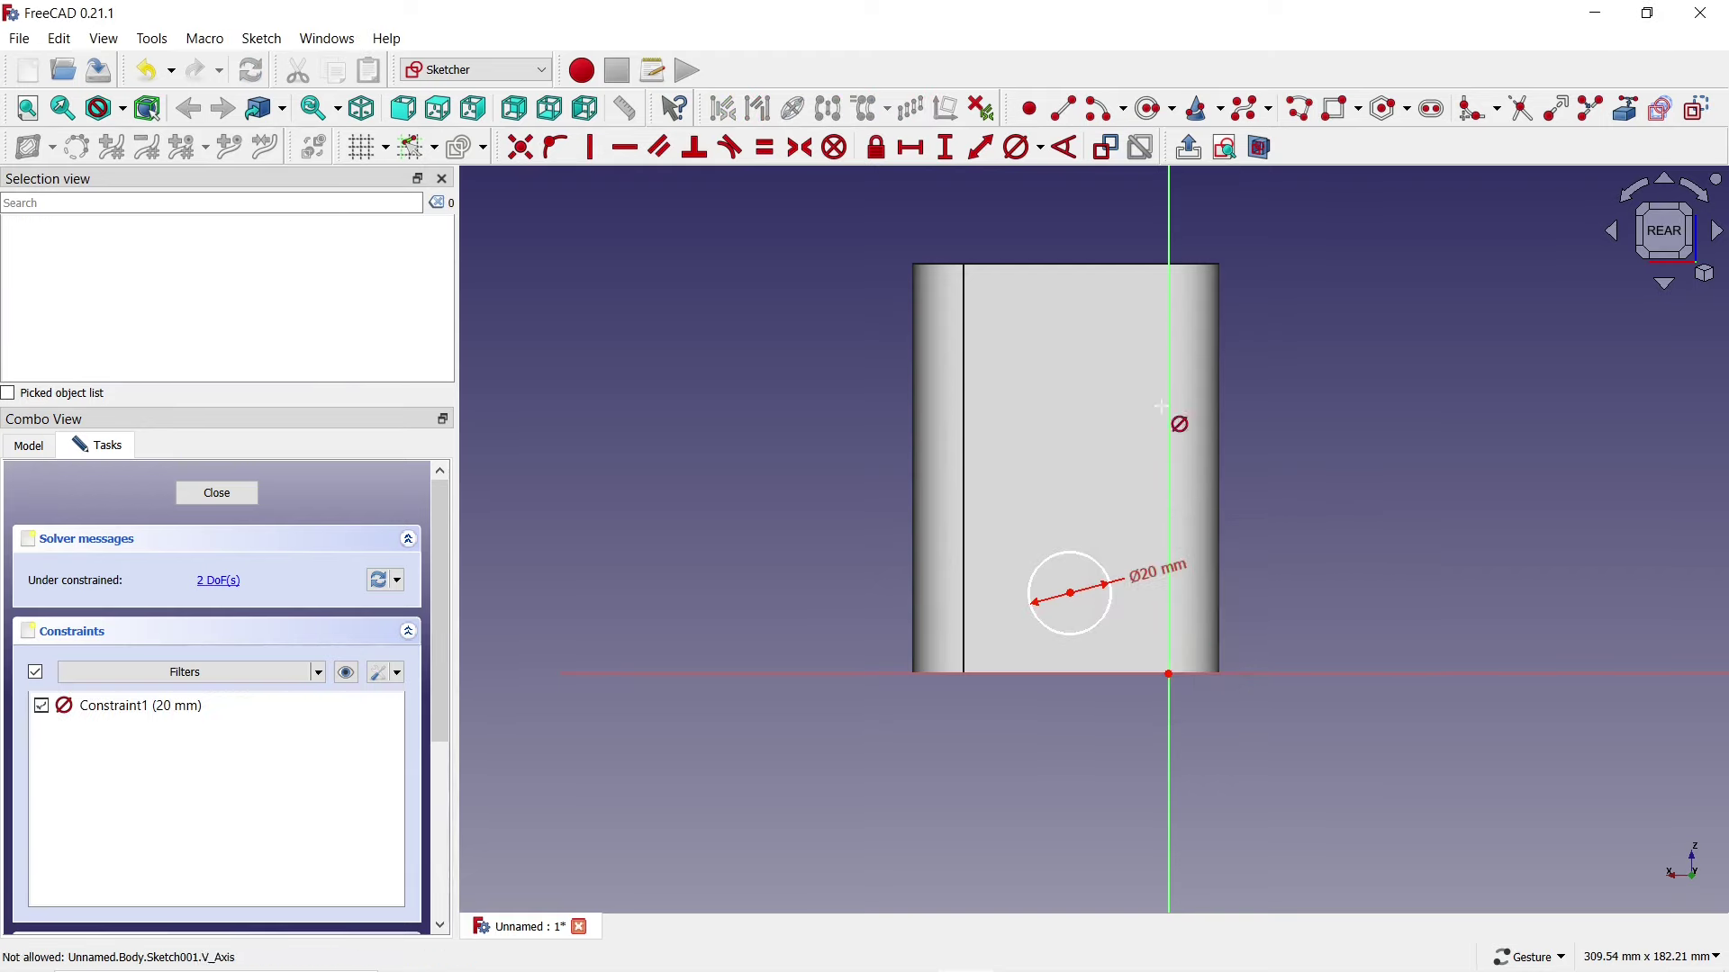
# Step: Position the circle centre 25 mm horizontally and 20 mm vertically from the origin
pyautogui.click(911, 151)
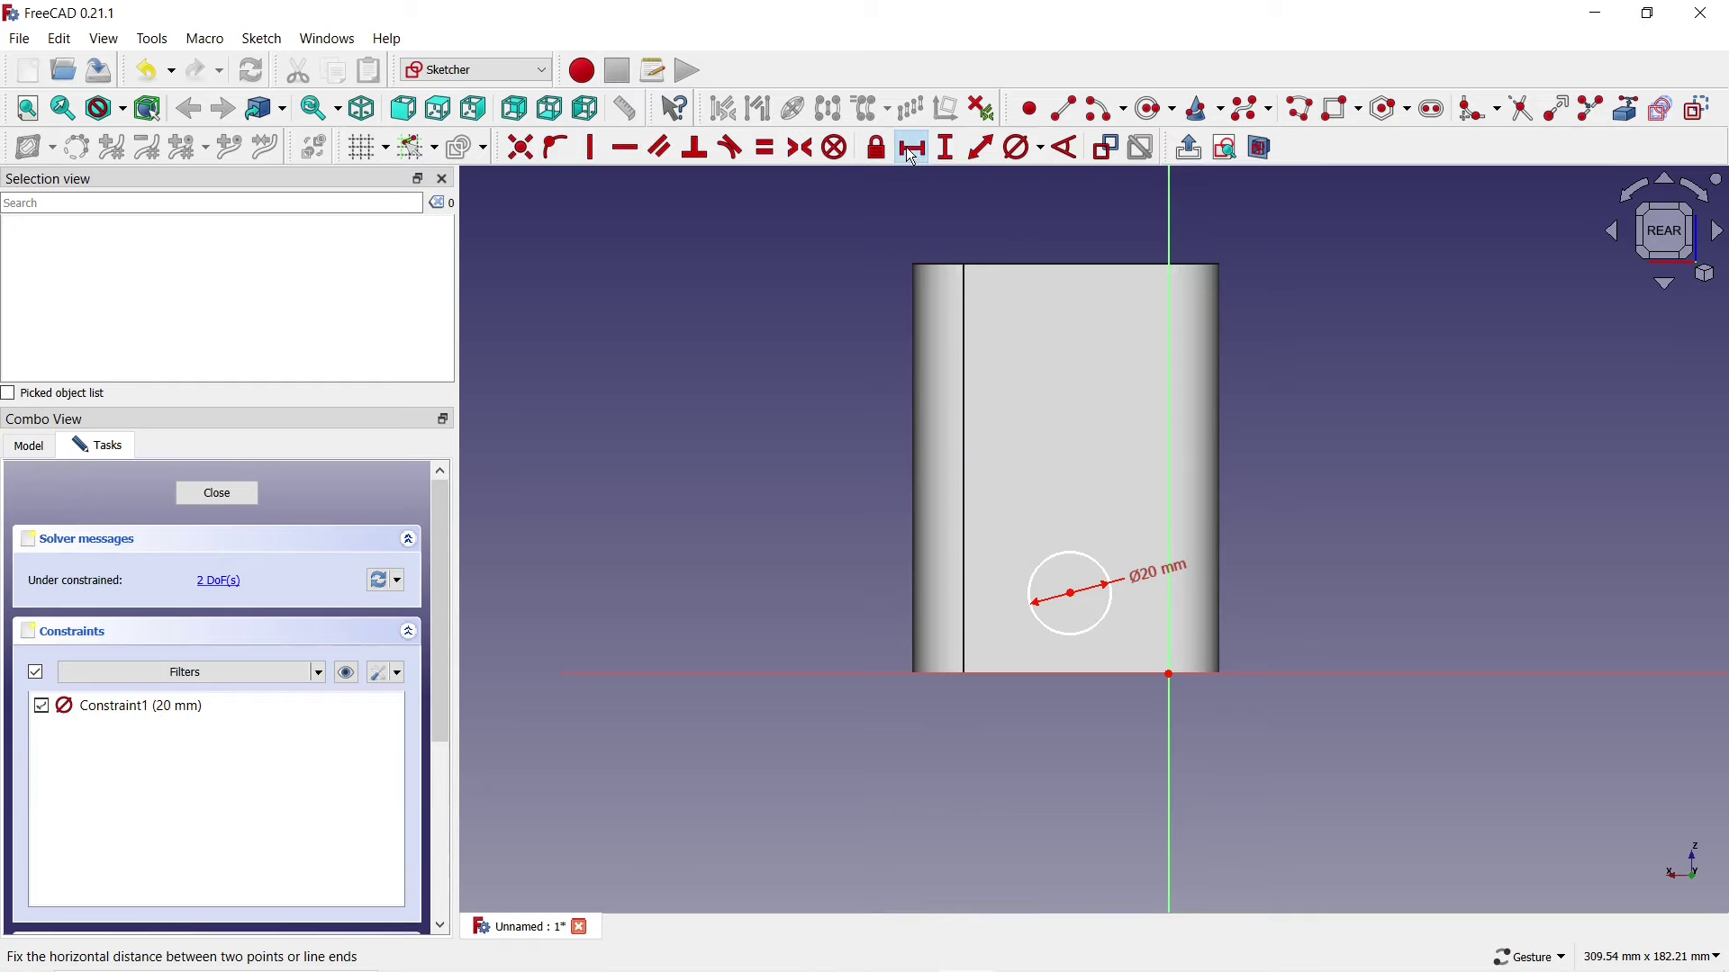
pyautogui.click(1071, 592)
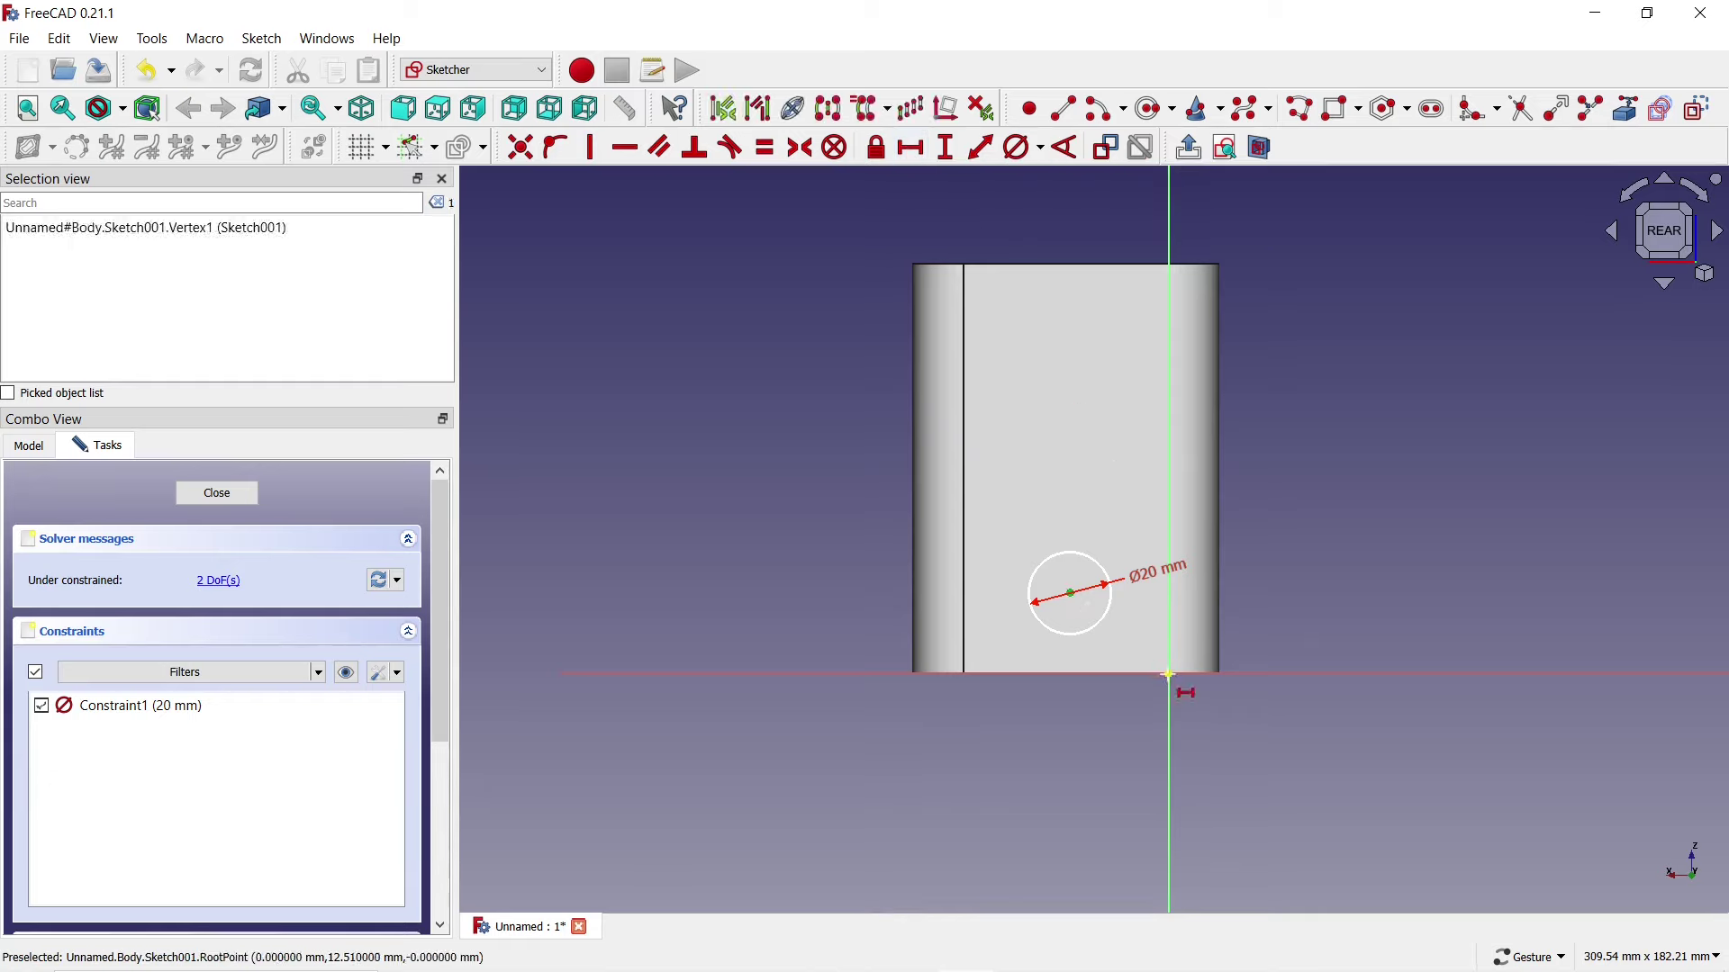
pyautogui.click(1169, 673)
pyautogui.write('25')
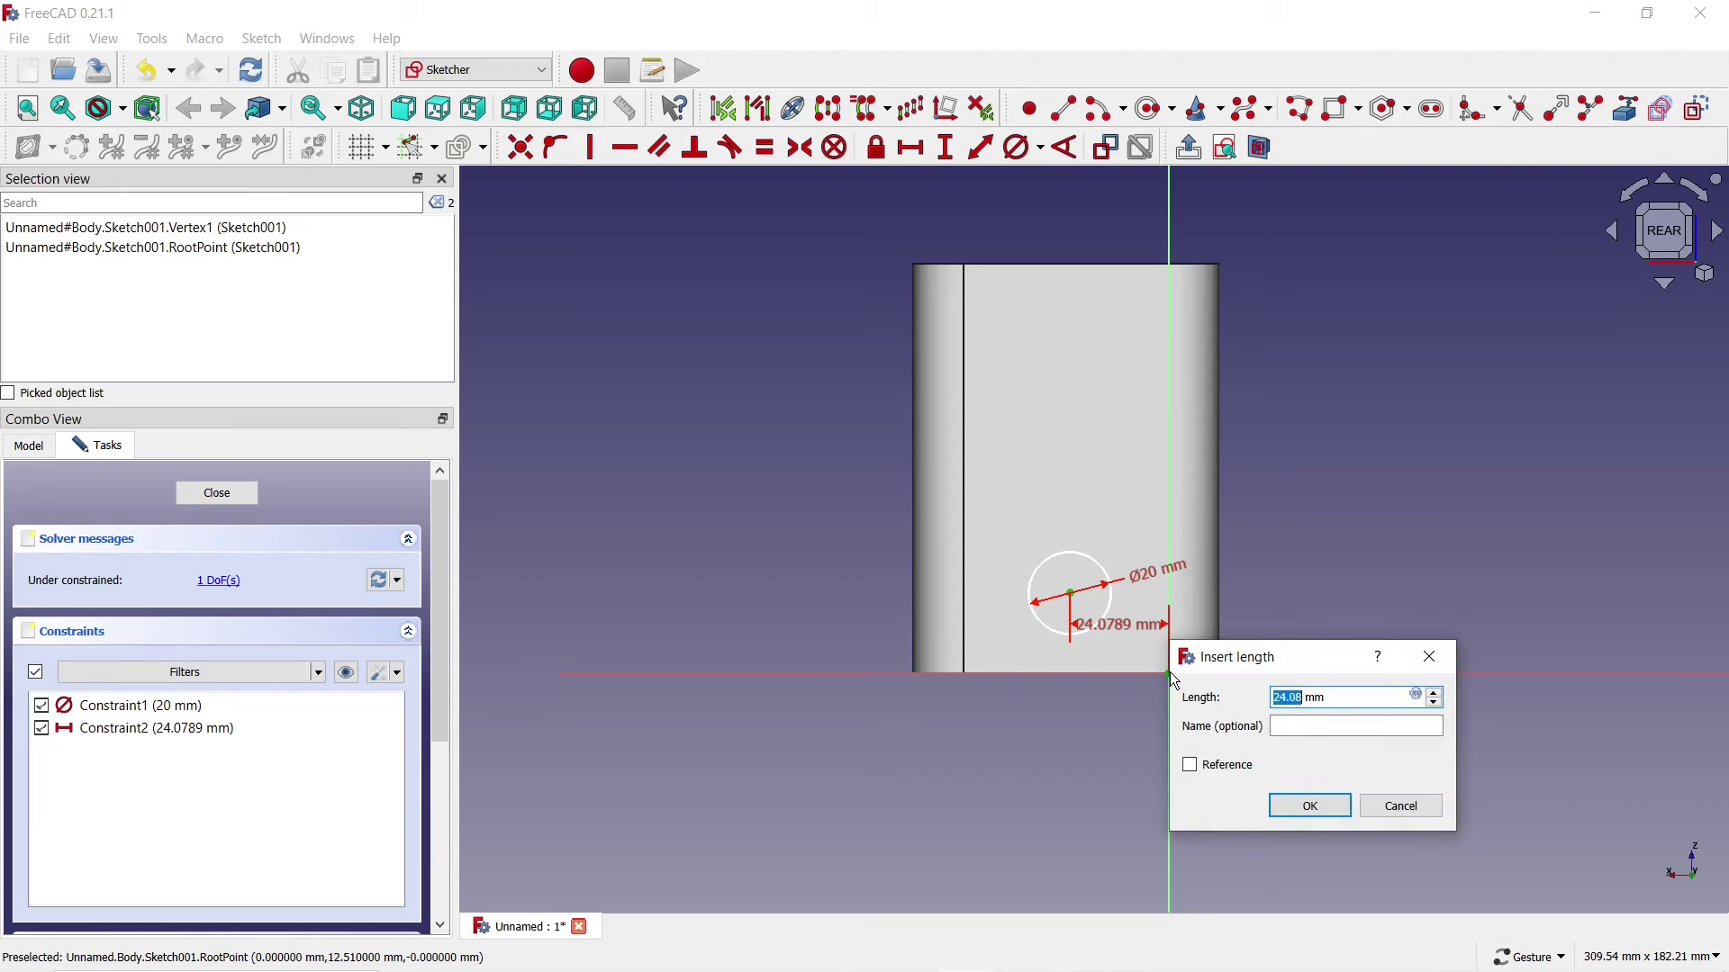
pyautogui.click(1311, 805)
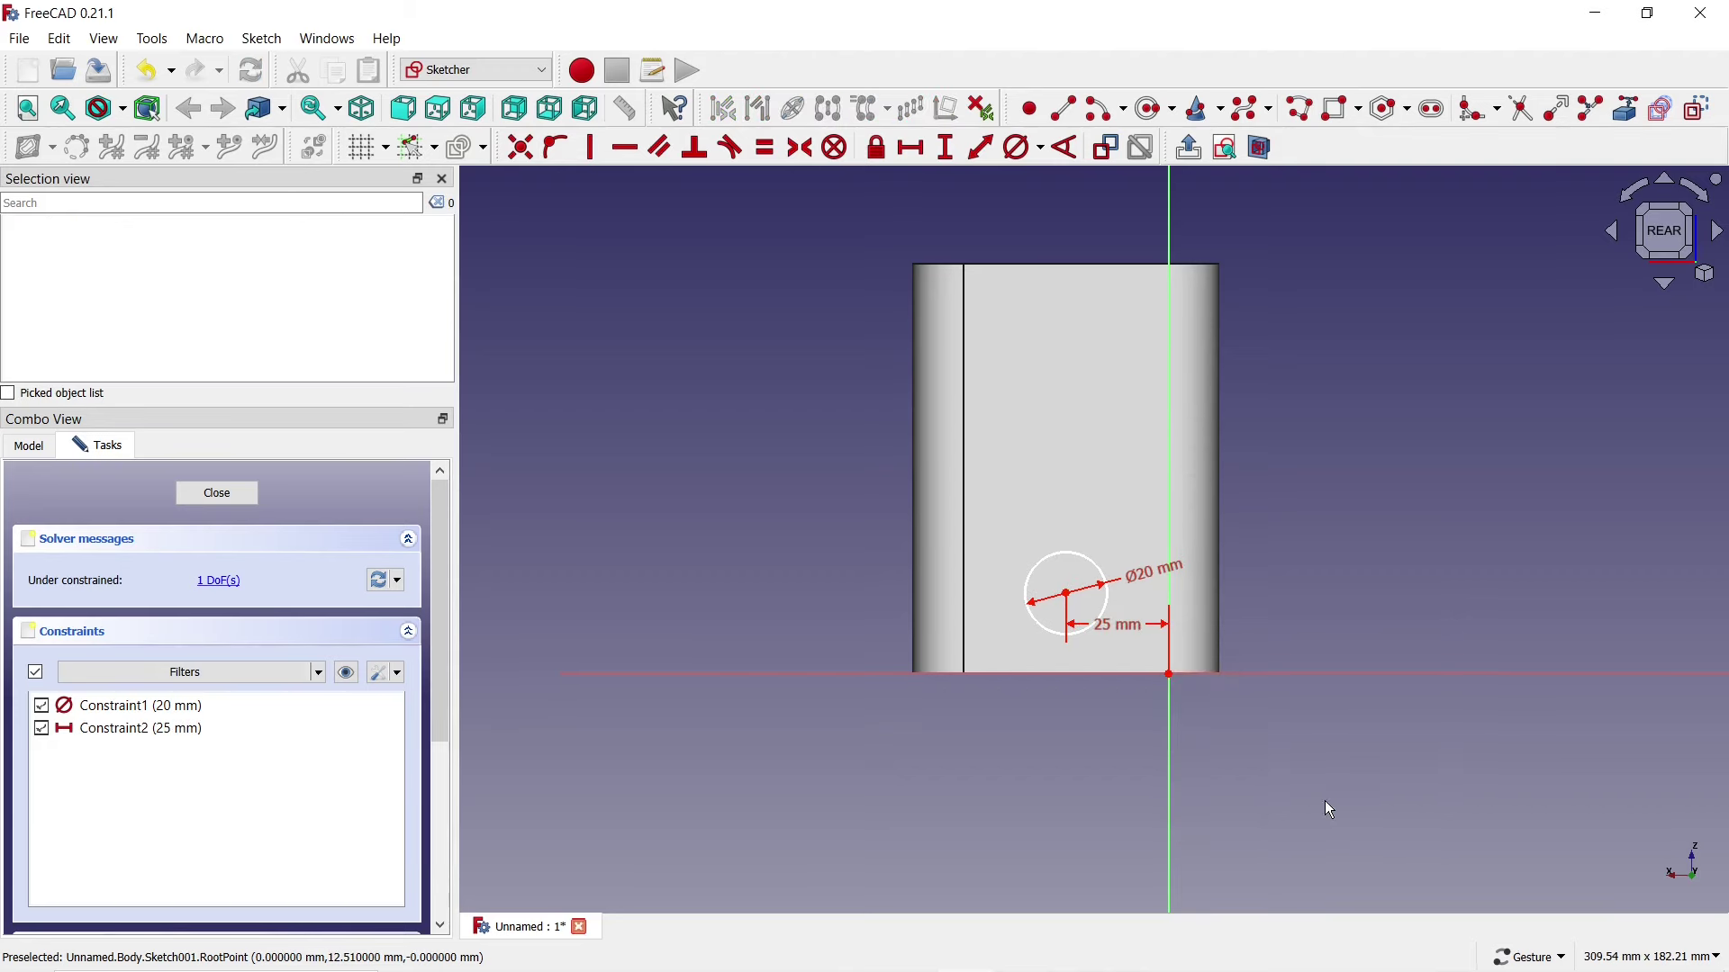
pyautogui.click(945, 148)
pyautogui.click(1067, 595)
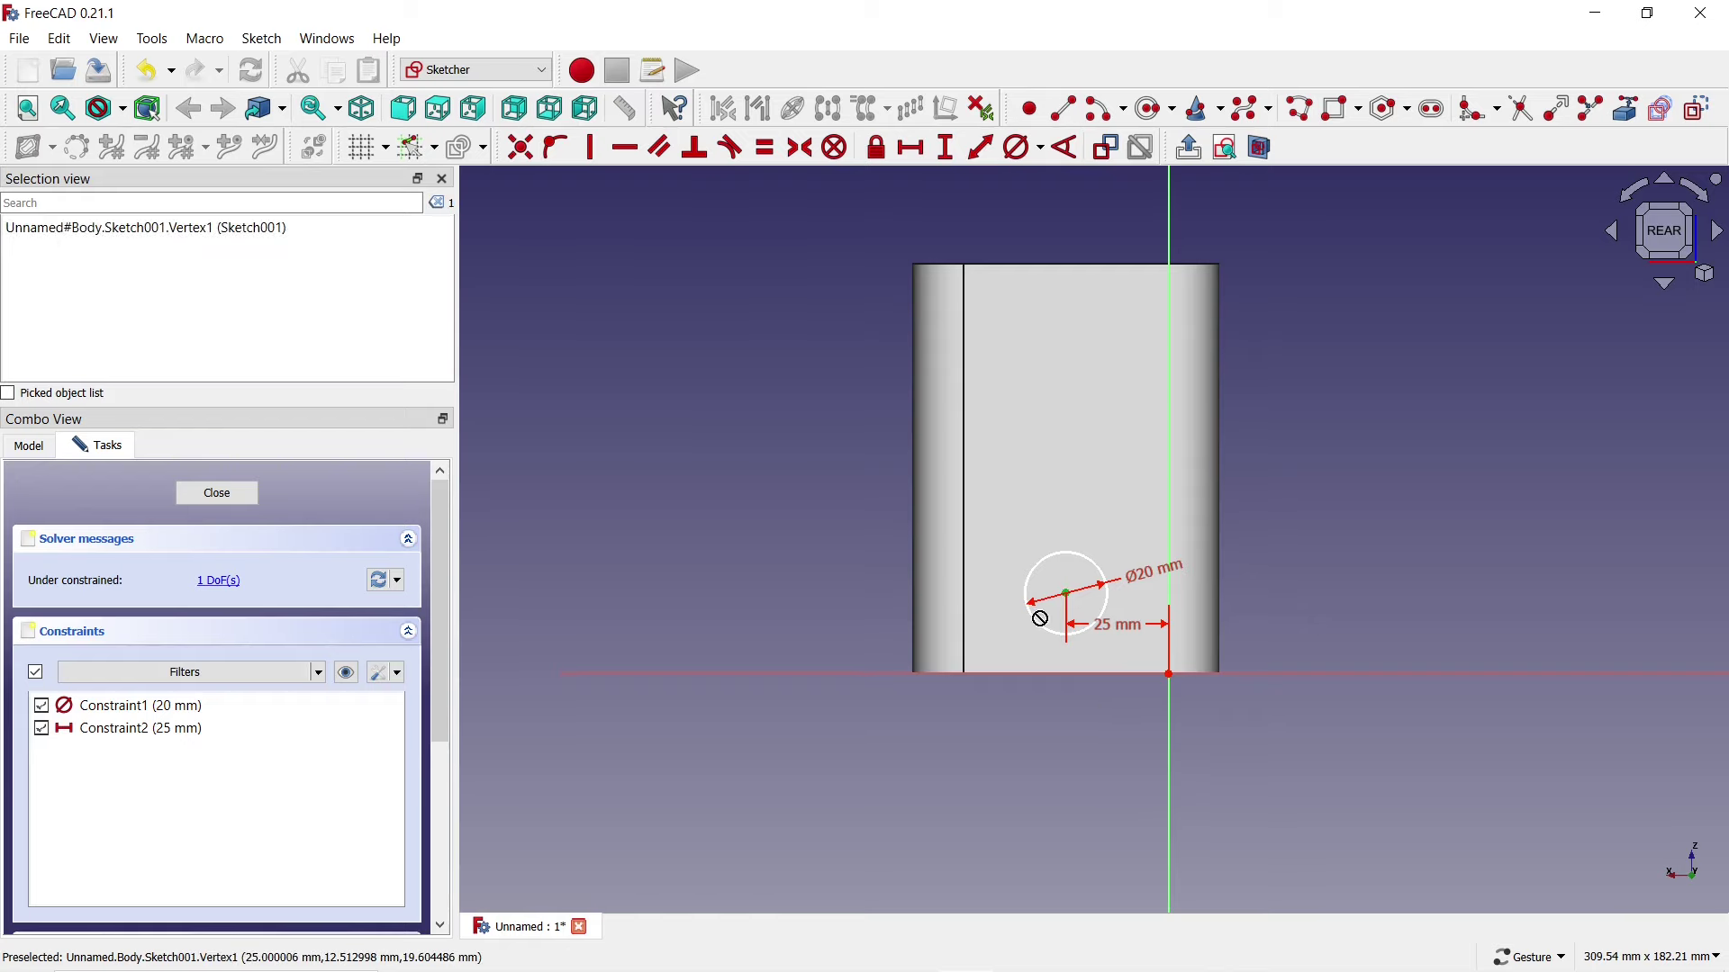
pyautogui.click(1169, 674)
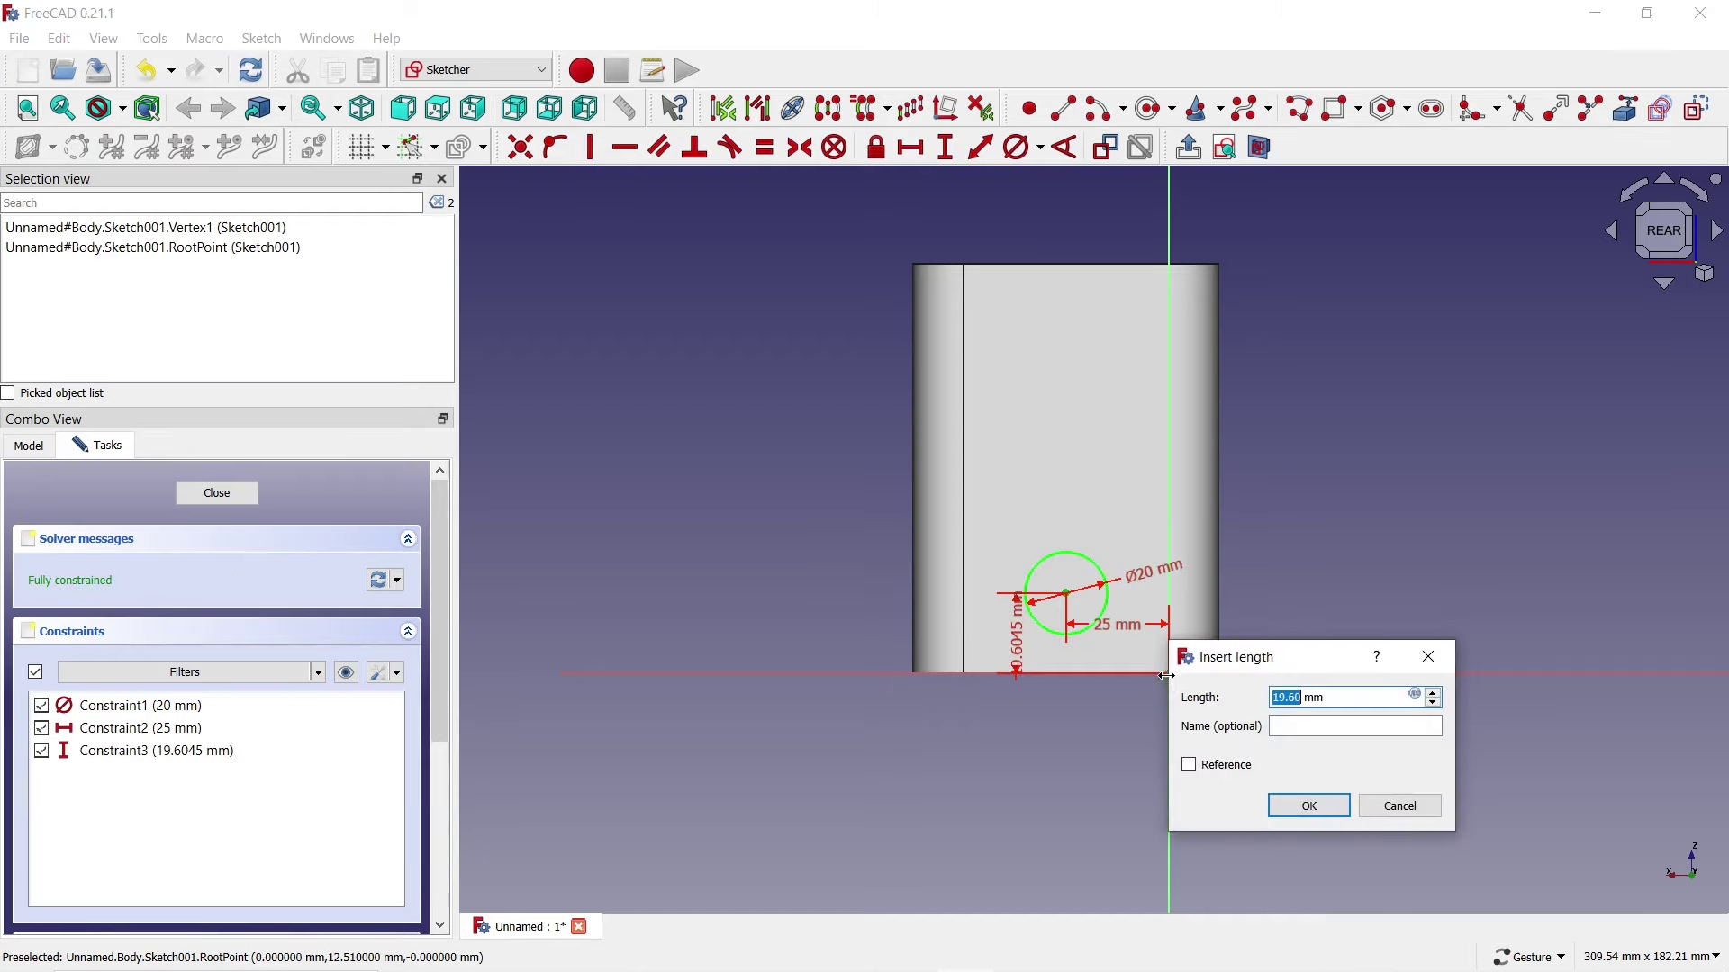
pyautogui.write('2')
pyautogui.click(1305, 805)
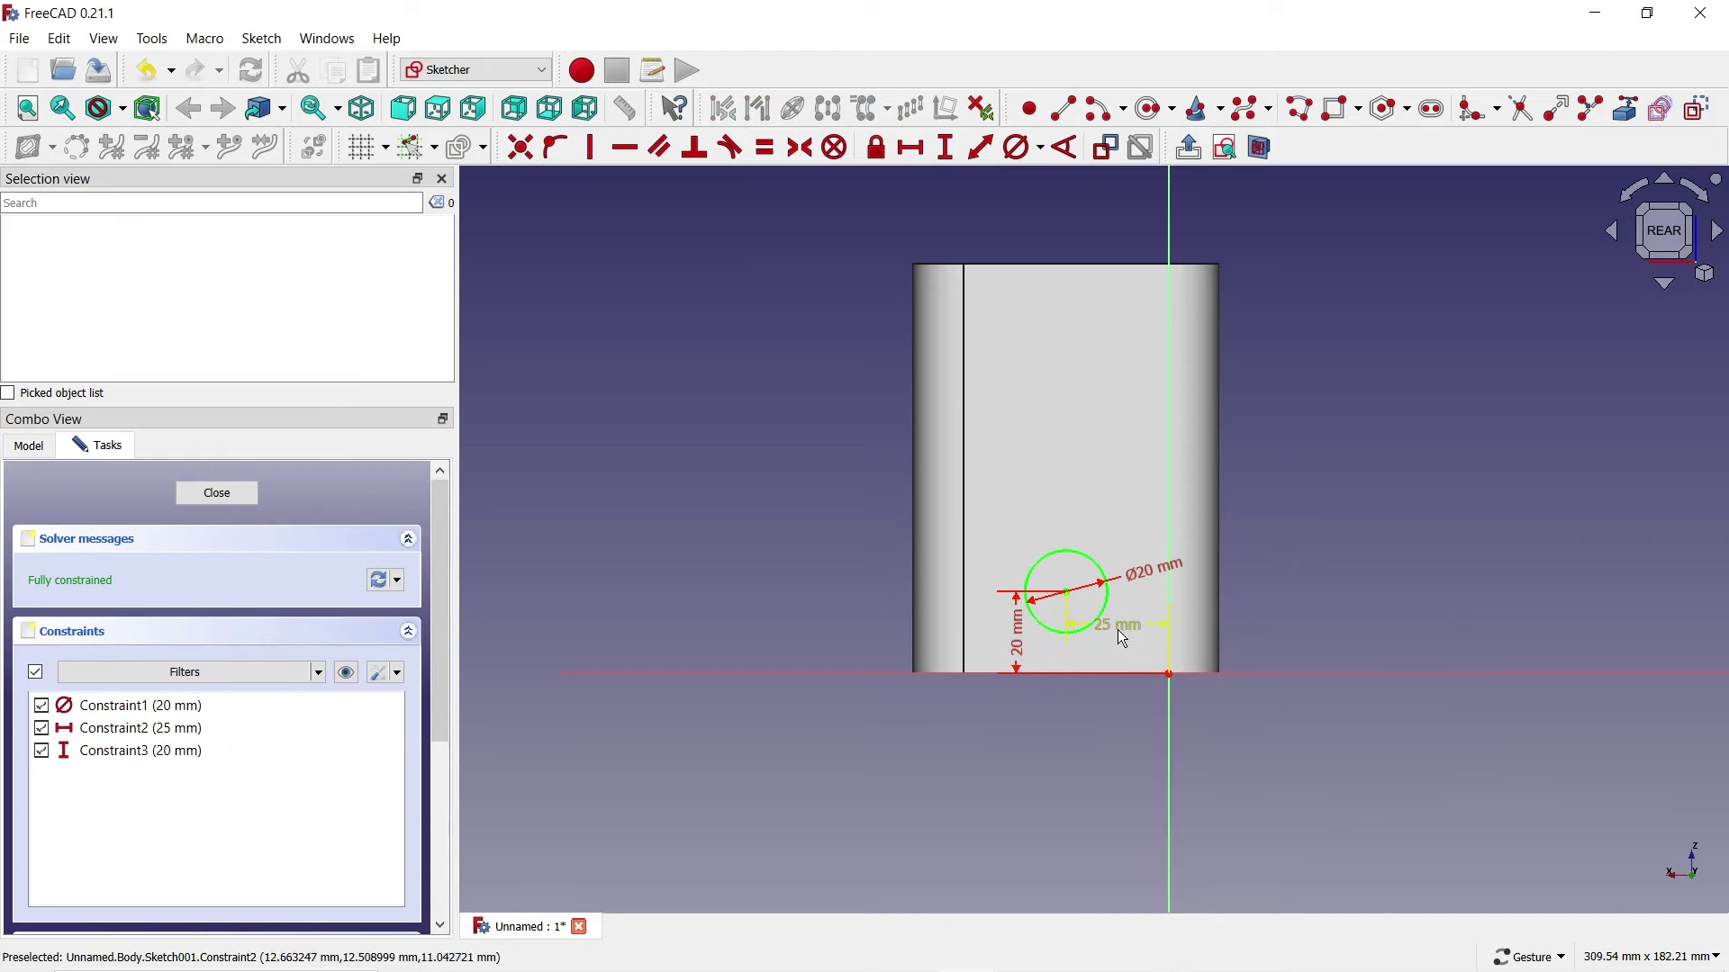
pyautogui.moveTo(1124, 638); pyautogui.dragTo(1120, 764)
pyautogui.moveTo(1018, 636); pyautogui.dragTo(843, 636)
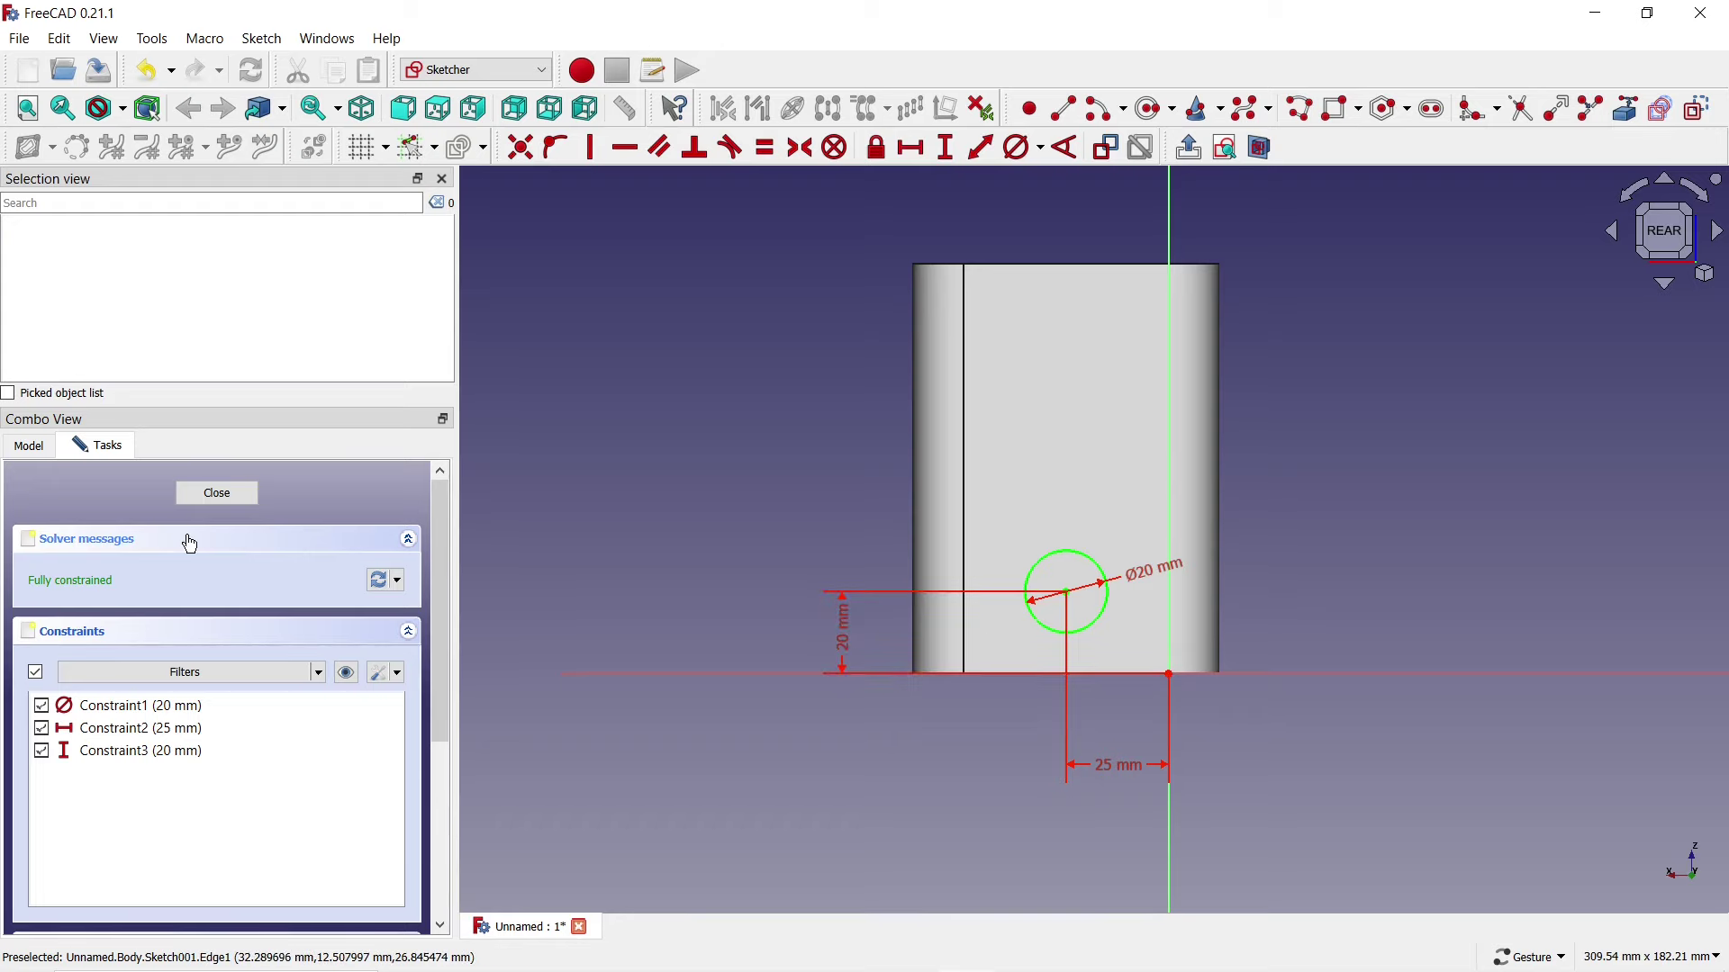
# Step: Close the sketch and pocket the circle 'To first' through the shell wall
pyautogui.click(225, 494)
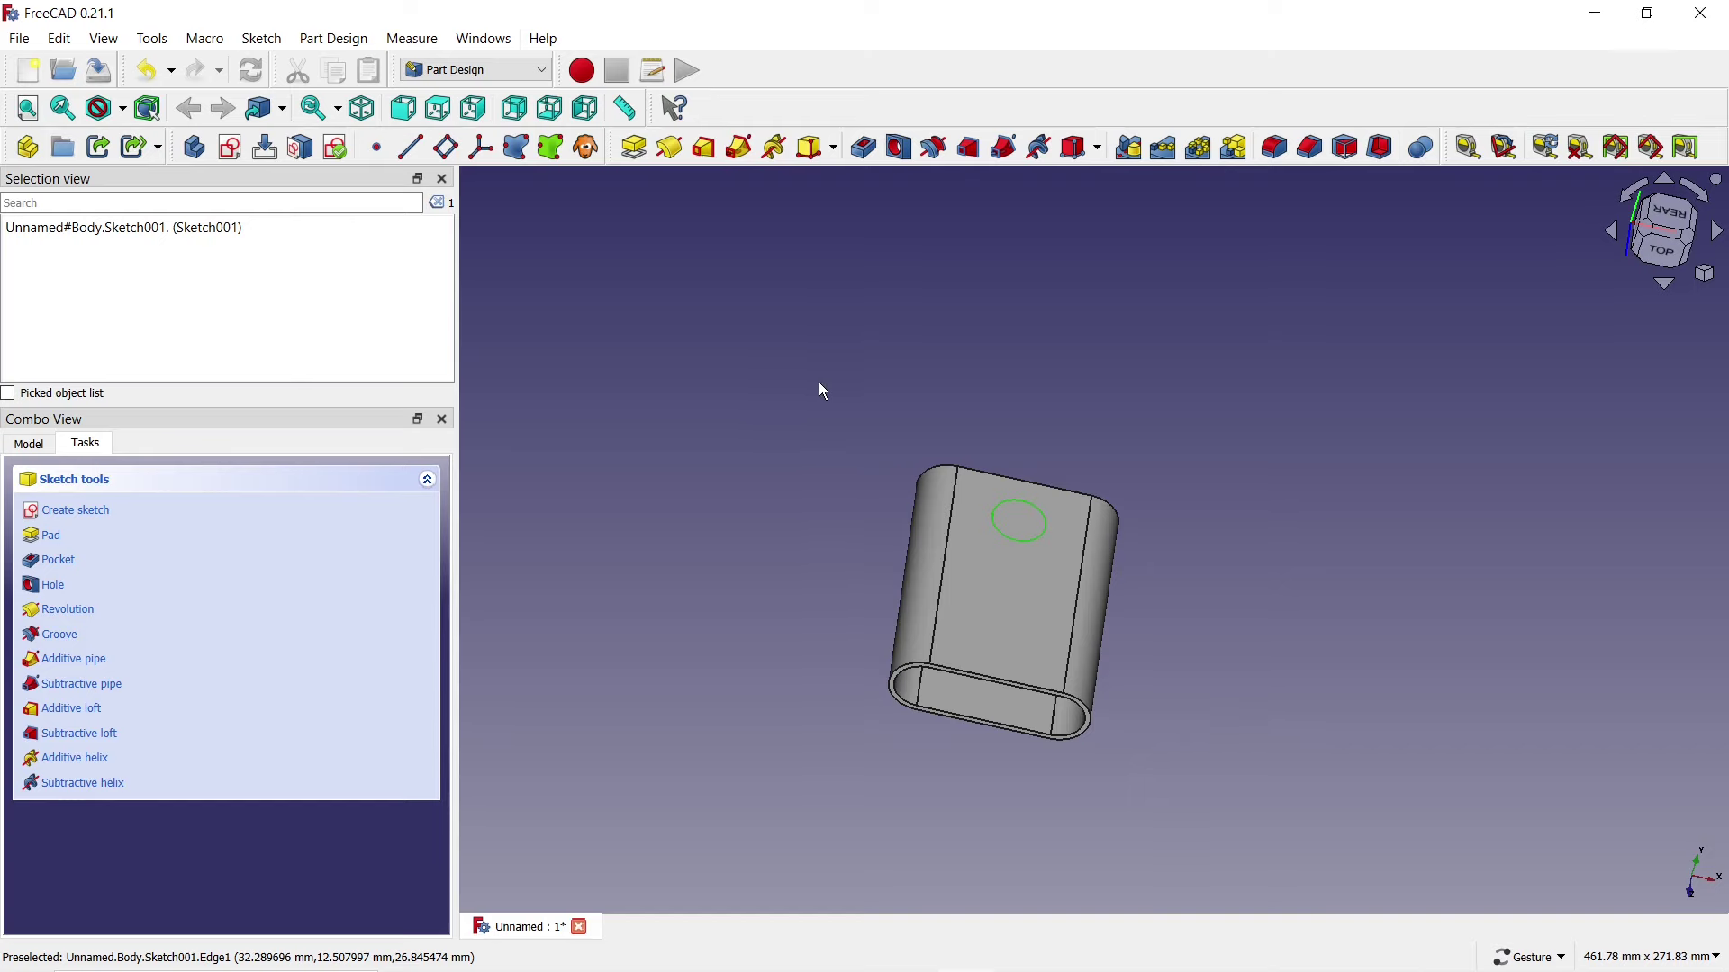
pyautogui.click(866, 149)
pyautogui.click(381, 578)
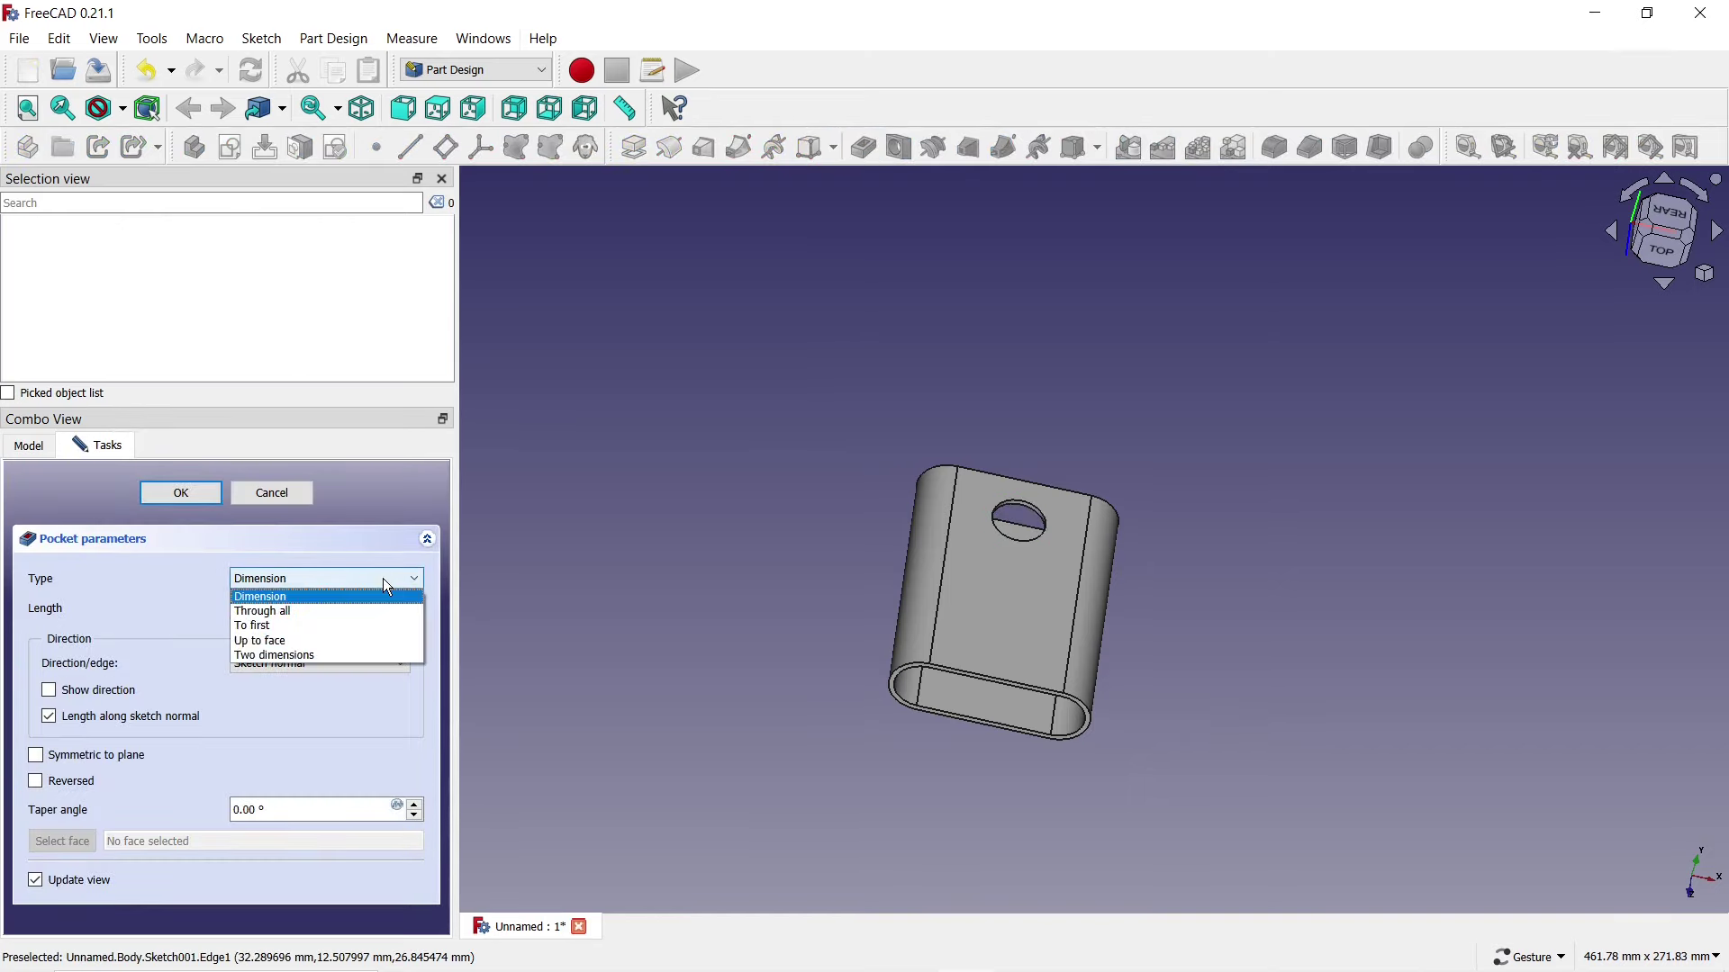
pyautogui.click(321, 625)
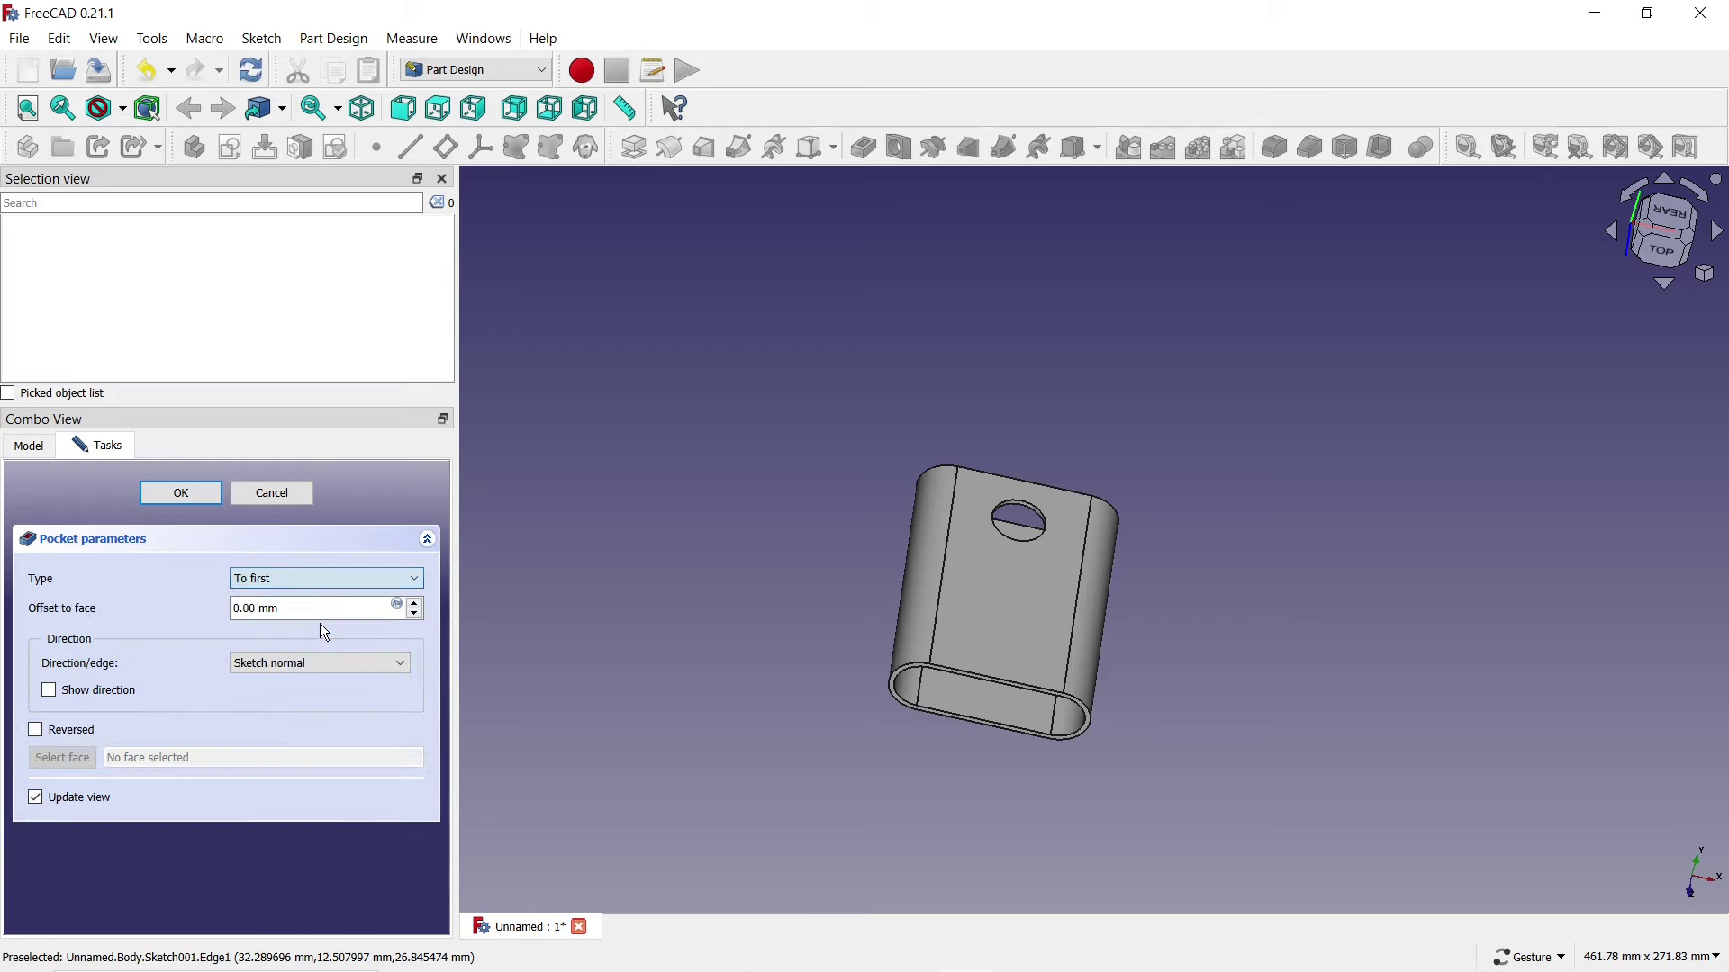
pyautogui.click(169, 492)
# Step: Orbit to inspect the hole and select the Pocket in the model tree
pyautogui.moveTo(1216, 664)
pyautogui.mouseDown()
pyautogui.moveTo(1233, 723)
pyautogui.moveTo(791, 752)
pyautogui.moveTo(783, 656)
pyautogui.mouseUp()
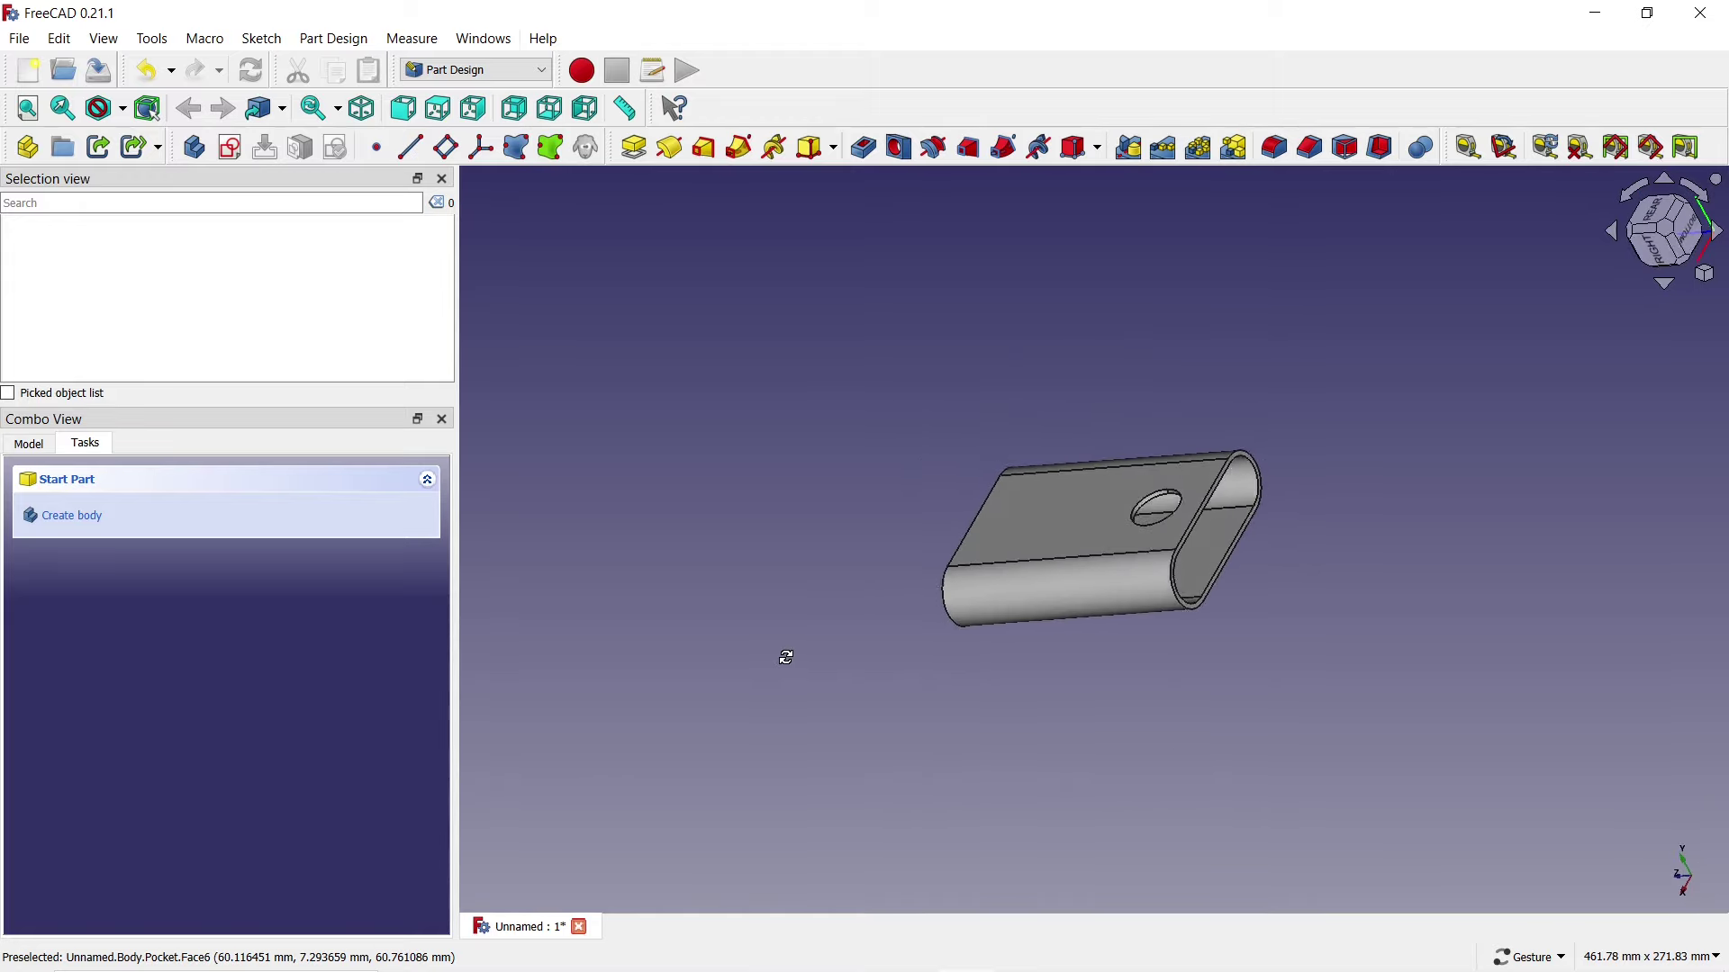
pyautogui.click(36, 452)
pyautogui.click(118, 586)
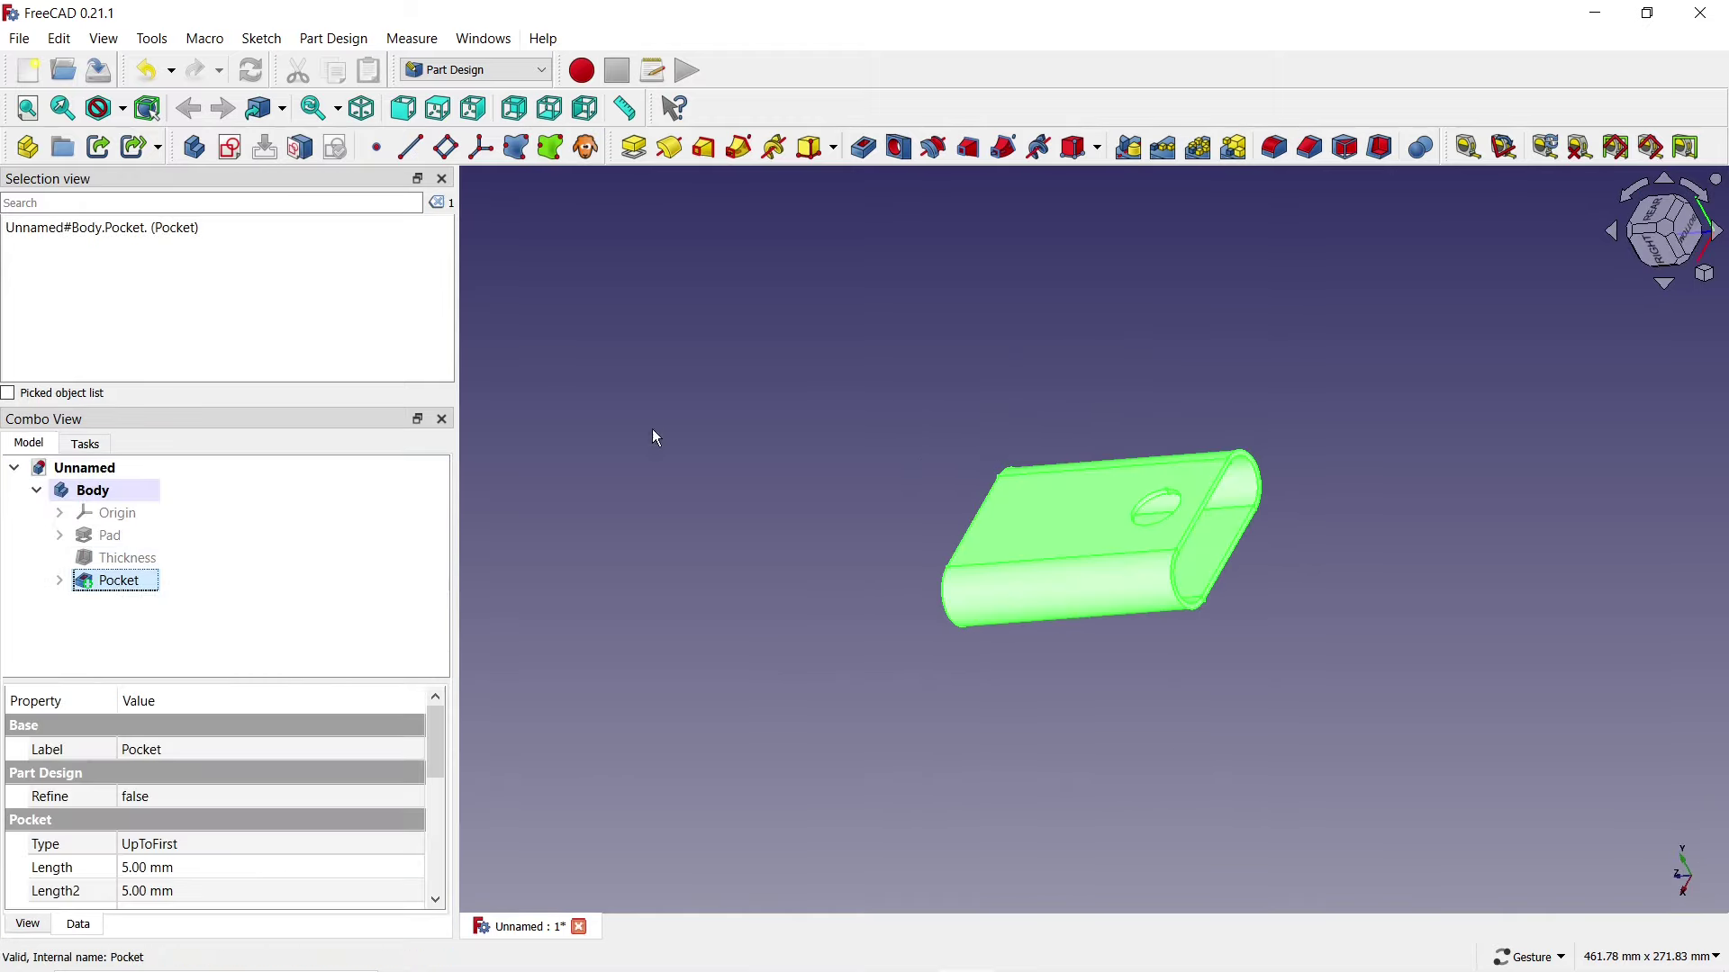
# Step: Create a linear pattern of the pocket with a 60 mm length
pyautogui.click(1162, 148)
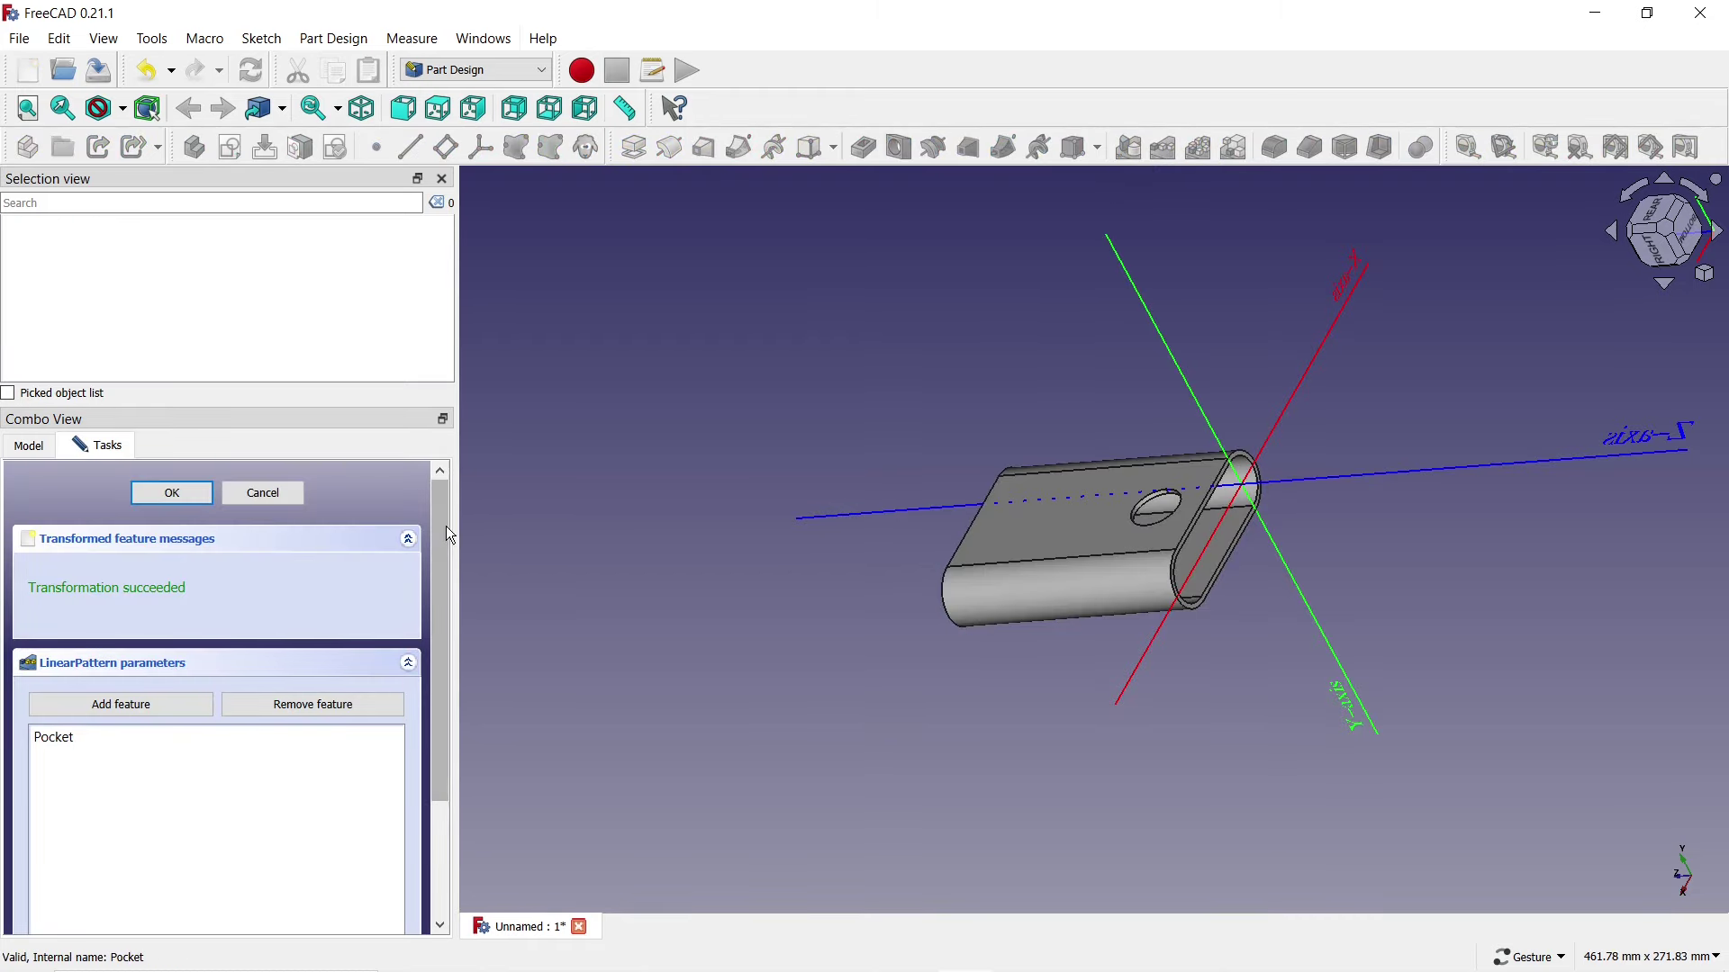
pyautogui.moveTo(446, 526); pyautogui.dragTo(465, 702)
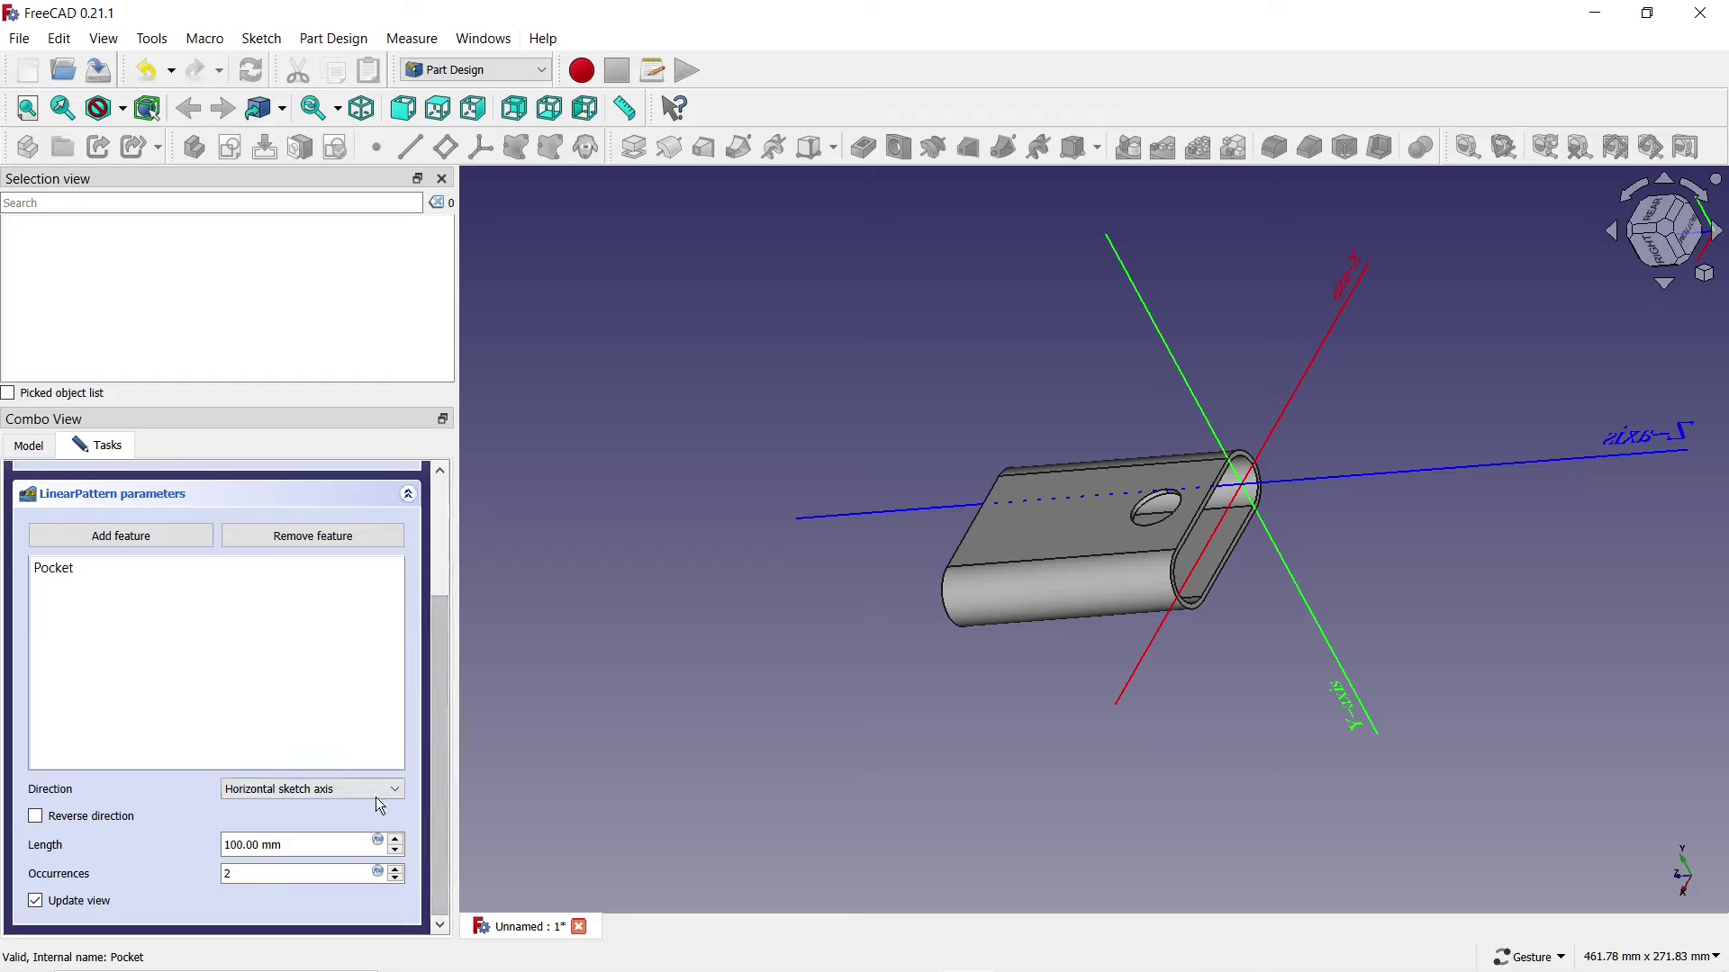
pyautogui.moveTo(314, 846); pyautogui.dragTo(5, 851)
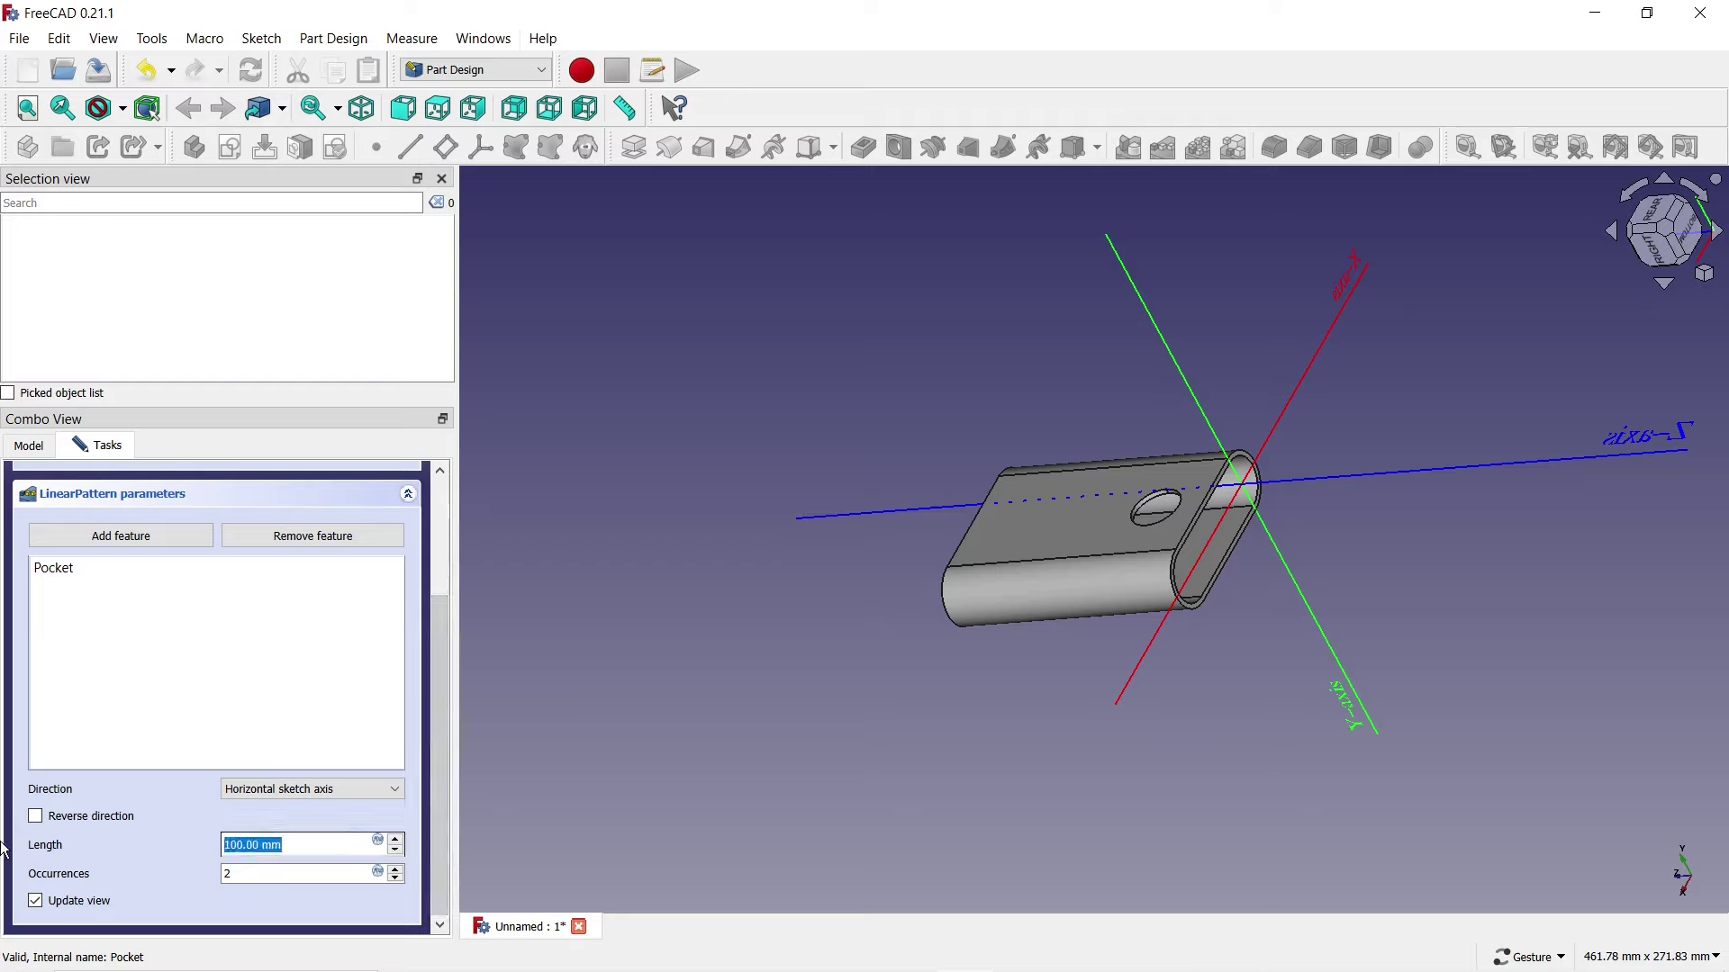
pyautogui.write('60')
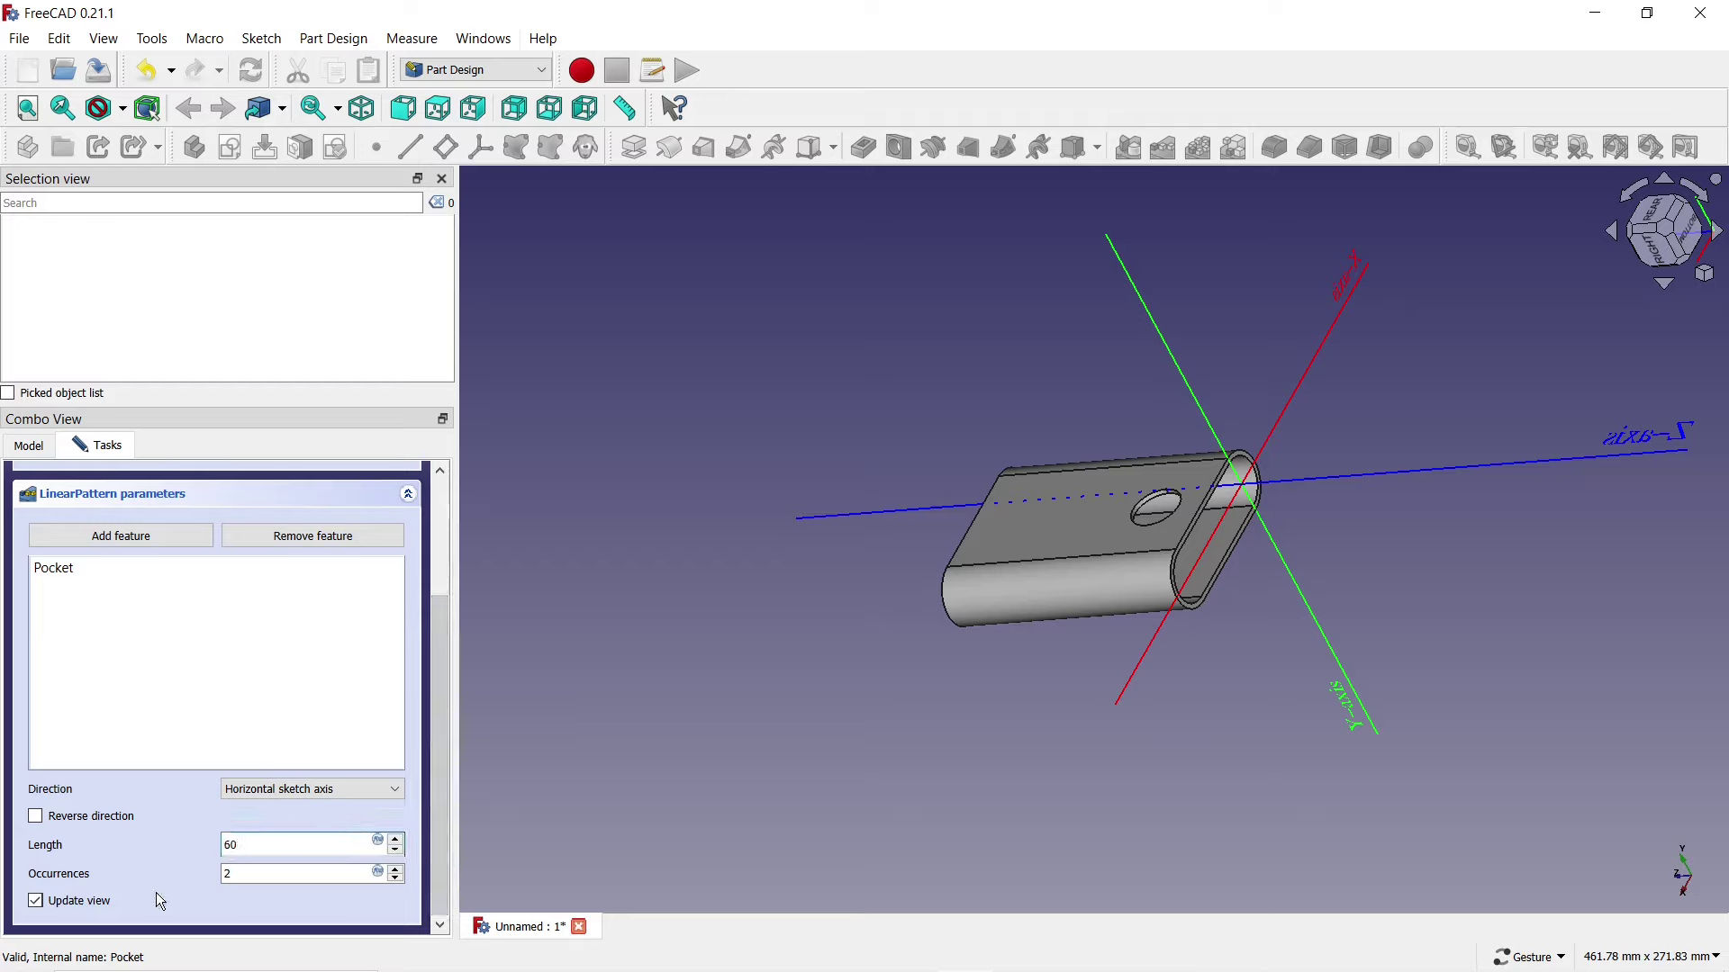
pyautogui.click(227, 879)
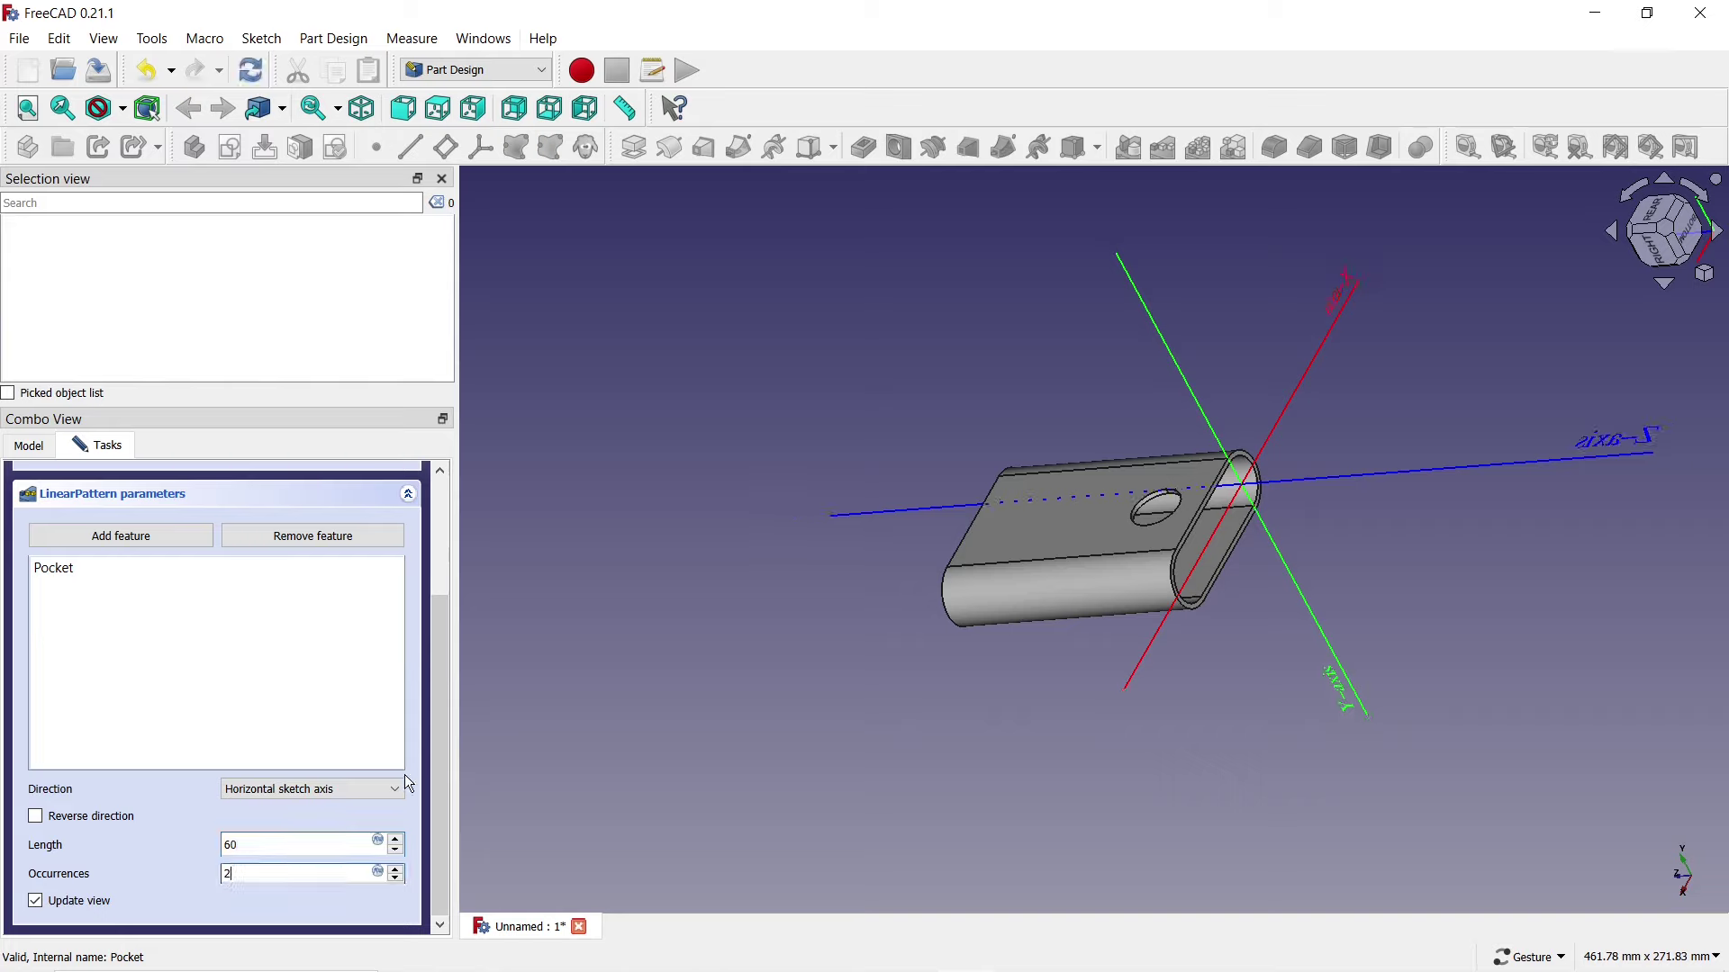
# Step: Set the pattern direction to the Z axis with 3 occurrences and confirm
pyautogui.click(397, 800)
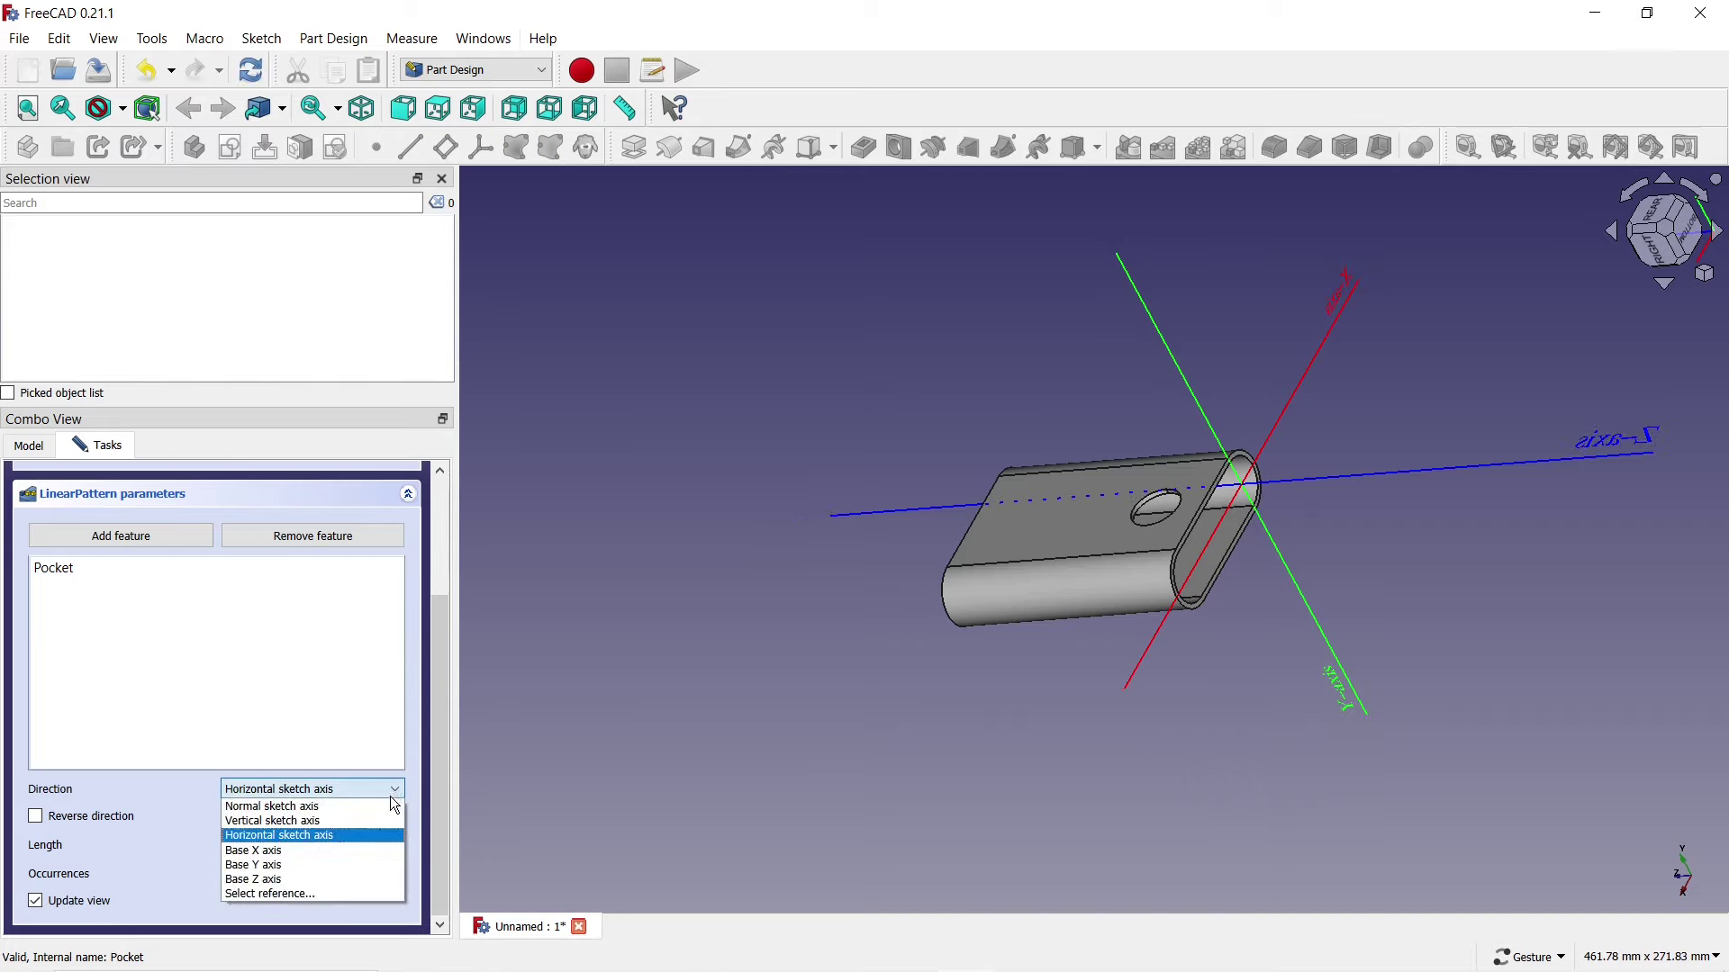
pyautogui.click(315, 890)
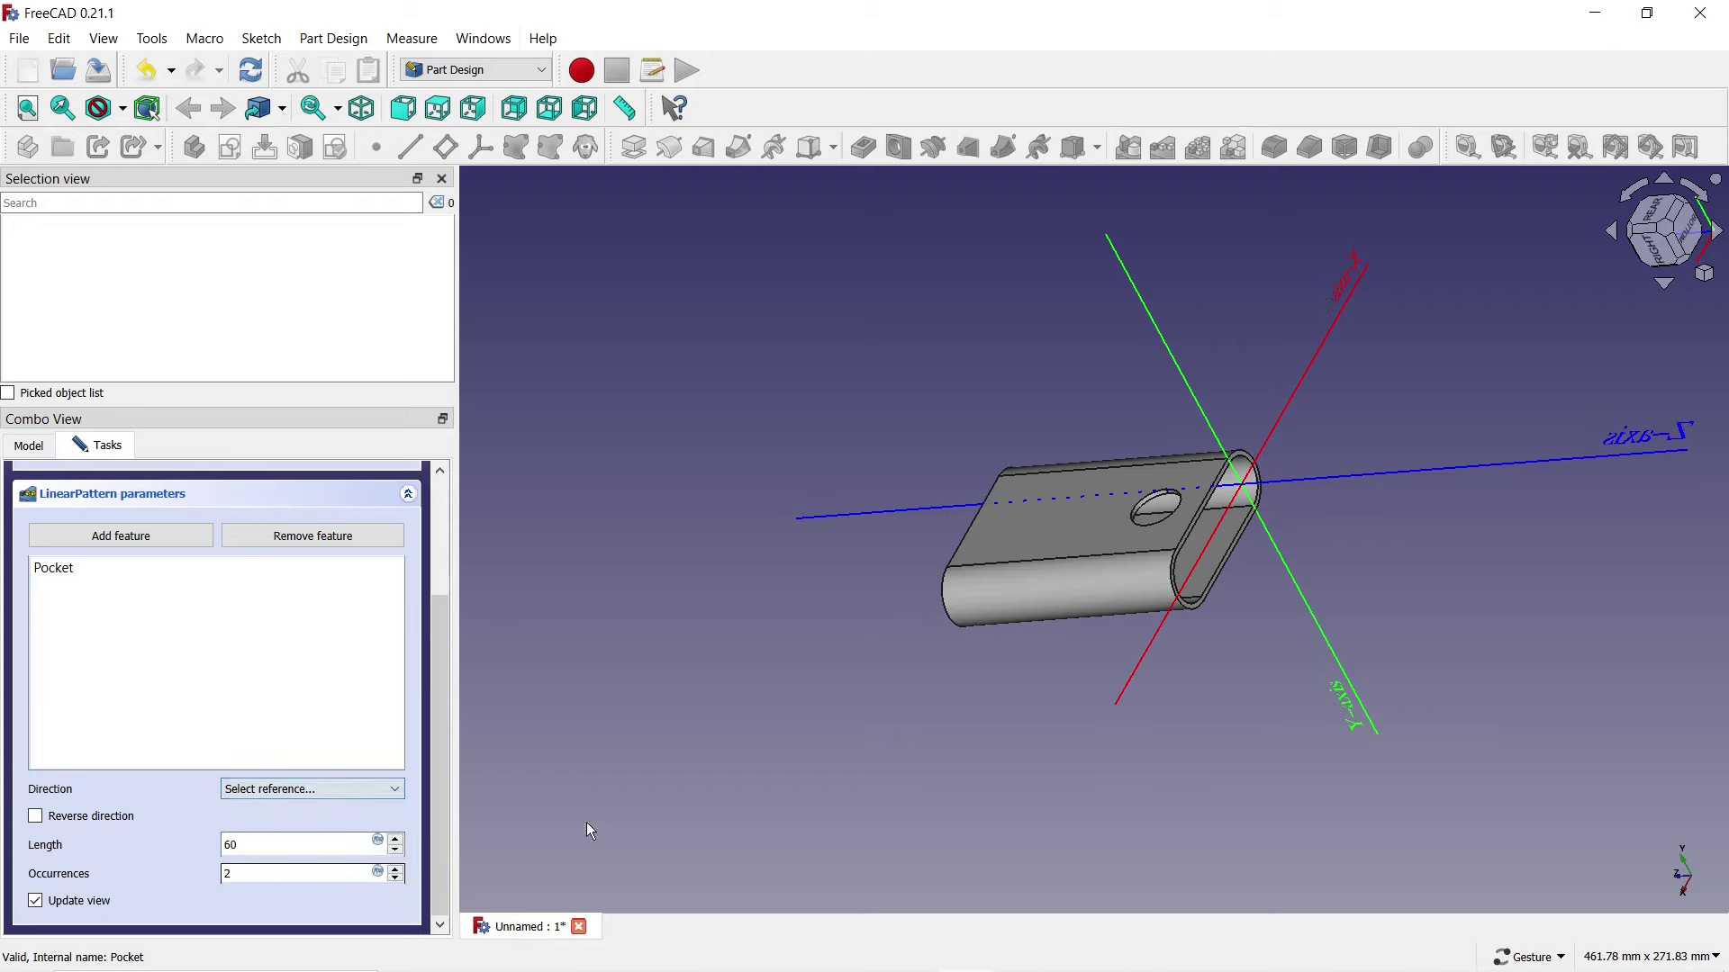
pyautogui.click(1389, 480)
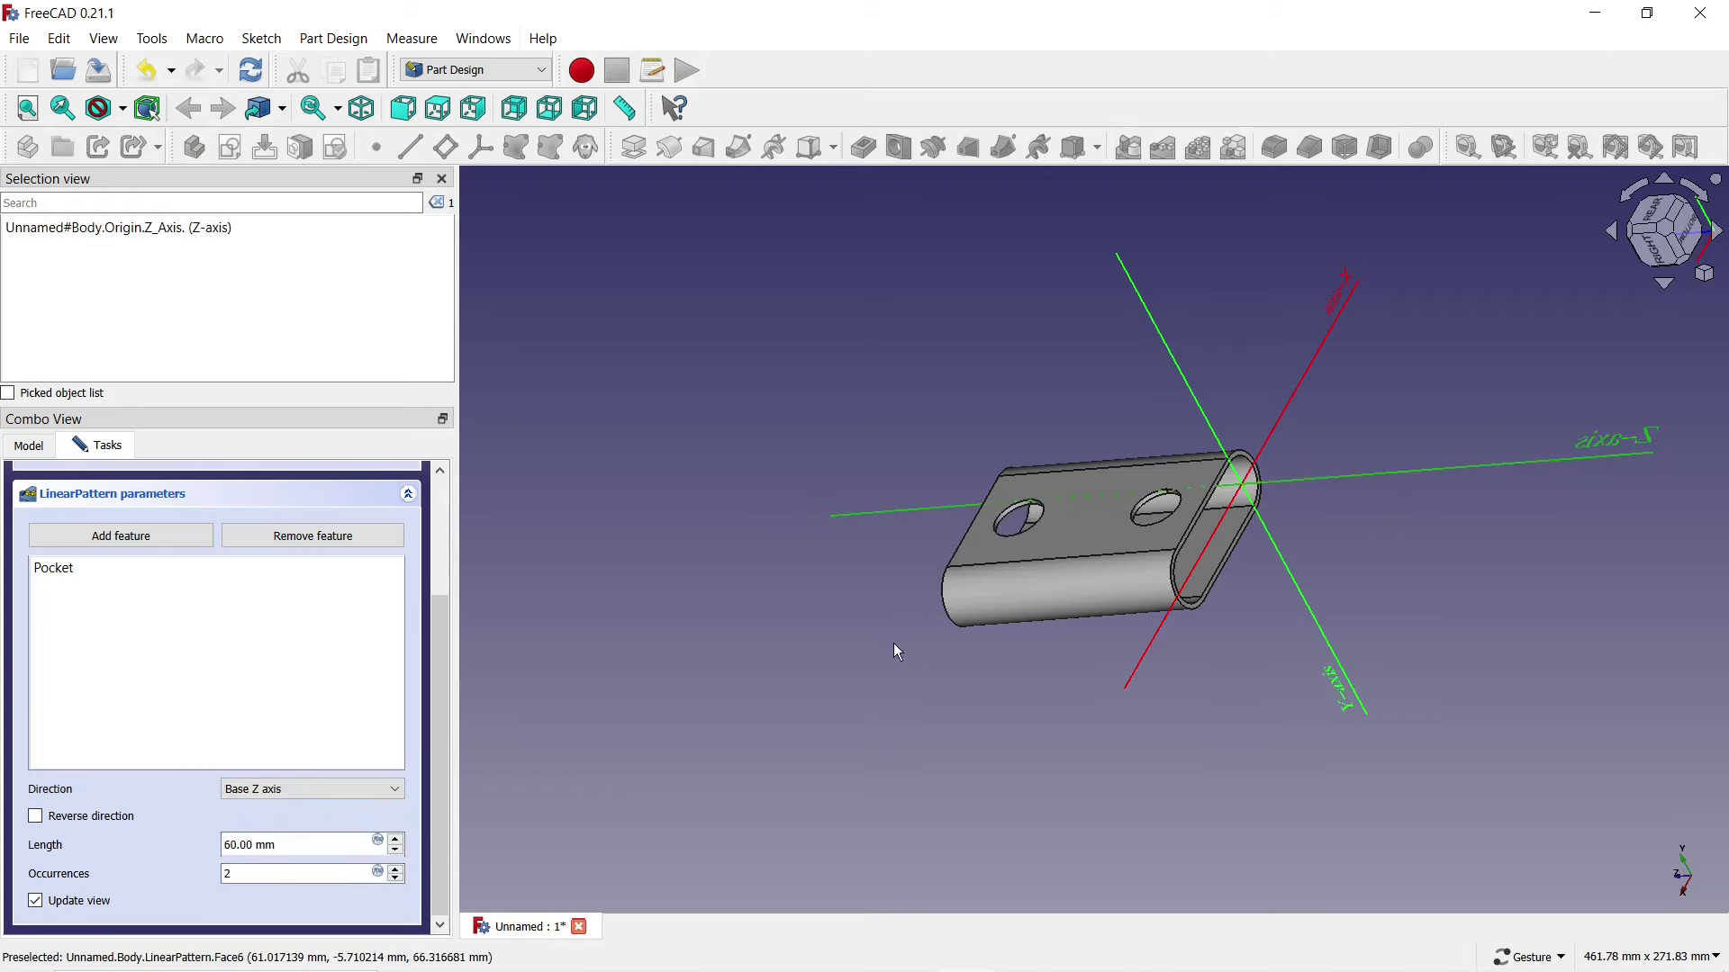
pyautogui.moveTo(844, 358)
pyautogui.mouseDown()
pyautogui.moveTo(930, 336)
pyautogui.moveTo(954, 359)
pyautogui.mouseUp()
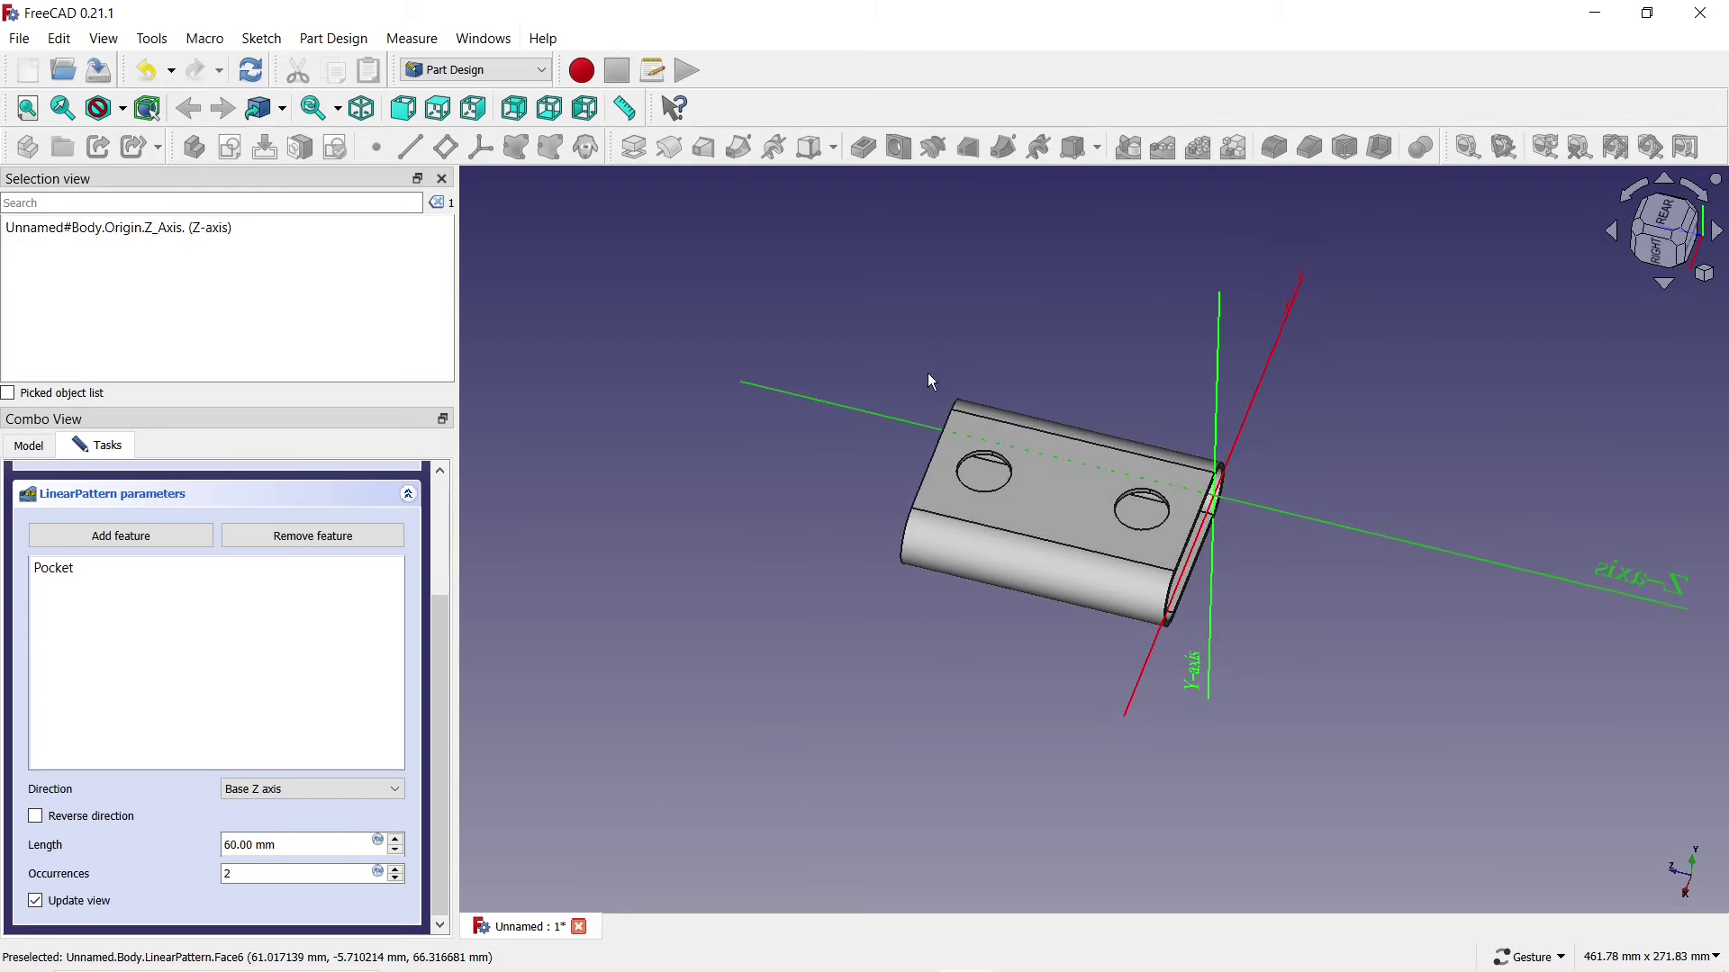
pyautogui.click(397, 874)
pyautogui.scroll(5, 430, 824)
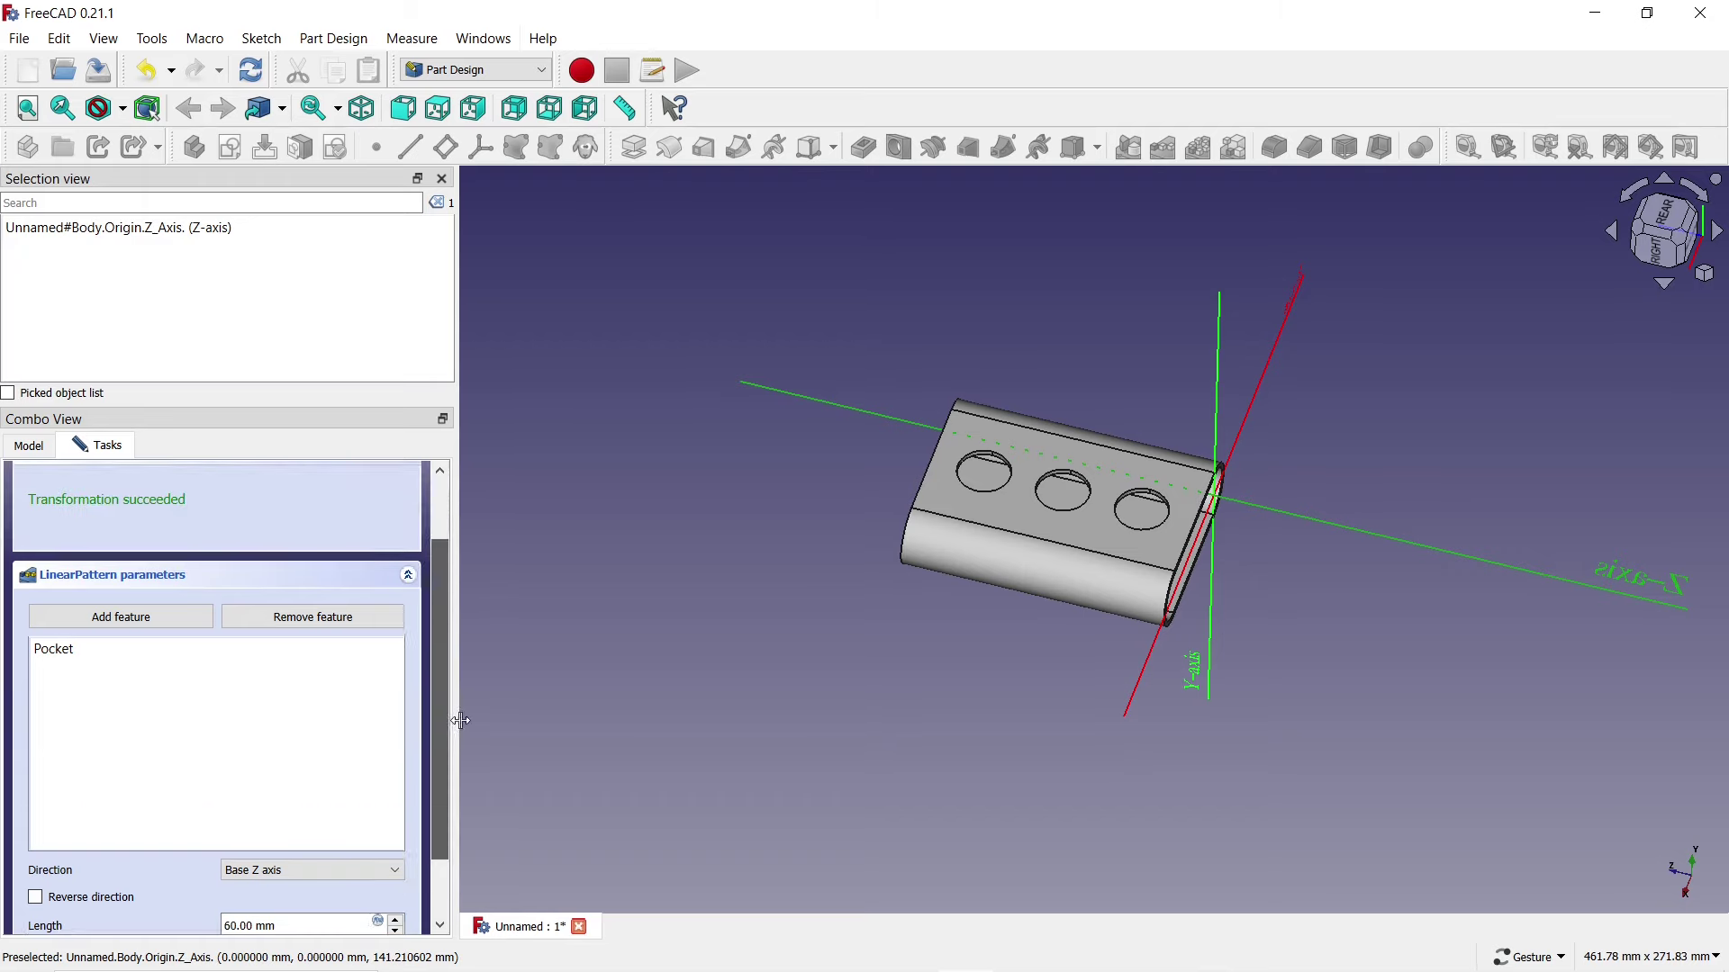
pyautogui.scroll(5, 431, 823)
pyautogui.click(172, 491)
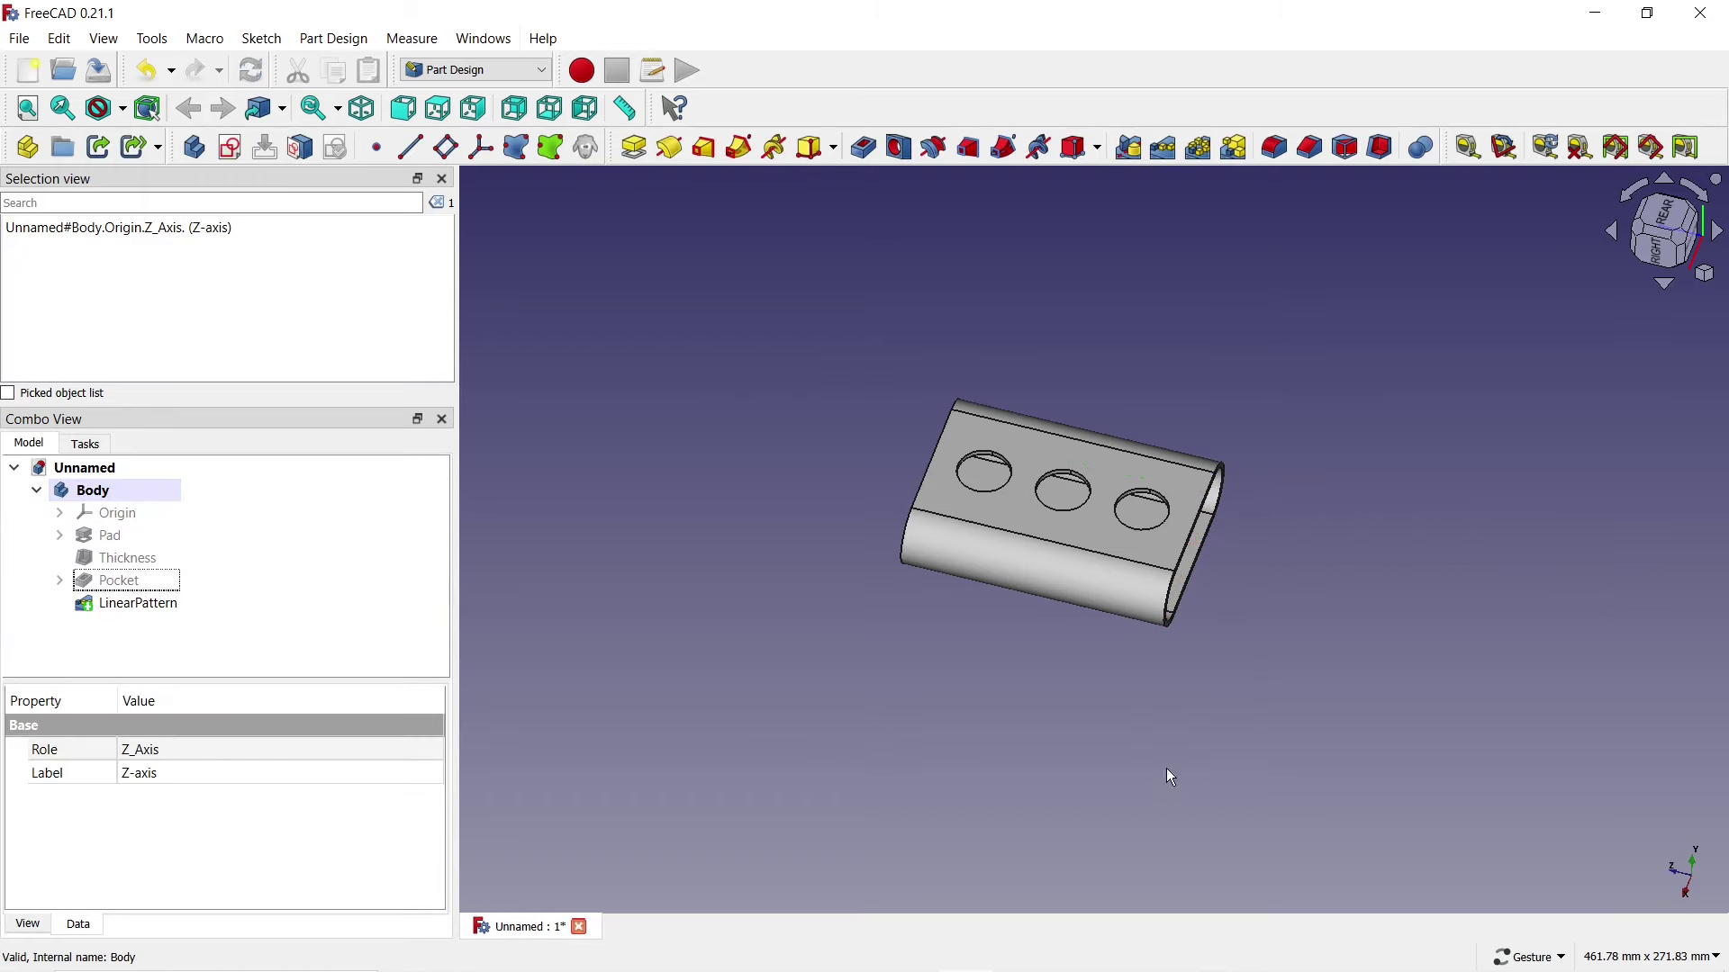
# Step: Give the Body a Shaded display and a blue (#5555ff) shape colour
pyautogui.moveTo(1170, 771); pyautogui.dragTo(1024, 748)
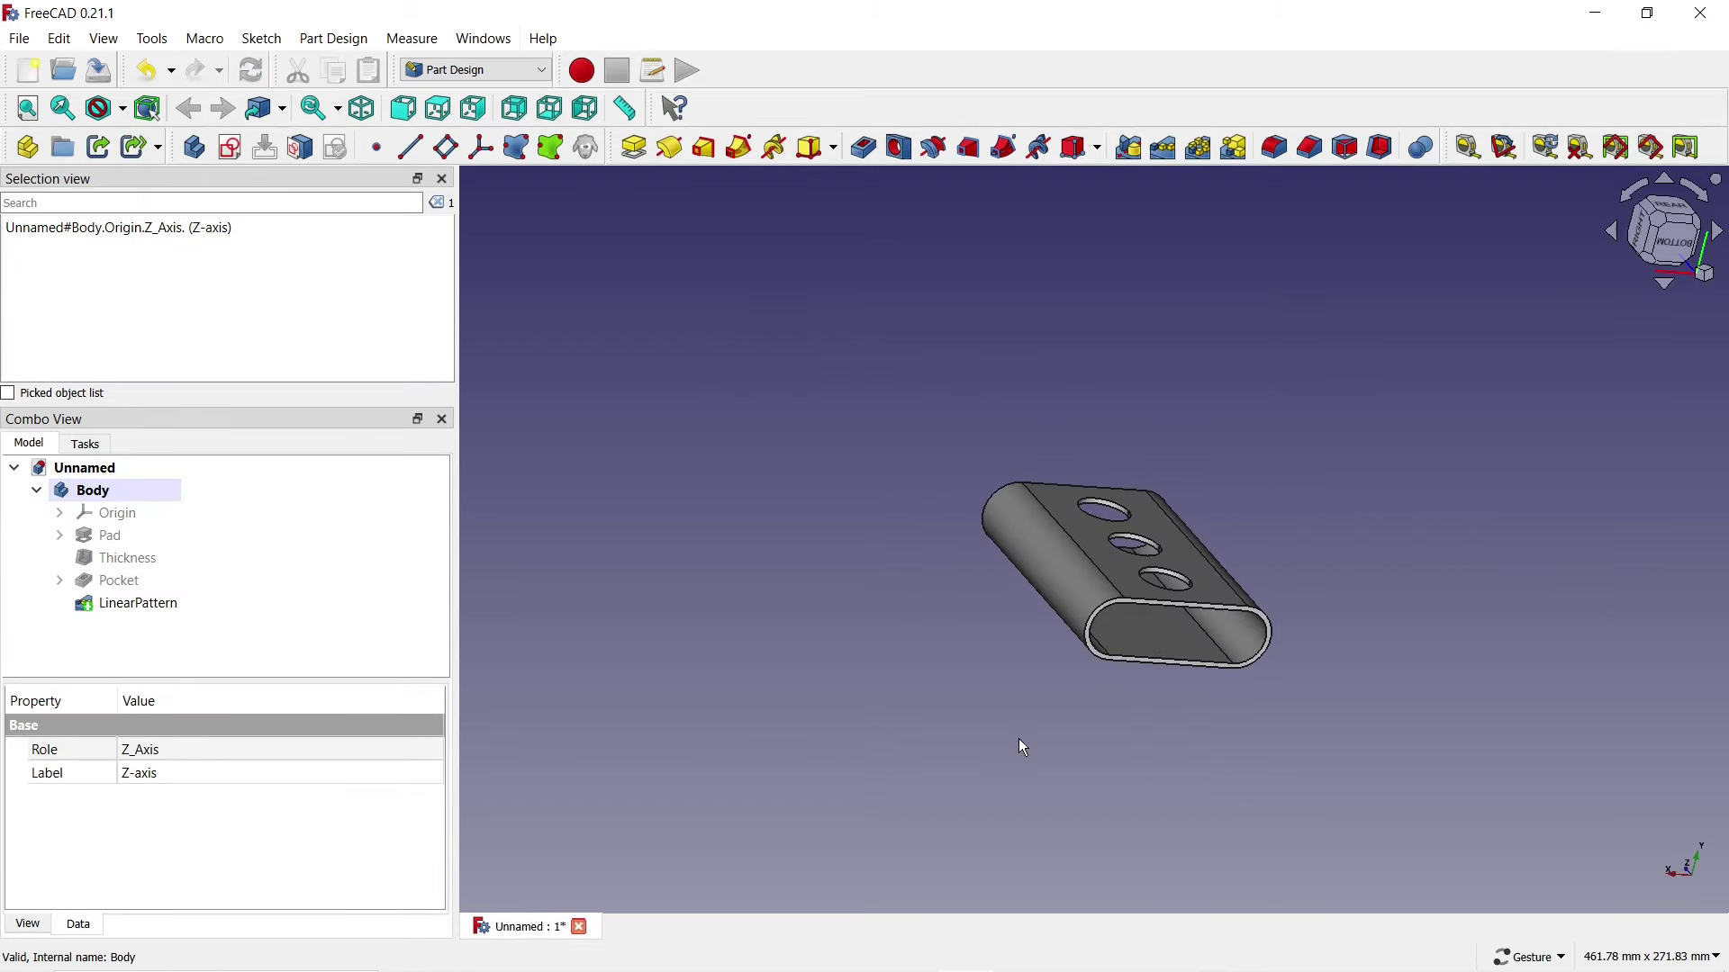
pyautogui.click(90, 489)
pyautogui.rightClick(90, 489)
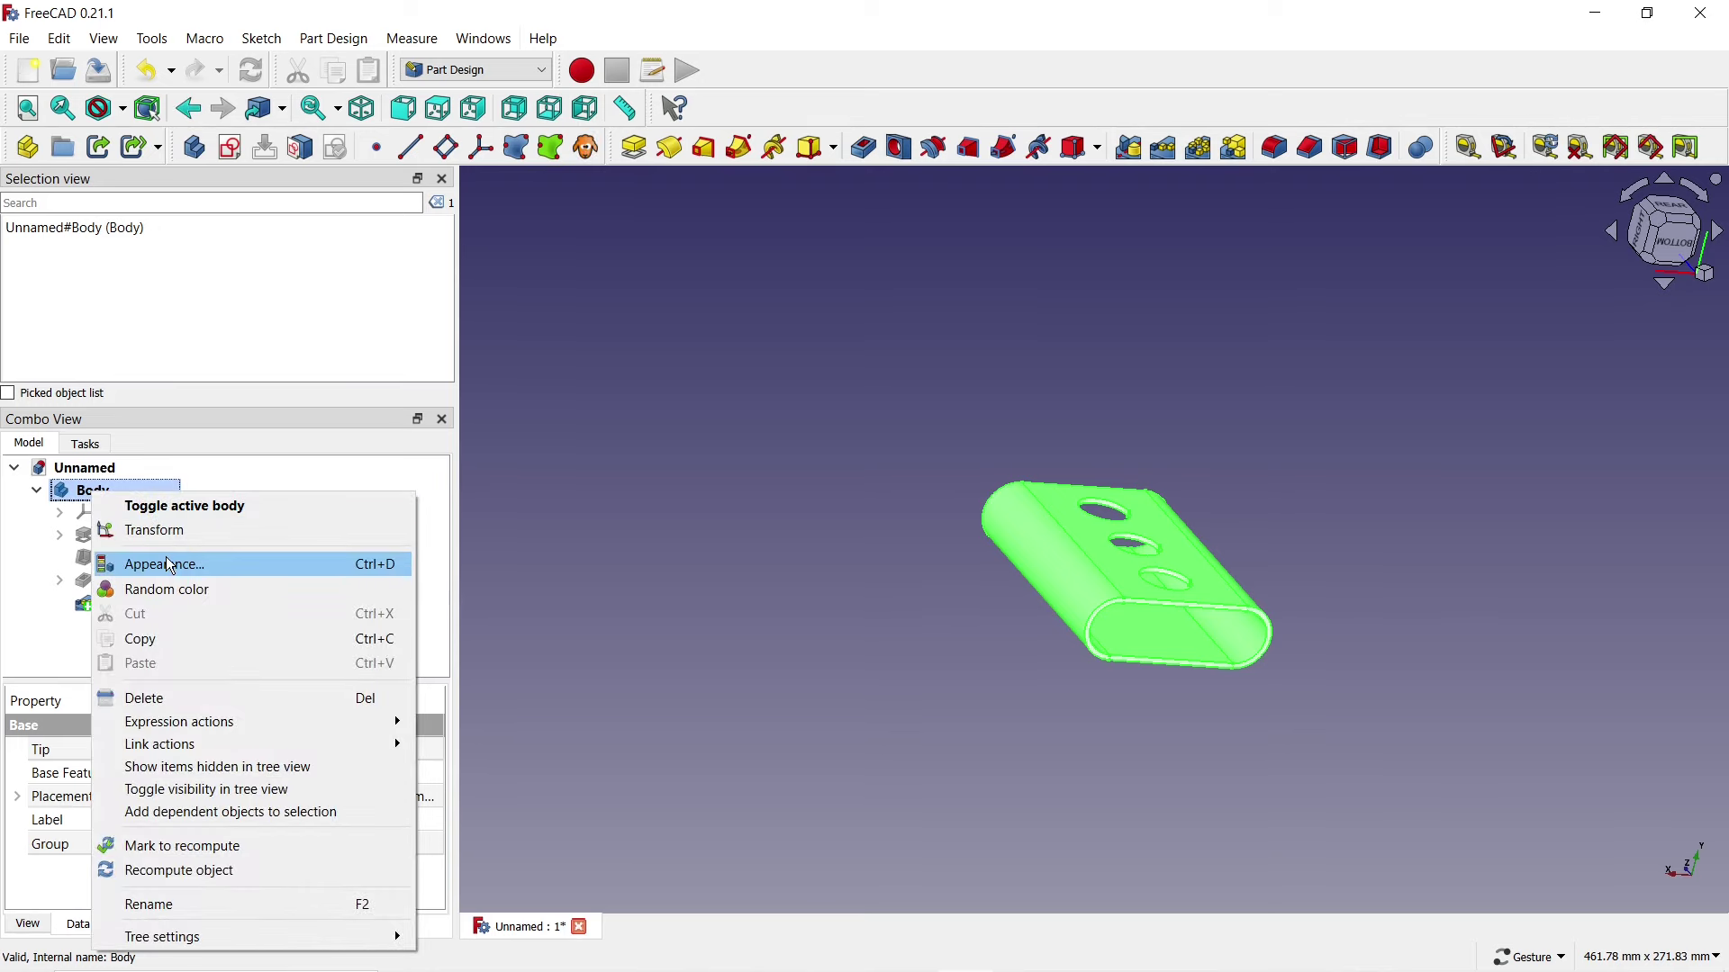
pyautogui.click(171, 565)
pyautogui.click(320, 606)
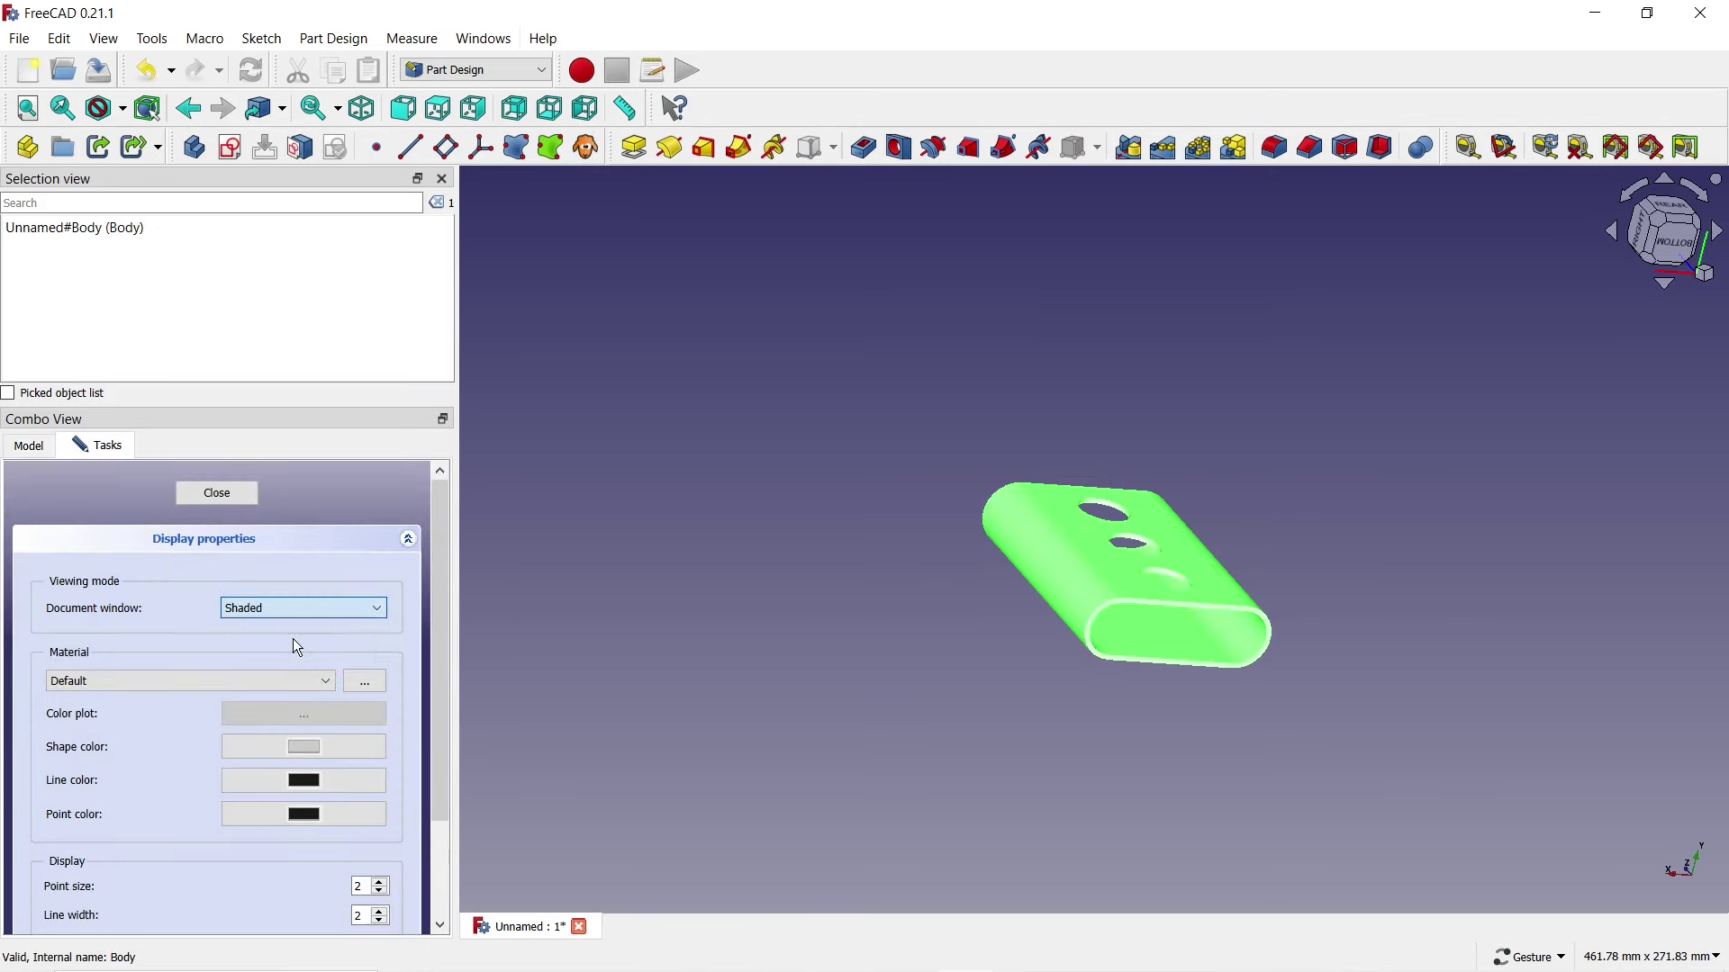
pyautogui.click(310, 747)
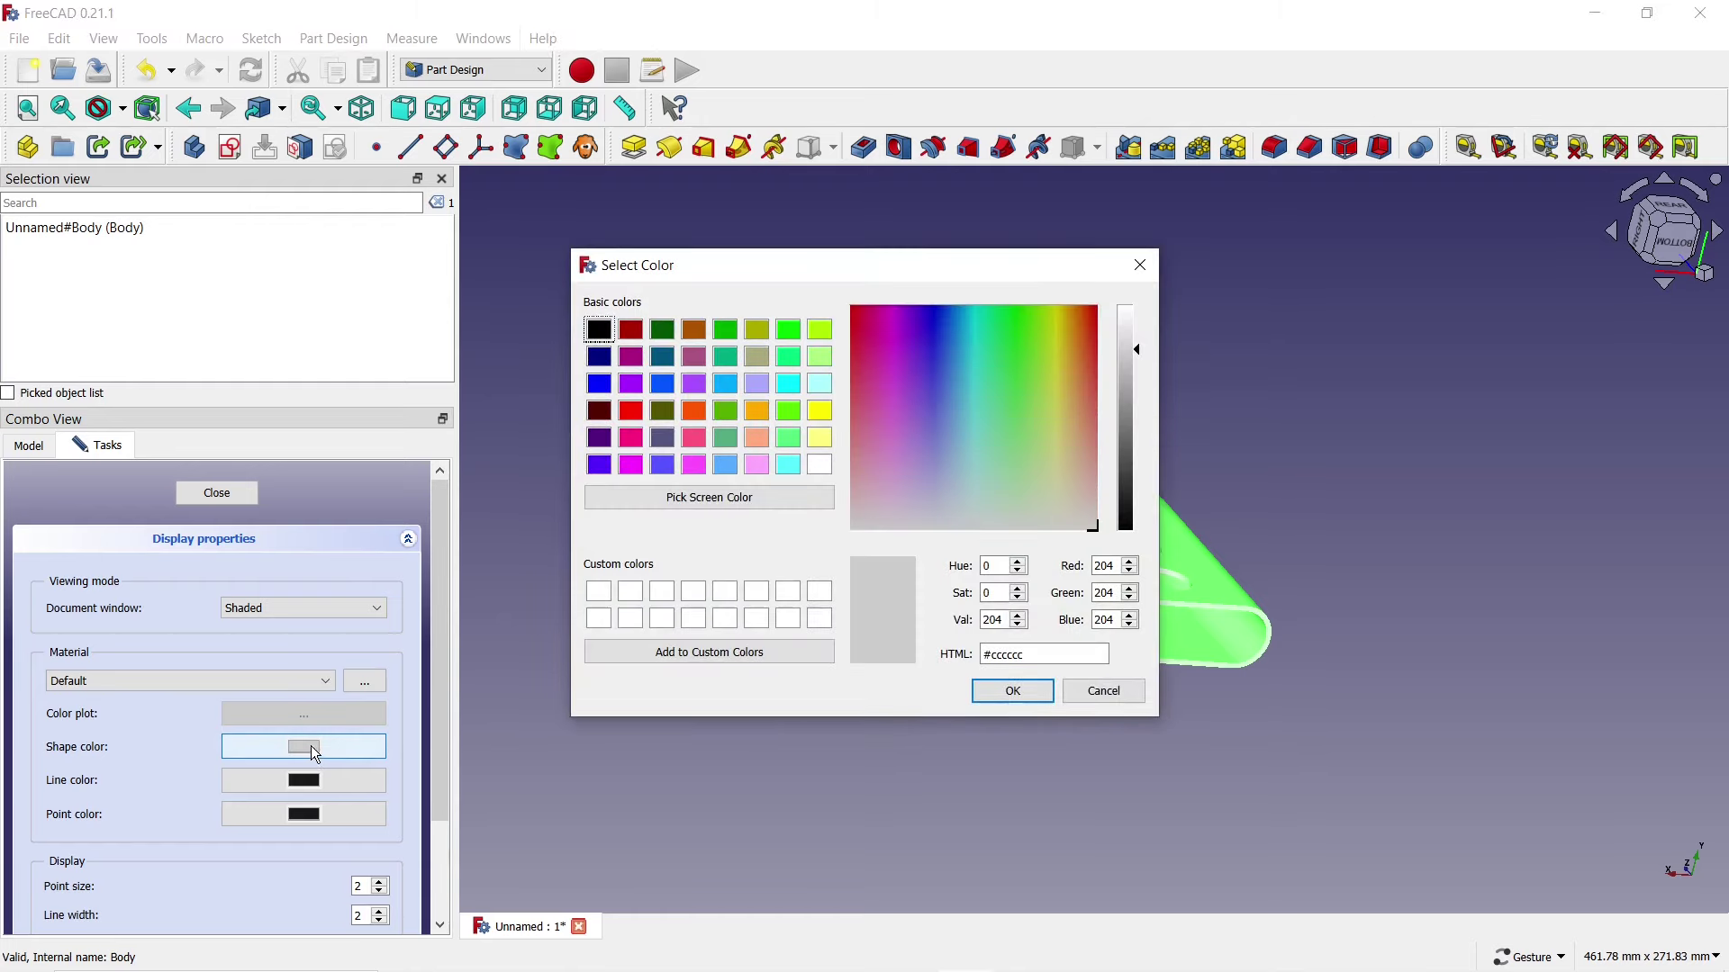
pyautogui.click(663, 465)
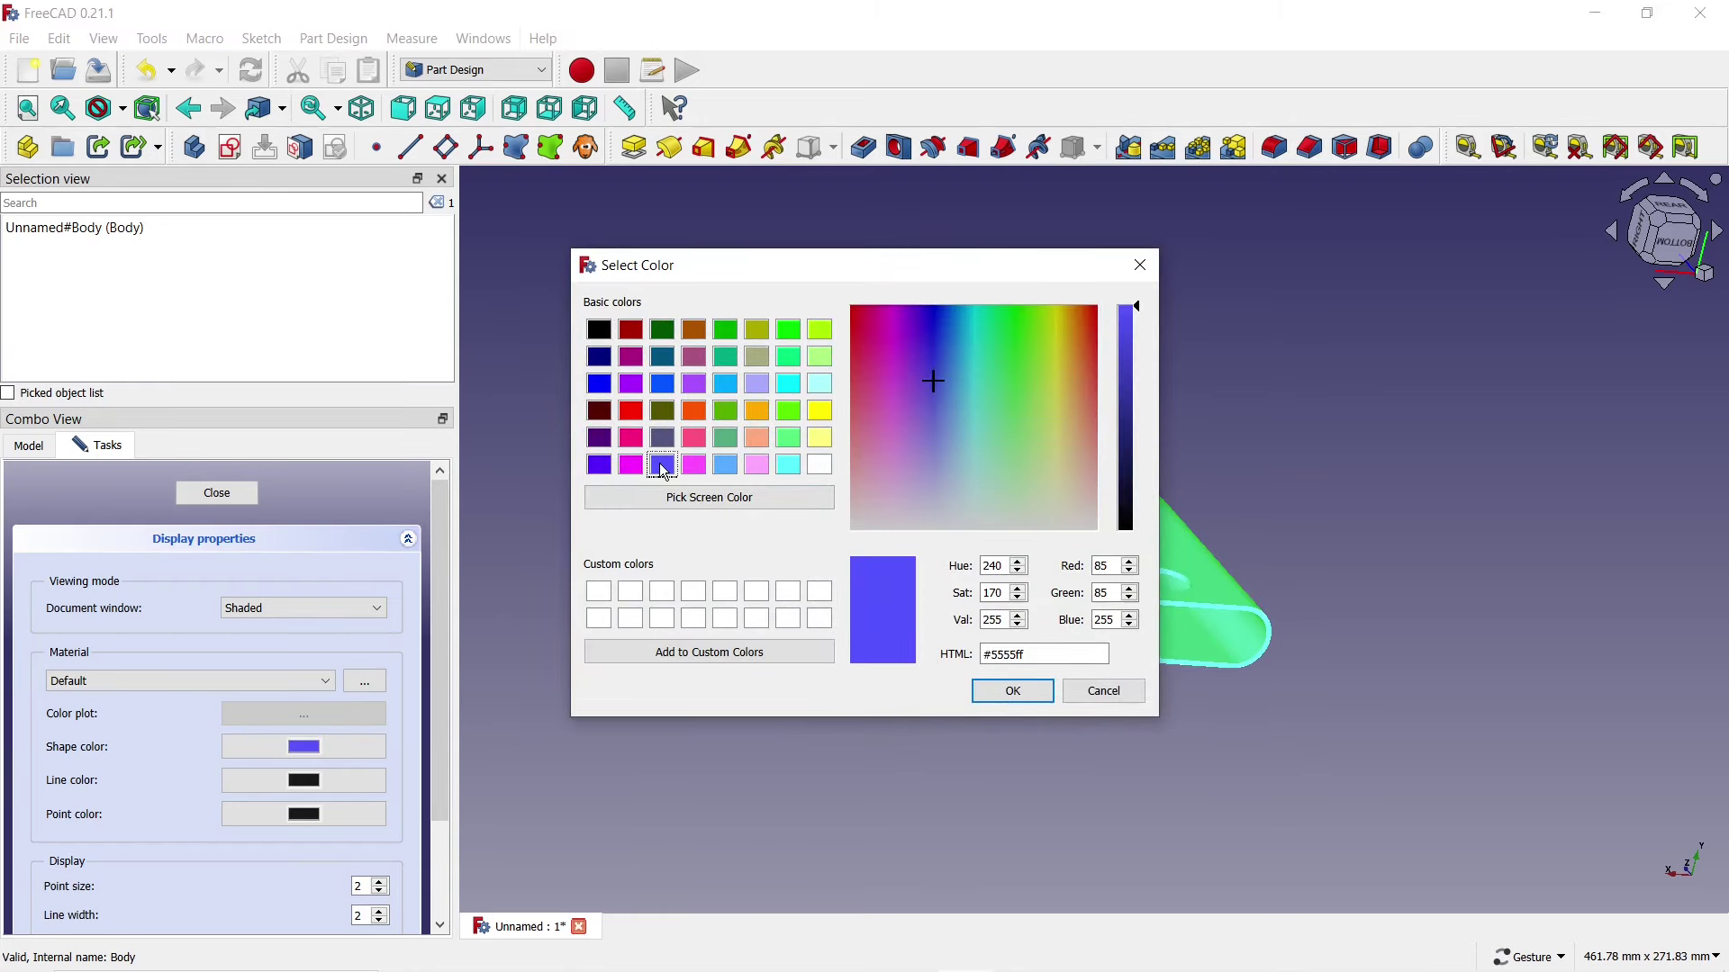
pyautogui.click(1012, 691)
pyautogui.click(216, 494)
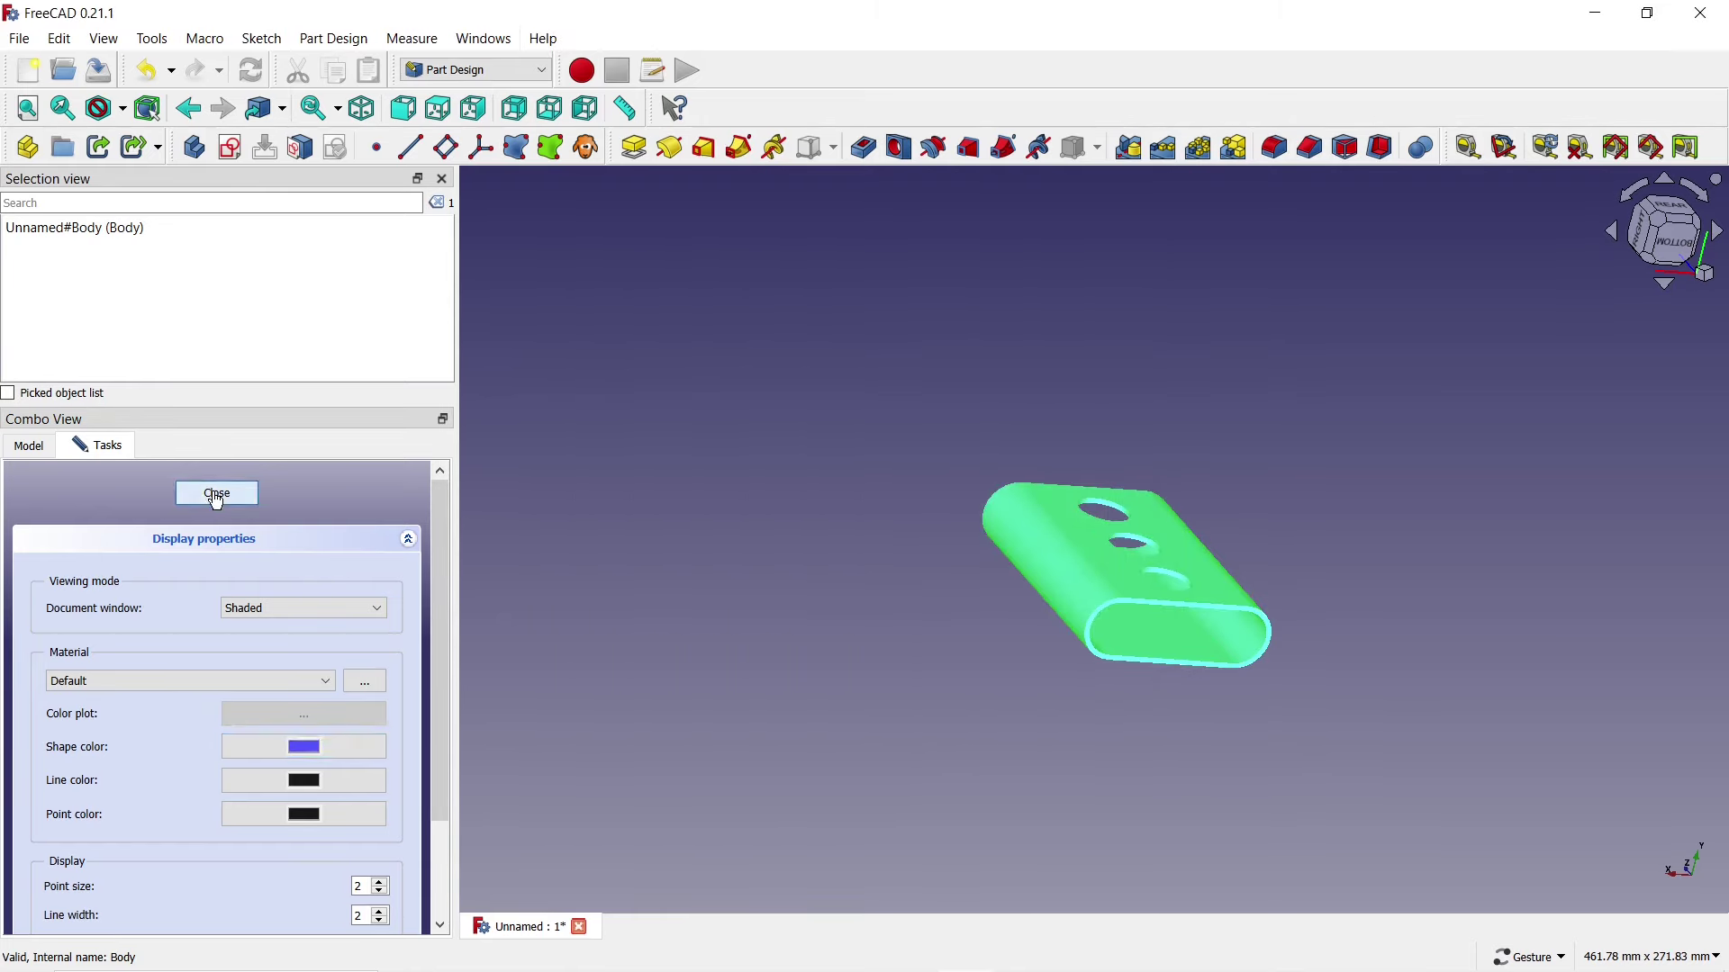
pyautogui.moveTo(718, 498); pyautogui.dragTo(1201, 640)
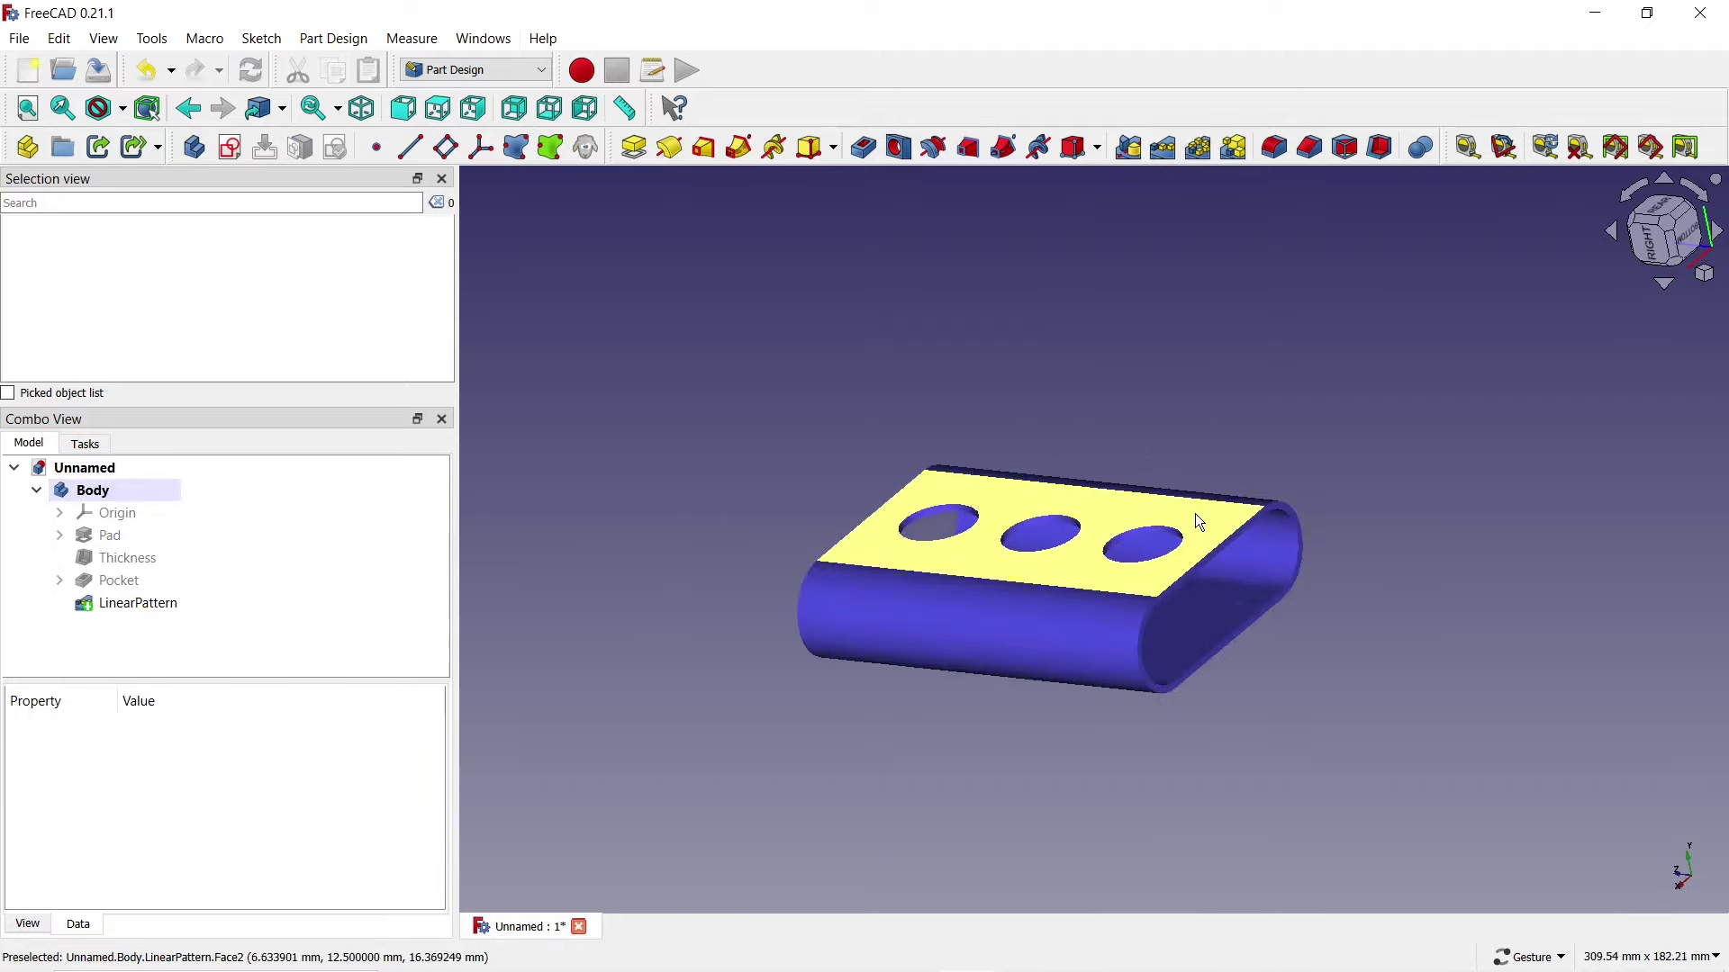
pyautogui.moveTo(1381, 705)
pyautogui.mouseDown()
pyautogui.moveTo(1196, 668)
pyautogui.moveTo(1153, 636)
pyautogui.moveTo(1219, 726)
pyautogui.moveTo(1302, 730)
pyautogui.moveTo(1362, 679)
pyautogui.mouseUp()
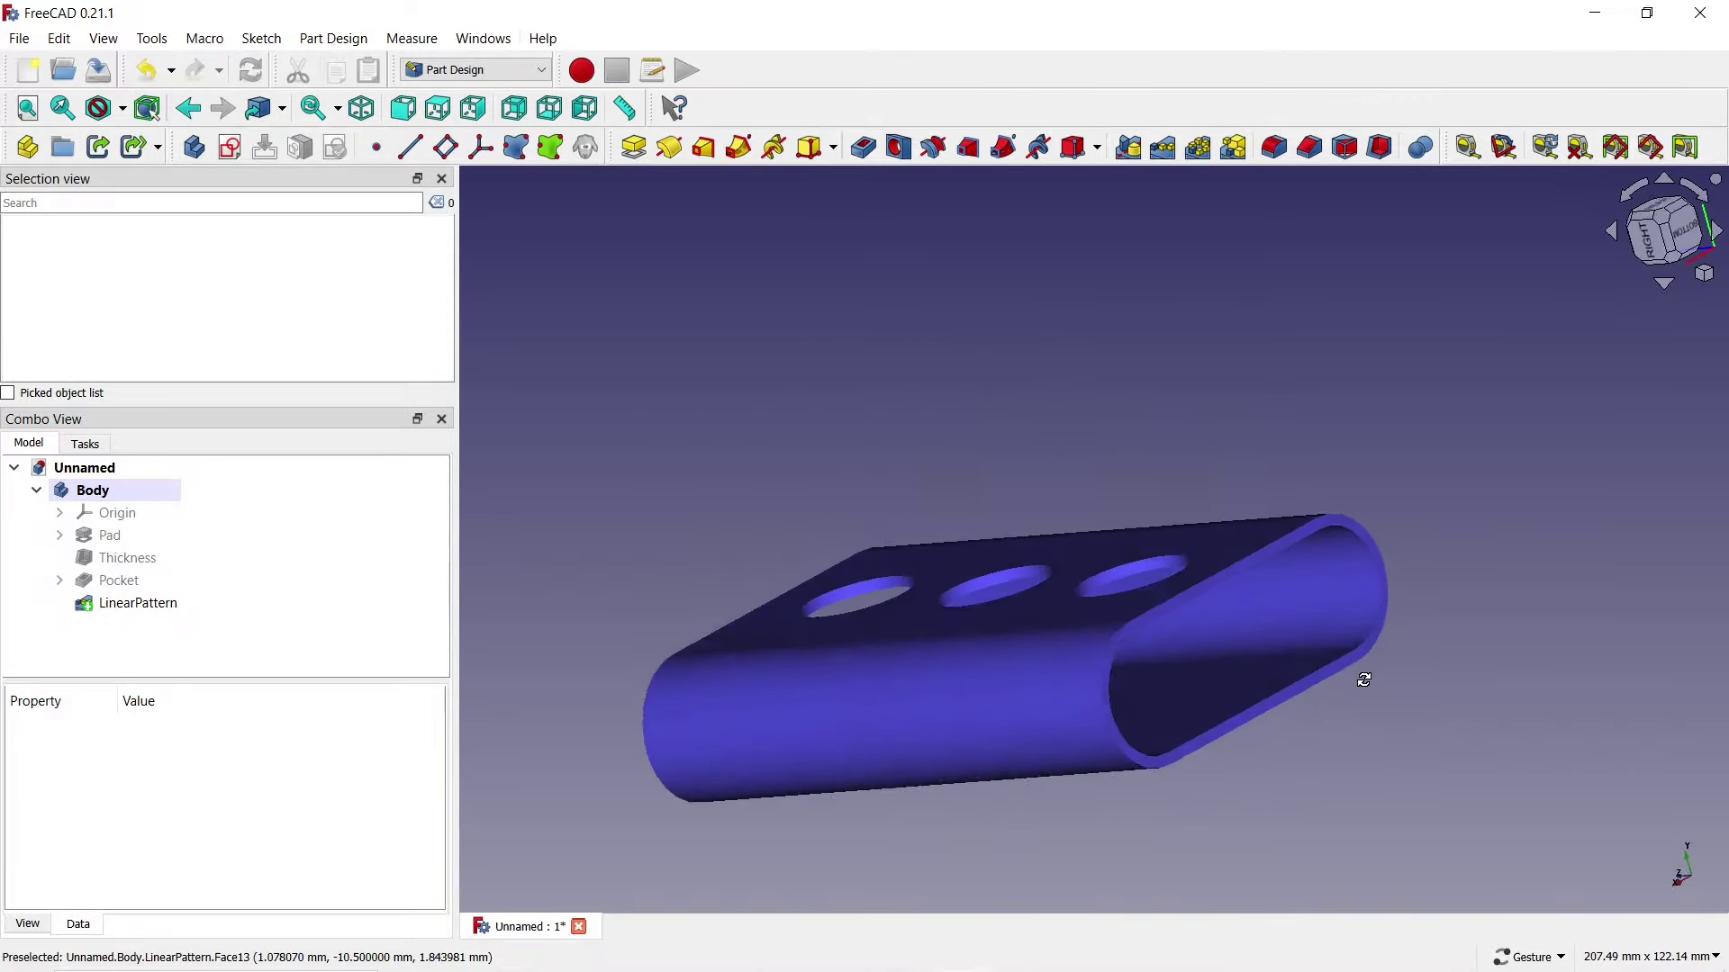